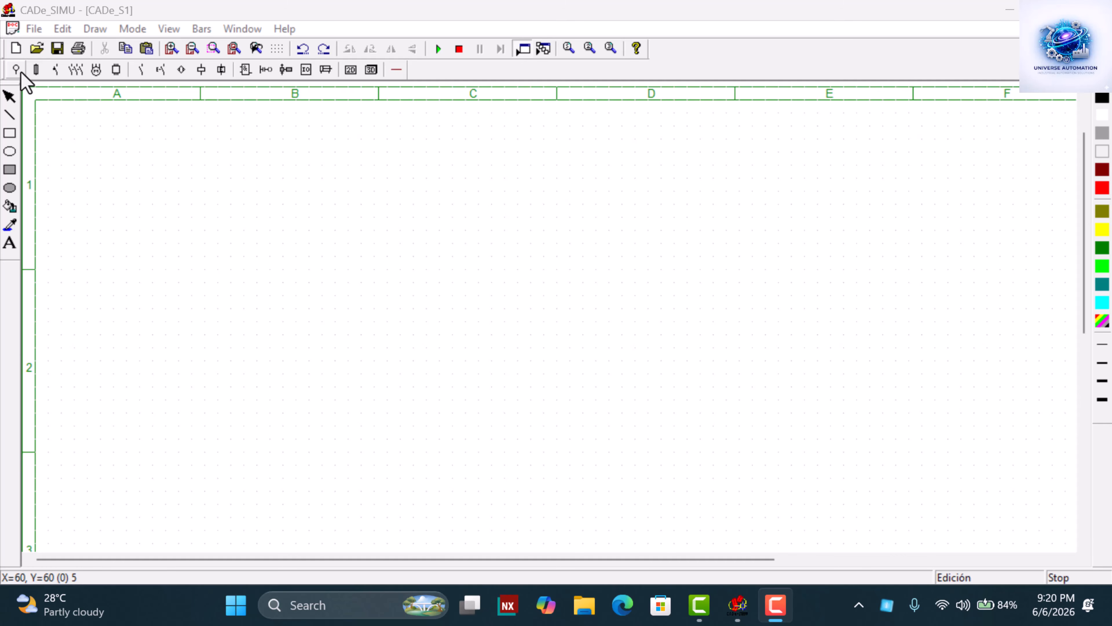
Place a three-phase supply with neutral (L1, L2, L3, N) in the upper-left area of the drawing sheet
{"action": "left_click", "coordinate": [16, 69]}
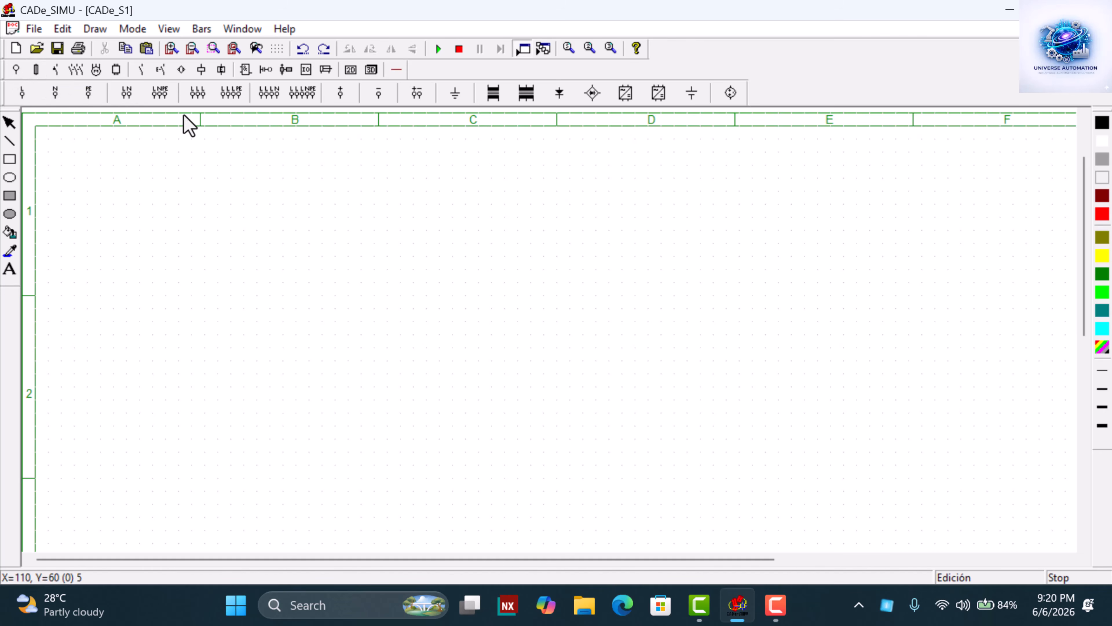
{"action": "left_click", "coordinate": [276, 98]}
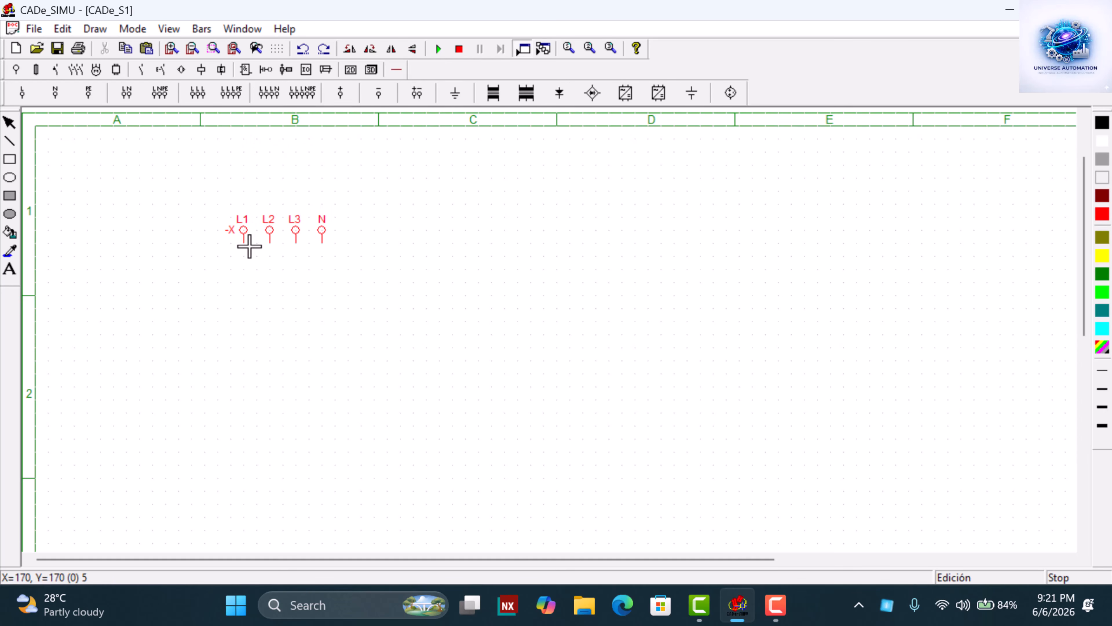
{"action": "left_click", "coordinate": [221, 268]}
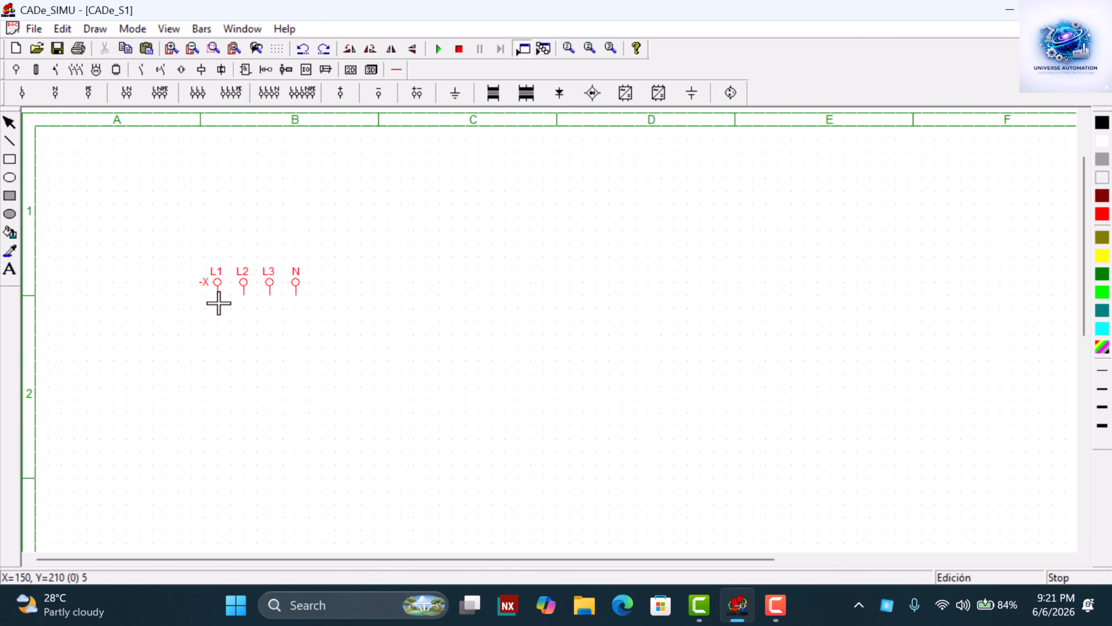
{"action": "left_click", "coordinate": [218, 303]}
Place a three-pole motor protection circuit breaker (-Q) below the supply, aligned with L1, L2 and L3
{"action": "scroll", "coordinate": [312, 223], "scroll_direction": "down", "scroll_amount": 1}
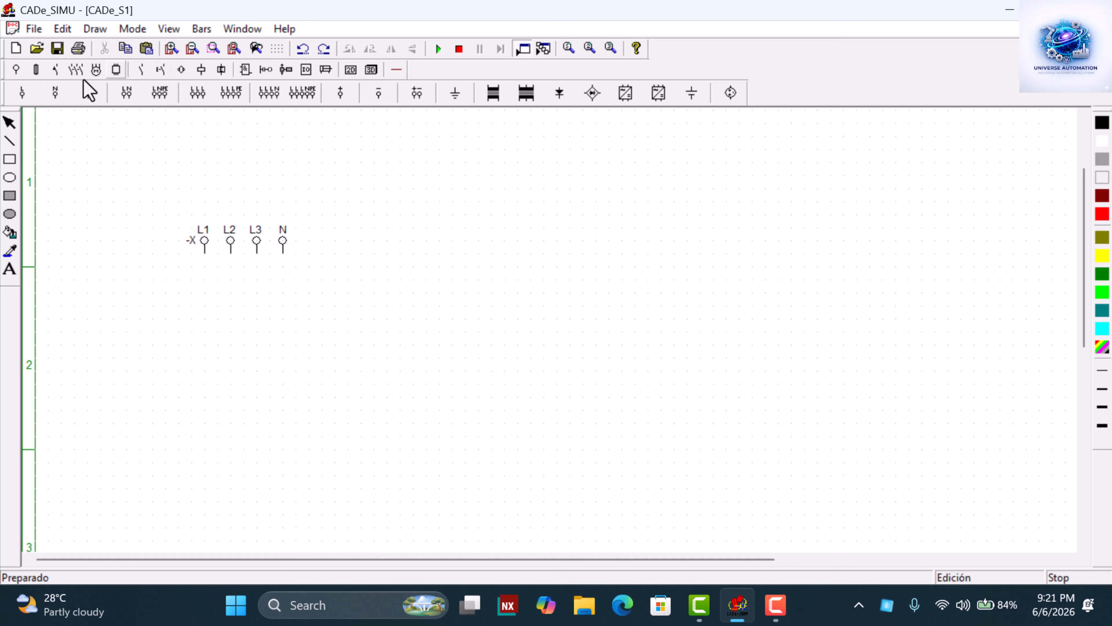
{"action": "left_click", "coordinate": [55, 71]}
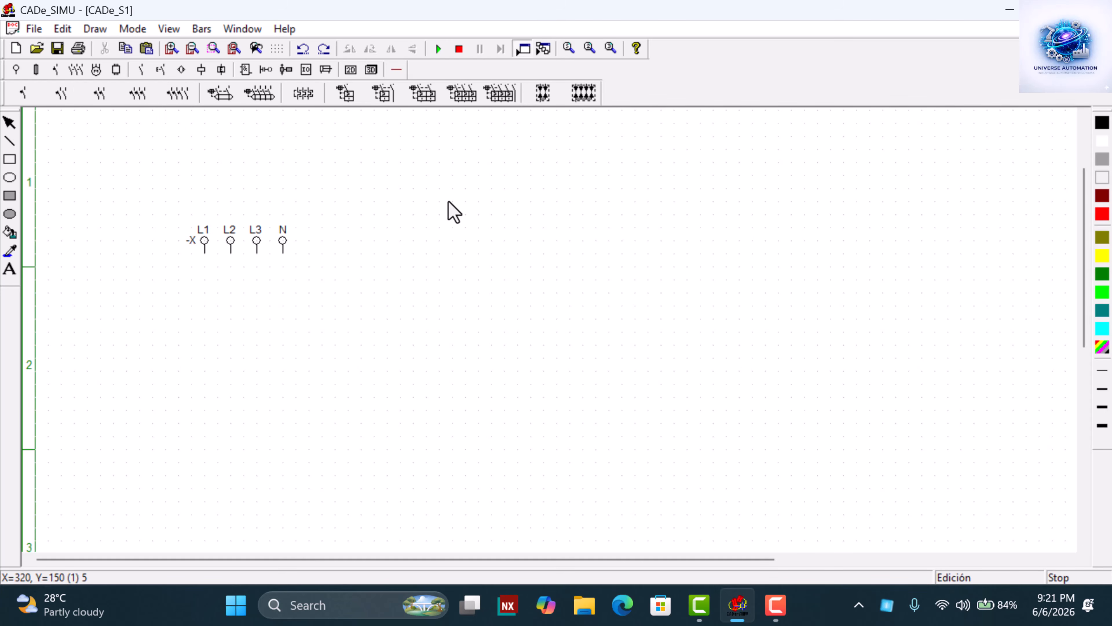
{"action": "left_click", "coordinate": [462, 95]}
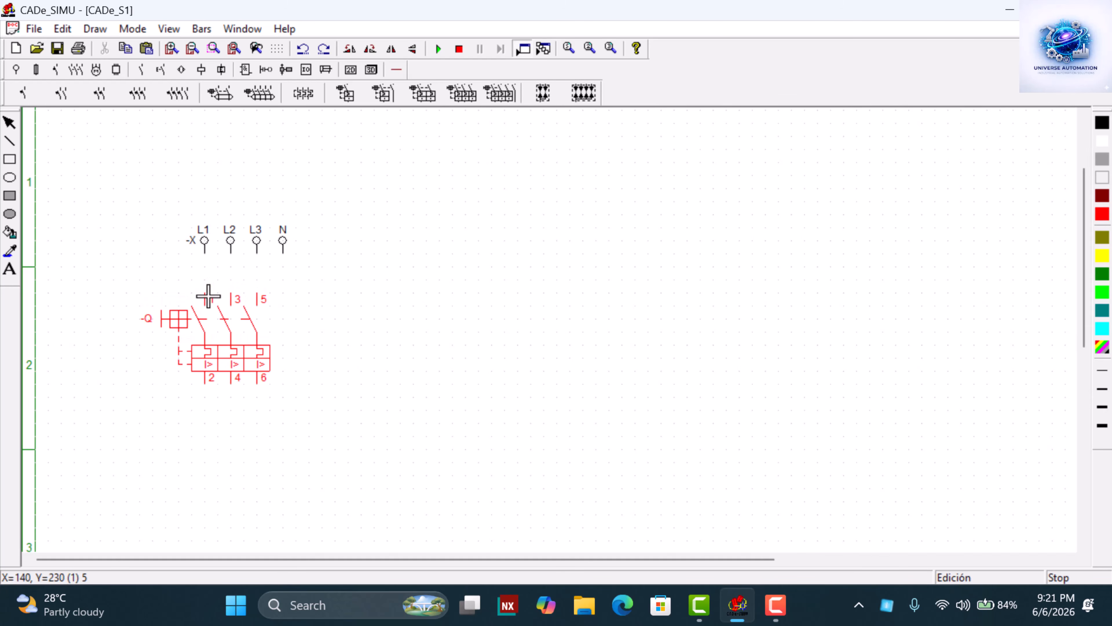
{"action": "left_click", "coordinate": [207, 312]}
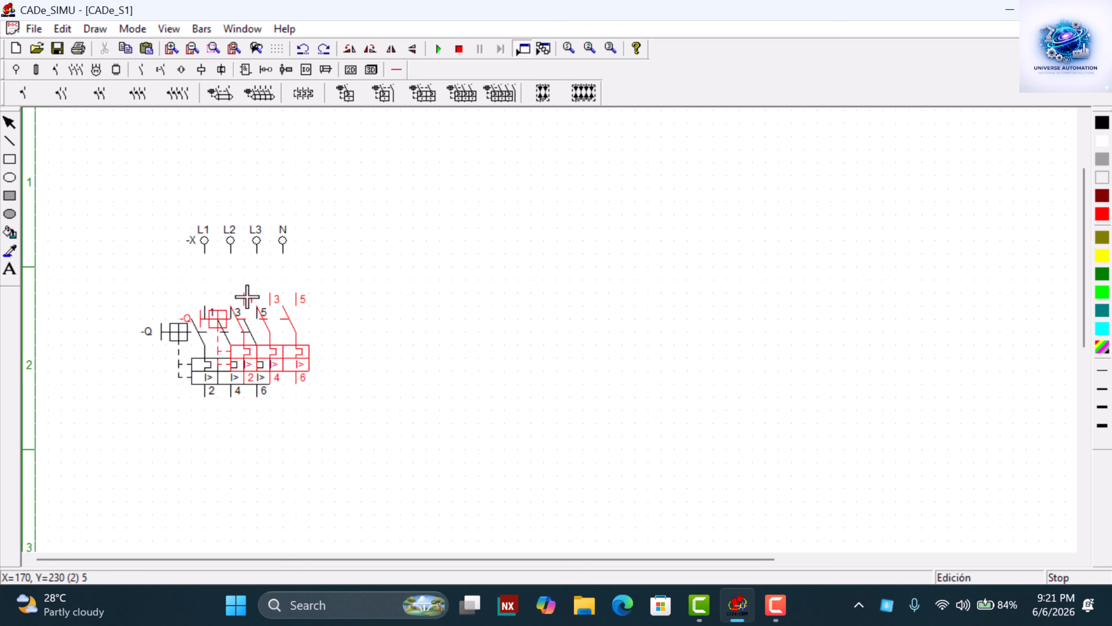
{"action": "right_click", "coordinate": [357, 253]}
Place three-pole normally open contactor contacts (-KM) below the circuit breaker, aligned with its poles
{"action": "scroll", "coordinate": [340, 307], "scroll_direction": "down", "scroll_amount": 3}
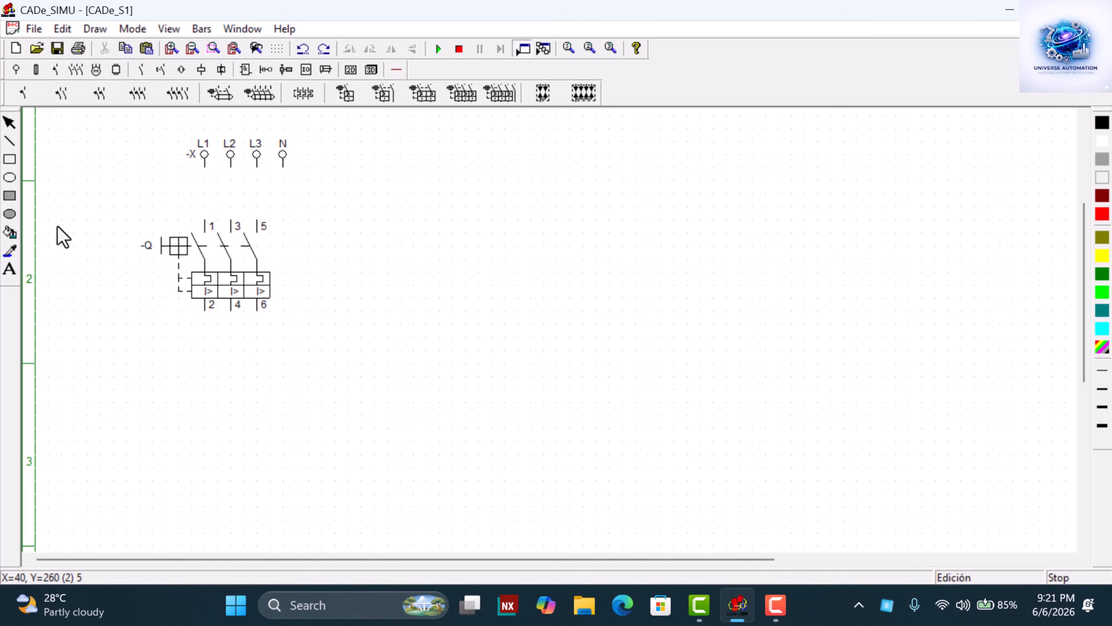
{"action": "left_click", "coordinate": [77, 72]}
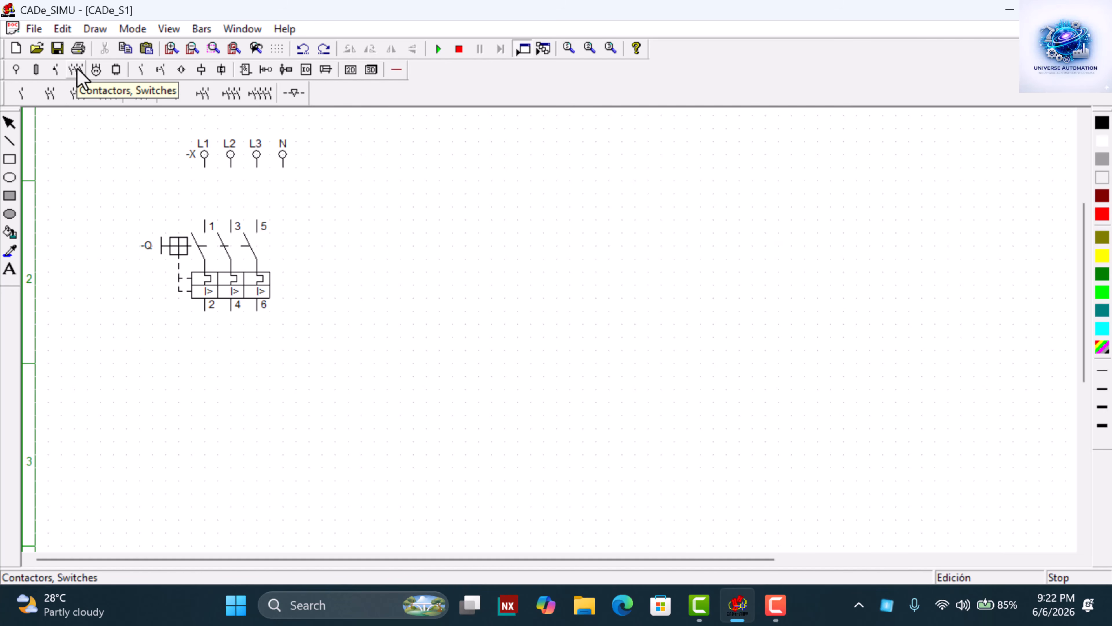
{"action": "left_click", "coordinate": [86, 105]}
{"action": "scroll", "coordinate": [241, 346], "scroll_direction": "down", "scroll_amount": 1}
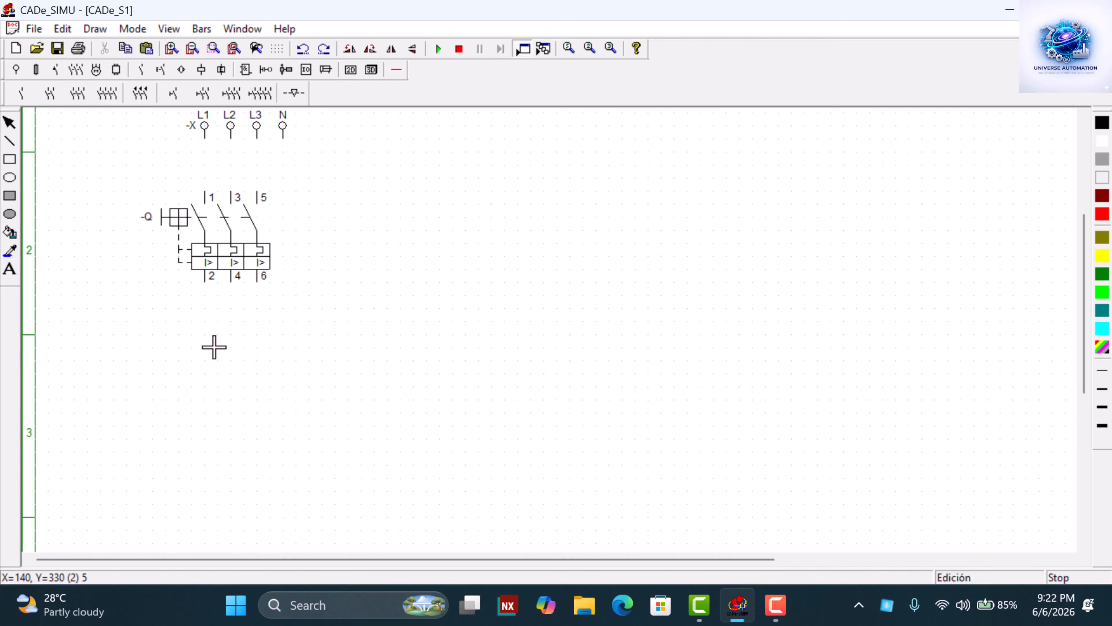
{"action": "left_click", "coordinate": [218, 333]}
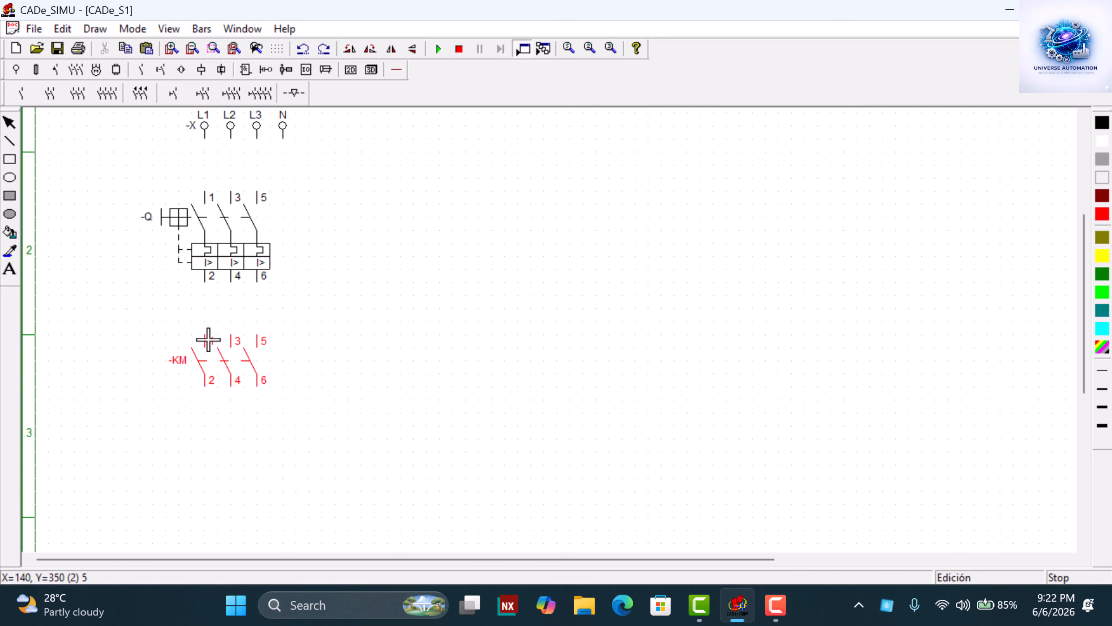
{"action": "left_click", "coordinate": [208, 340]}
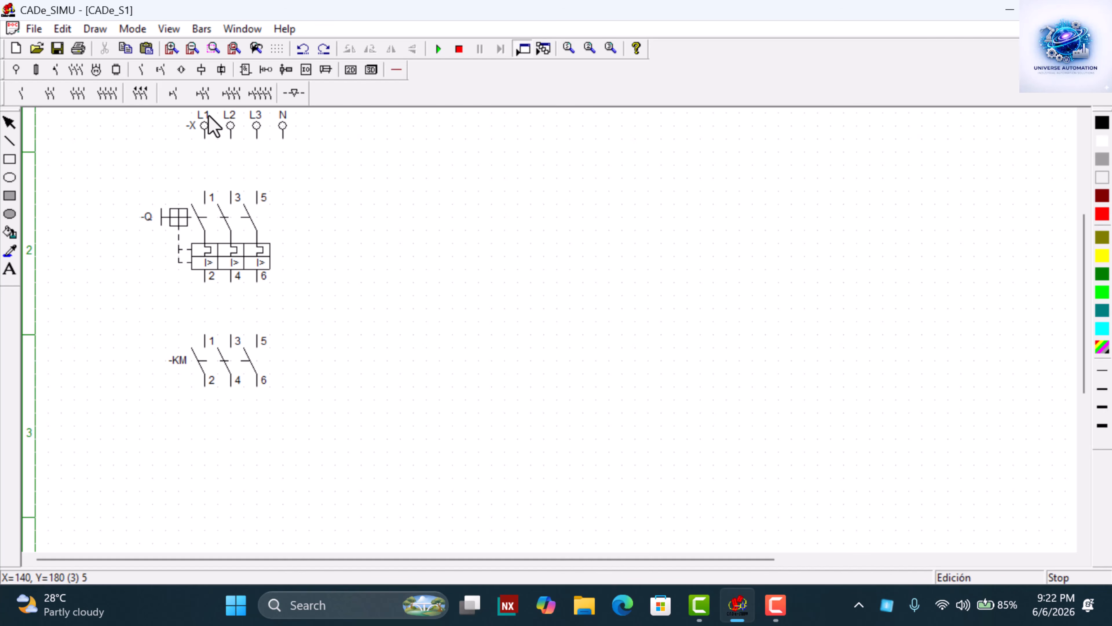
Place a three-pole thermal overload relay (-F) below the contactor contacts, aligned with their poles
{"action": "left_click", "coordinate": [51, 71]}
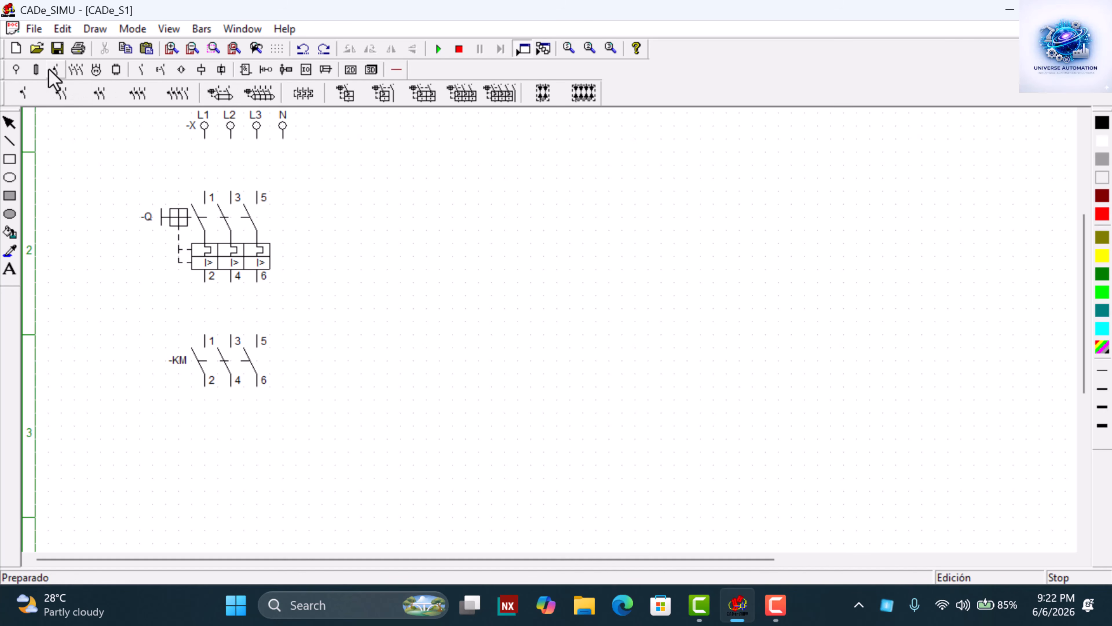
{"action": "left_click", "coordinate": [311, 97]}
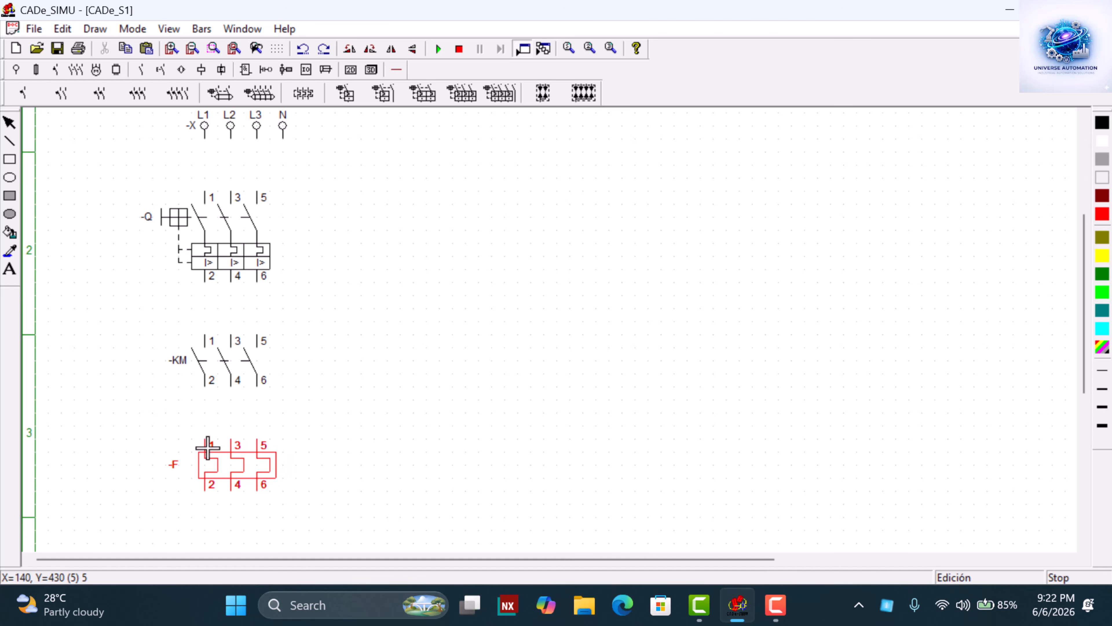
{"action": "left_click", "coordinate": [208, 448]}
Place a row of three connection terminals (-X) directly below the overload relay's outputs
{"action": "scroll", "coordinate": [349, 338], "scroll_direction": "down", "scroll_amount": 1}
{"action": "scroll", "coordinate": [349, 338], "scroll_direction": "down", "scroll_amount": 5}
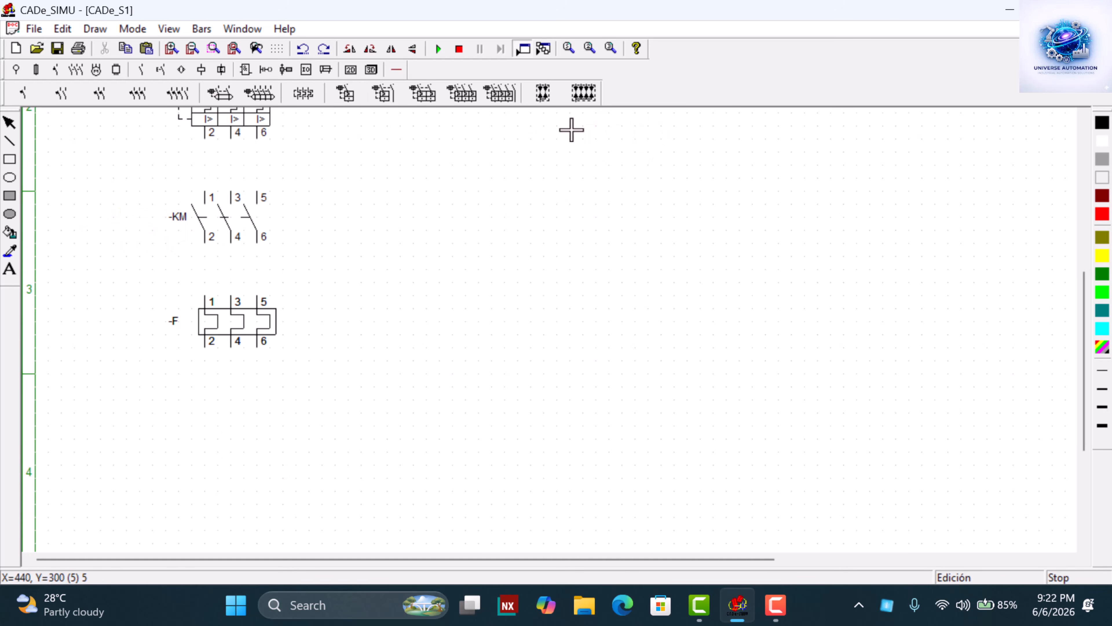
{"action": "left_click", "coordinate": [395, 72]}
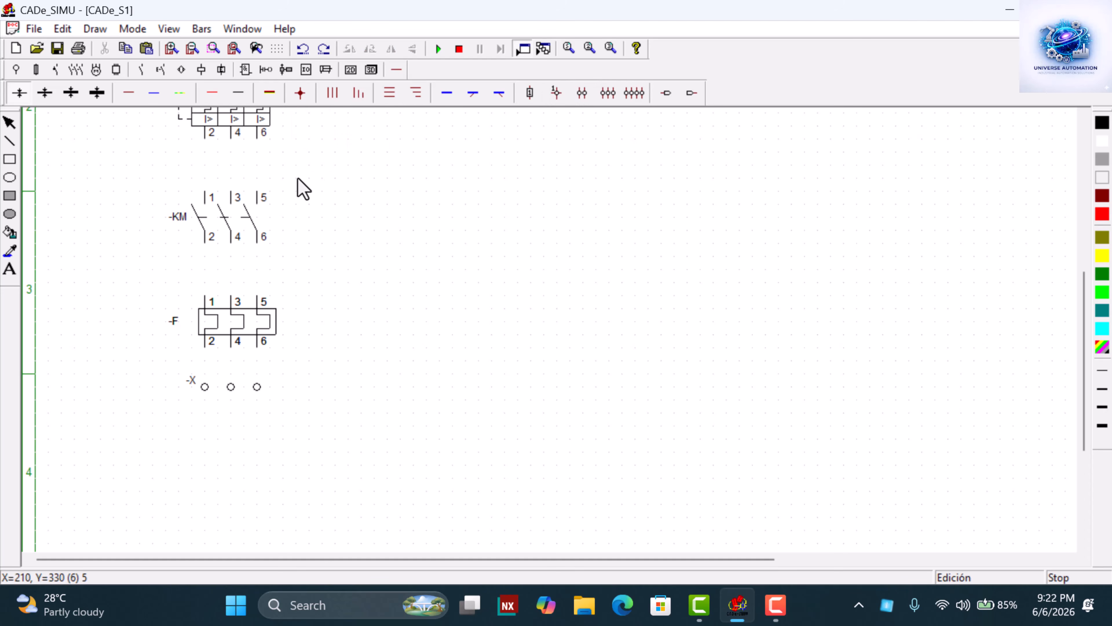
Place a three-phase AC motor with U1, V1, W1 and PE connections below the terminals and move it slightly closer to them
{"action": "left_click", "coordinate": [96, 70]}
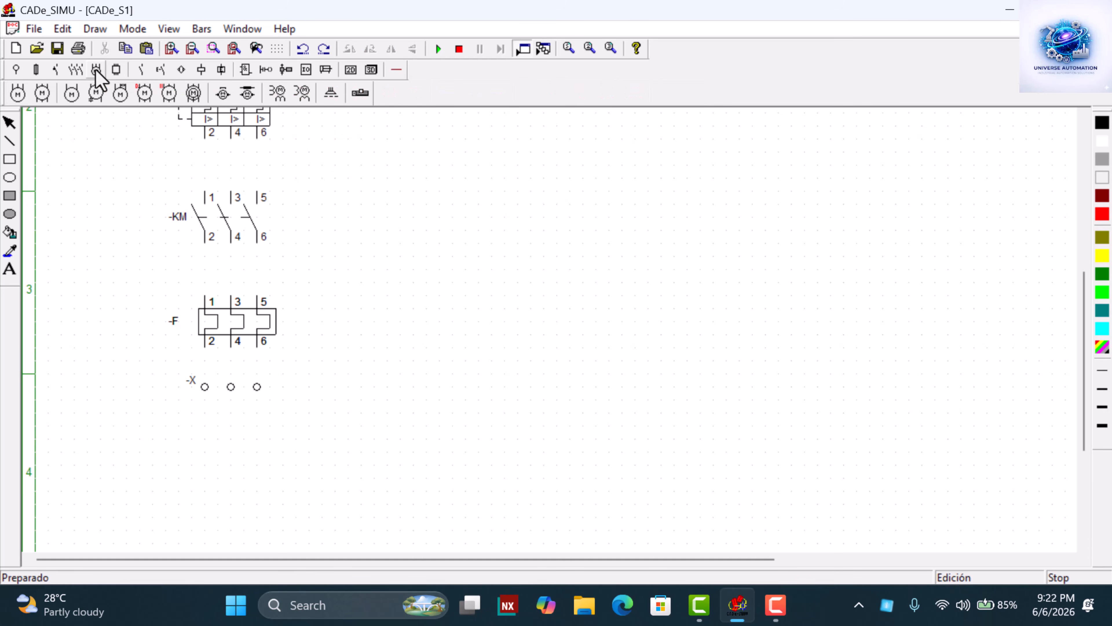
{"action": "left_click", "coordinate": [20, 98]}
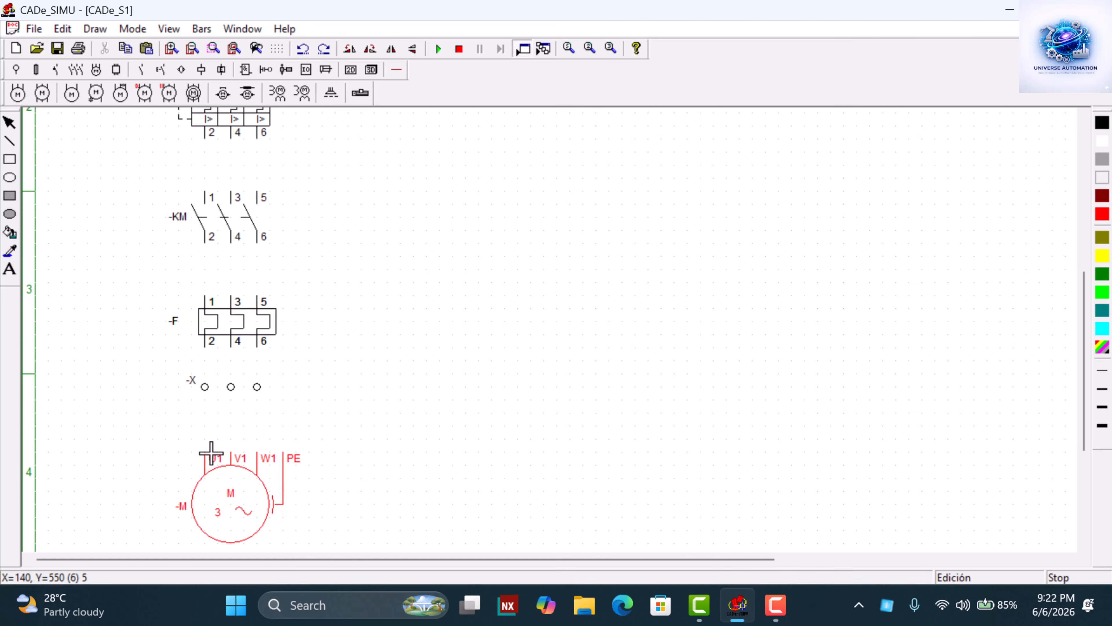
{"action": "left_click", "coordinate": [211, 440]}
{"action": "right_click", "coordinate": [354, 310]}
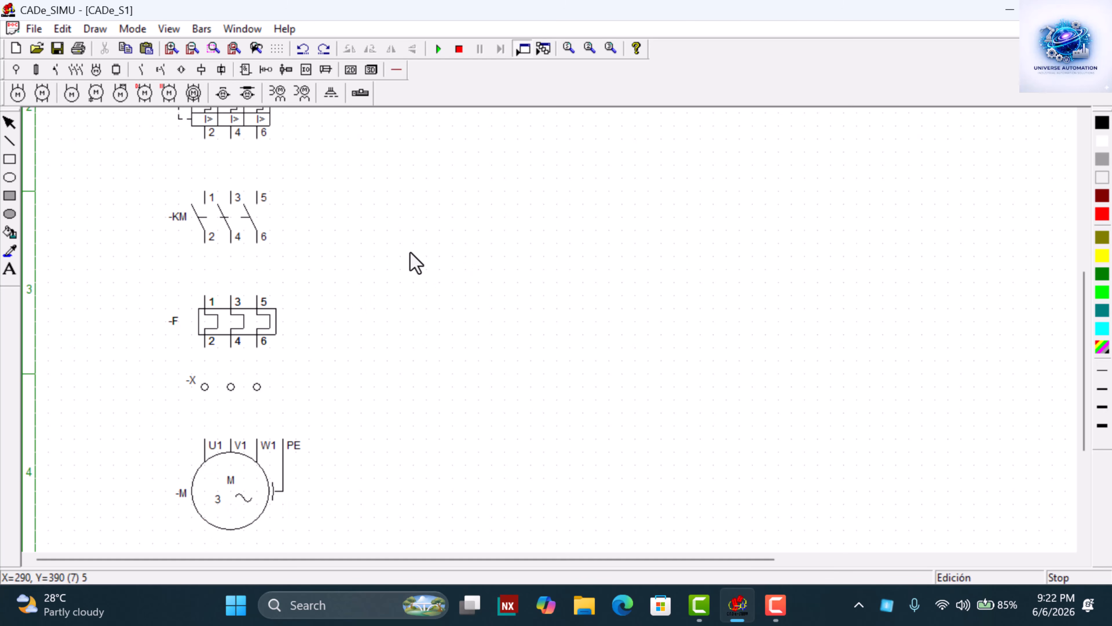
{"action": "scroll", "coordinate": [416, 263], "scroll_direction": "up", "scroll_amount": 3}
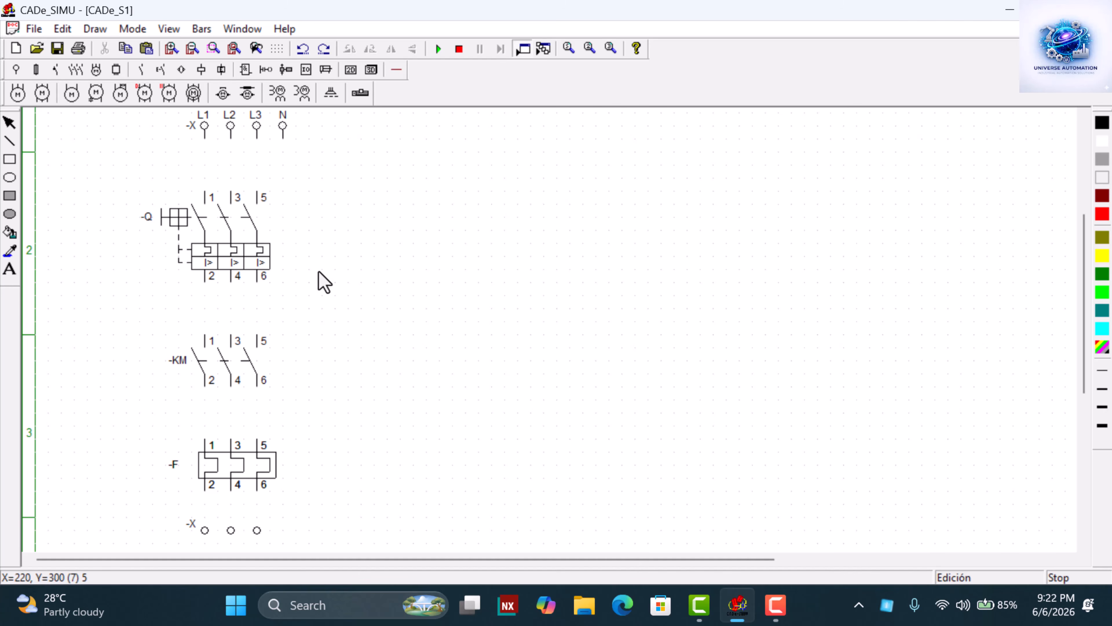
{"action": "scroll", "coordinate": [324, 283], "scroll_direction": "down", "scroll_amount": 3}
{"action": "left_click", "coordinate": [230, 475]}
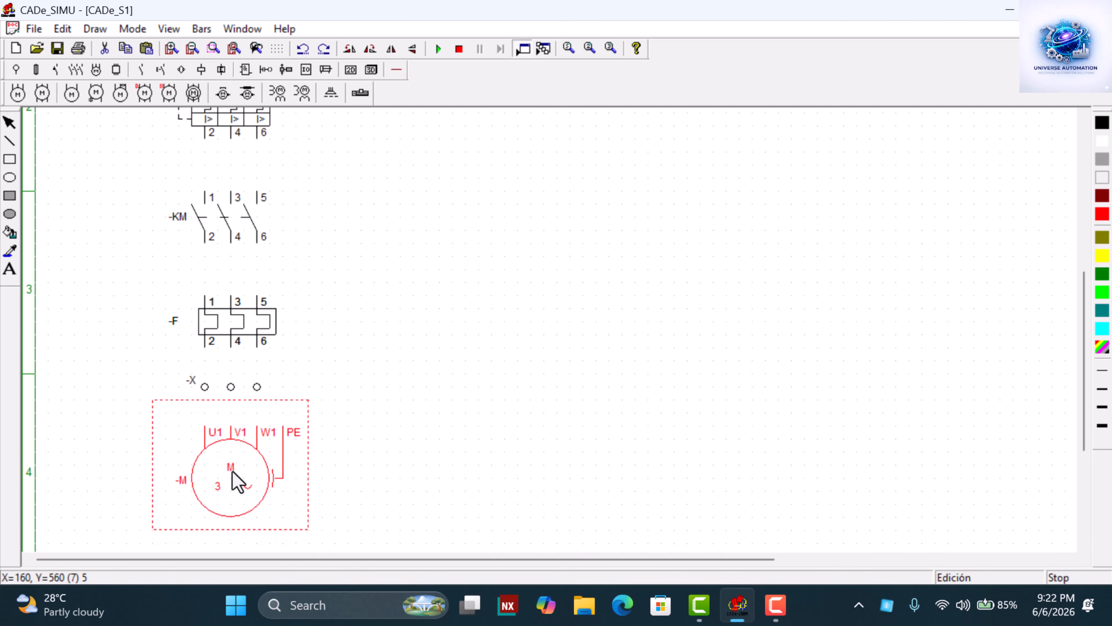
Wire the three phases with three-conductor lines from the supply through the breaker, contactor, overload relay and terminals to the motor
{"action": "scroll", "coordinate": [335, 323], "scroll_direction": "up", "scroll_amount": 3}
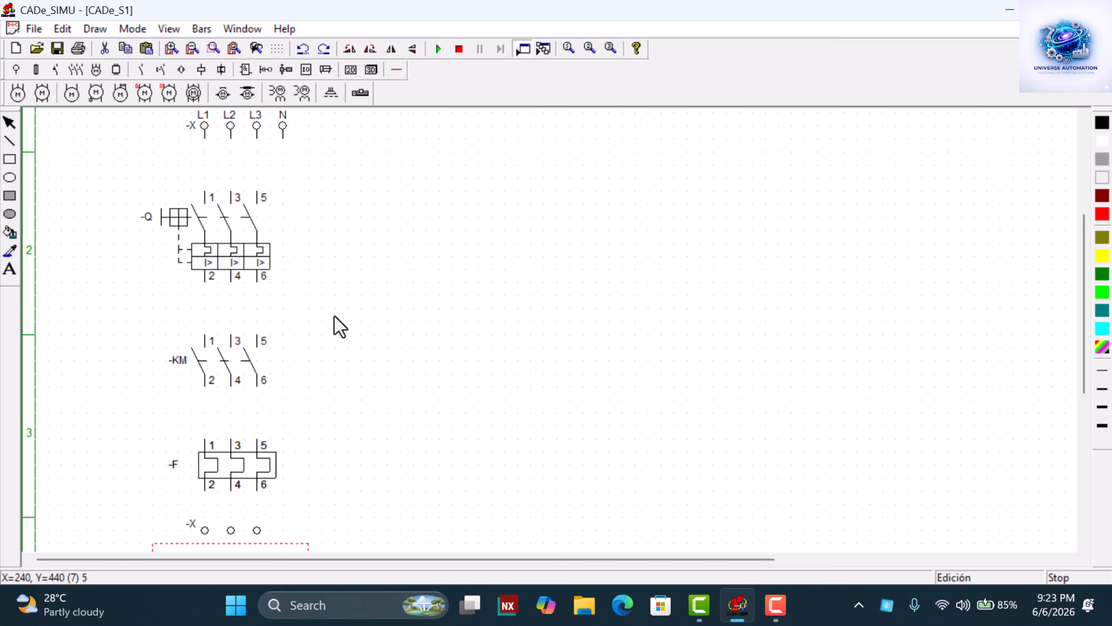
{"action": "scroll", "coordinate": [337, 326], "scroll_direction": "up", "scroll_amount": 2}
{"action": "scroll", "coordinate": [231, 360], "scroll_direction": "down", "scroll_amount": 1}
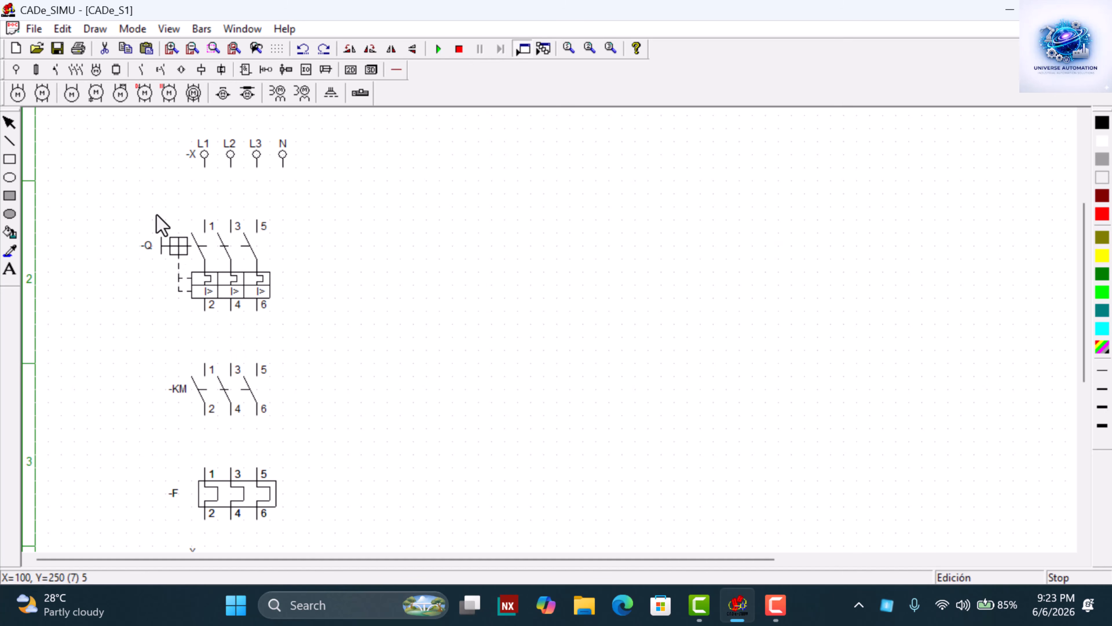
{"action": "left_click", "coordinate": [192, 48]}
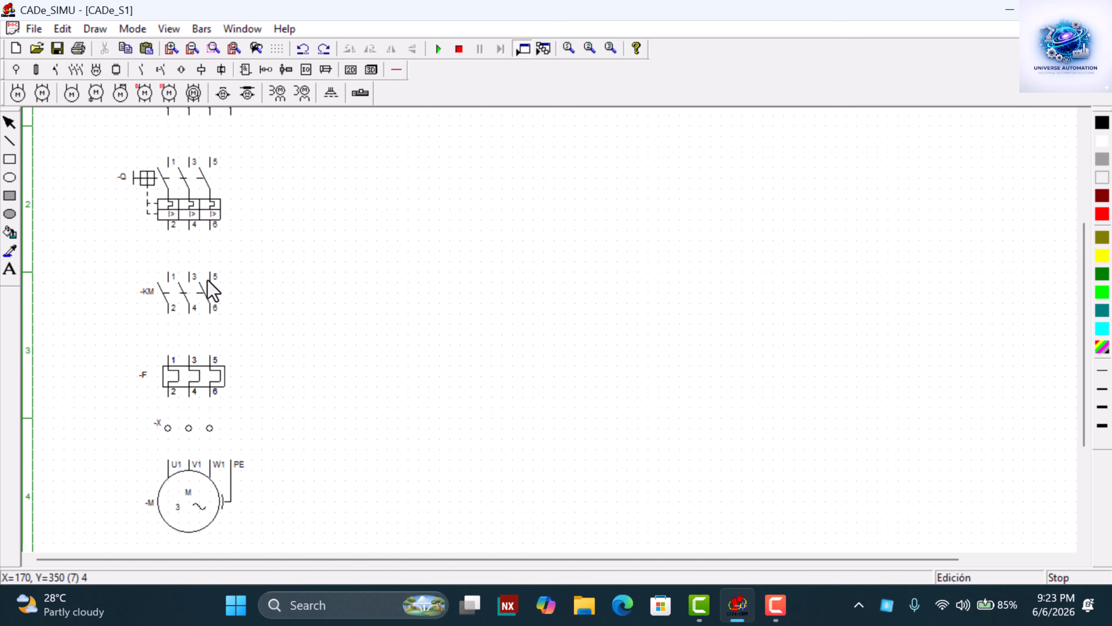
{"action": "scroll", "coordinate": [208, 281], "scroll_direction": "up", "scroll_amount": 1}
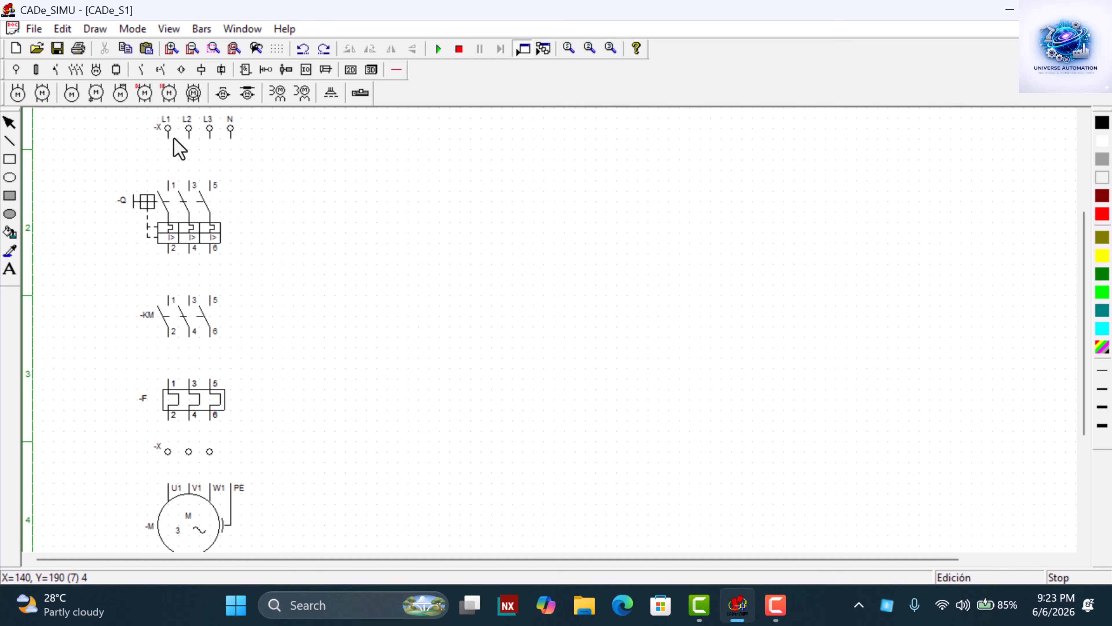
{"action": "left_click", "coordinate": [388, 74]}
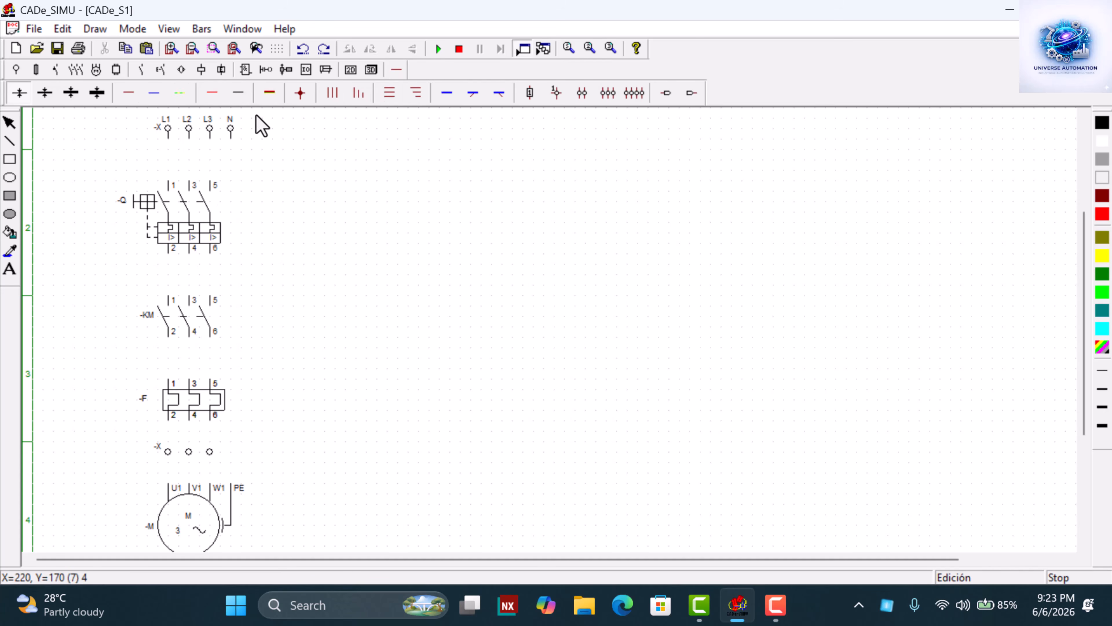
{"action": "left_click", "coordinate": [332, 94]}
{"action": "left_click_drag", "start_coordinate": [169, 143], "coordinate": [169, 188]}
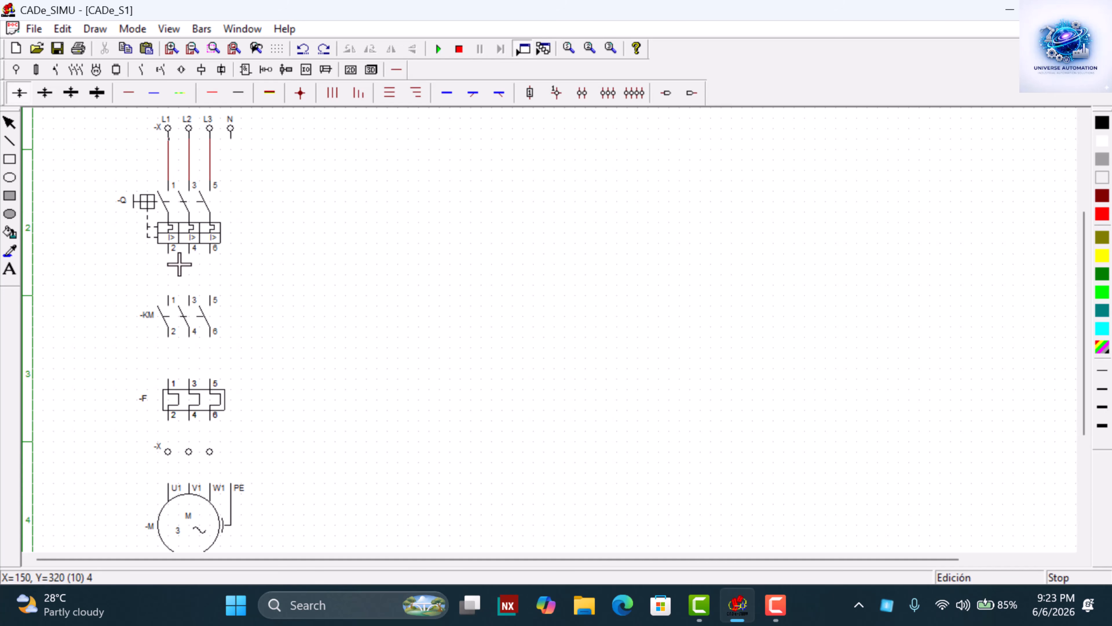
{"action": "mouse_move", "coordinate": [169, 253]}
{"action": "left_mouse_down"}
{"action": "mouse_move", "coordinate": [175, 382]}
{"action": "mouse_move", "coordinate": [162, 393]}
{"action": "mouse_move", "coordinate": [174, 399]}
{"action": "left_mouse_up"}
{"action": "scroll", "coordinate": [193, 336], "scroll_direction": "down", "scroll_amount": 2}
{"action": "scroll", "coordinate": [171, 385], "scroll_direction": "down", "scroll_amount": 1}
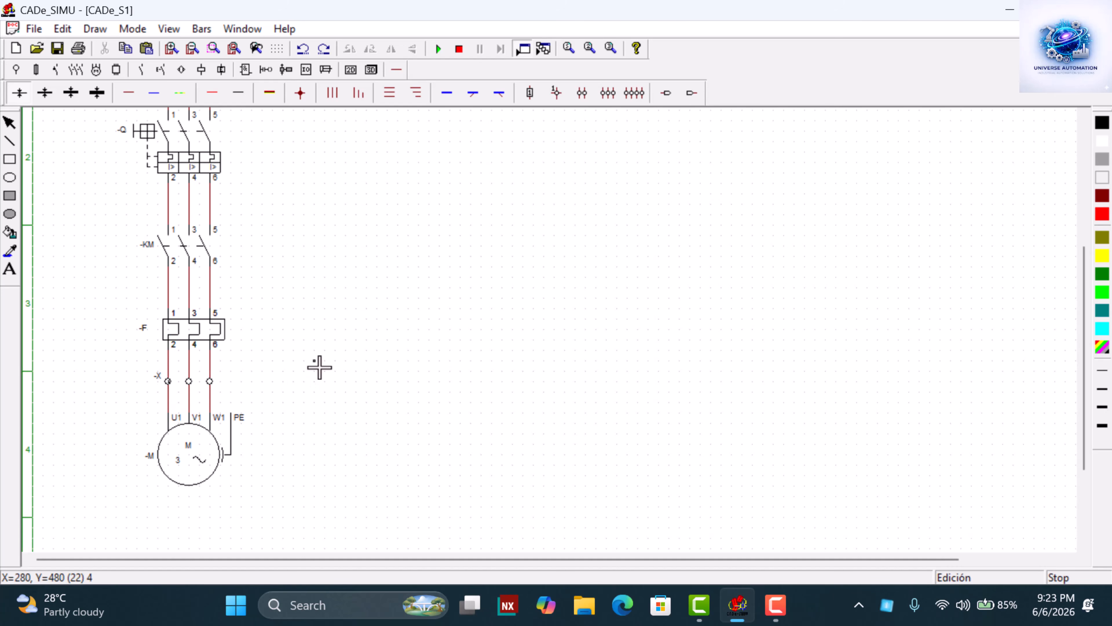
Add the text label "POWER CIRCUIT" and position it centred just above the supply terminals
{"action": "scroll", "coordinate": [305, 349], "scroll_direction": "up", "scroll_amount": 1}
{"action": "scroll", "coordinate": [306, 349], "scroll_direction": "up", "scroll_amount": 5}
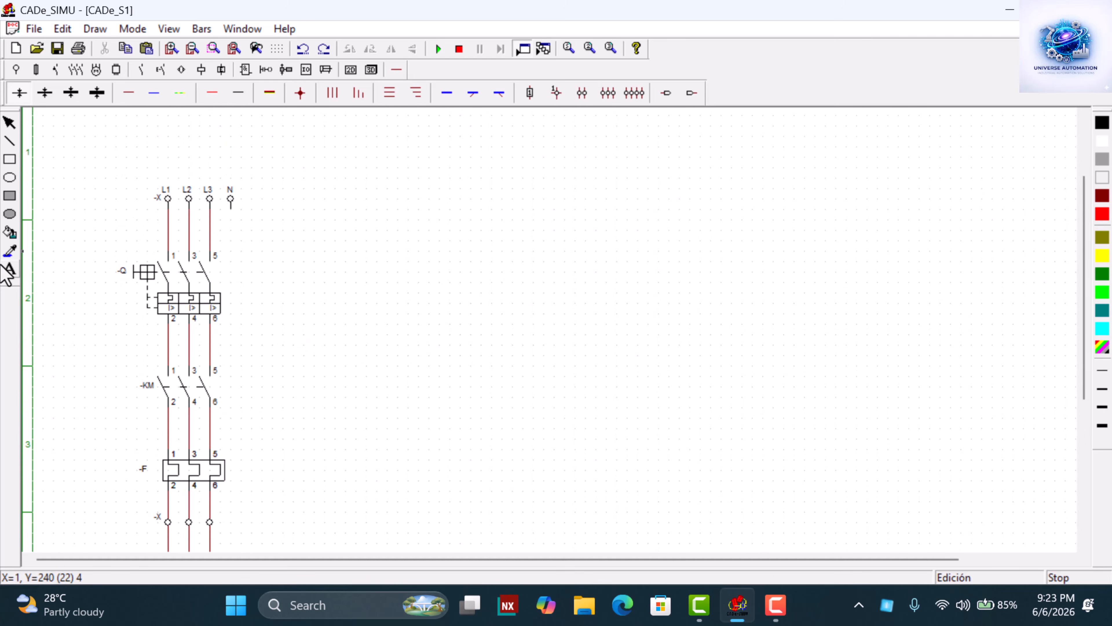
{"action": "left_click", "coordinate": [10, 269]}
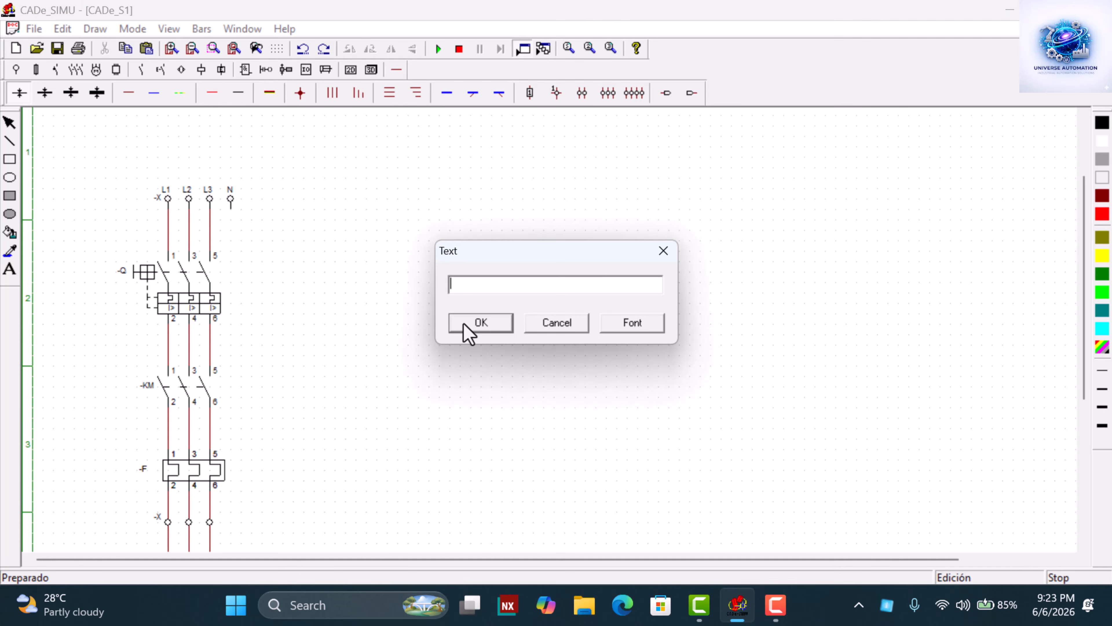
{"action": "type", "text": "POWER CIRCUIT"}
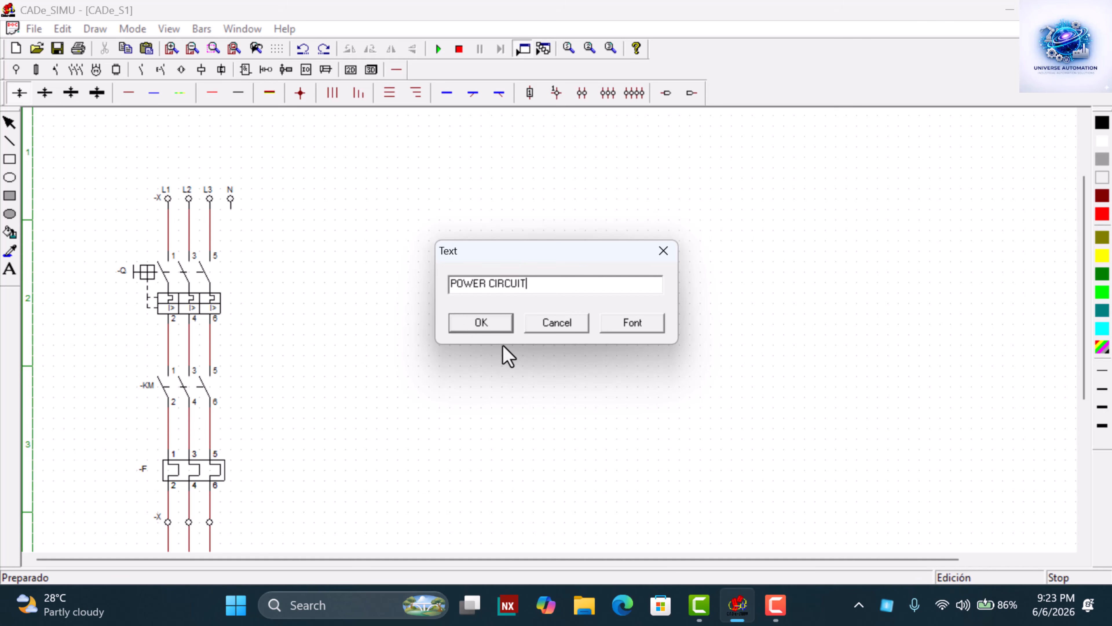
{"action": "left_click", "coordinate": [486, 328]}
{"action": "left_click", "coordinate": [185, 153]}
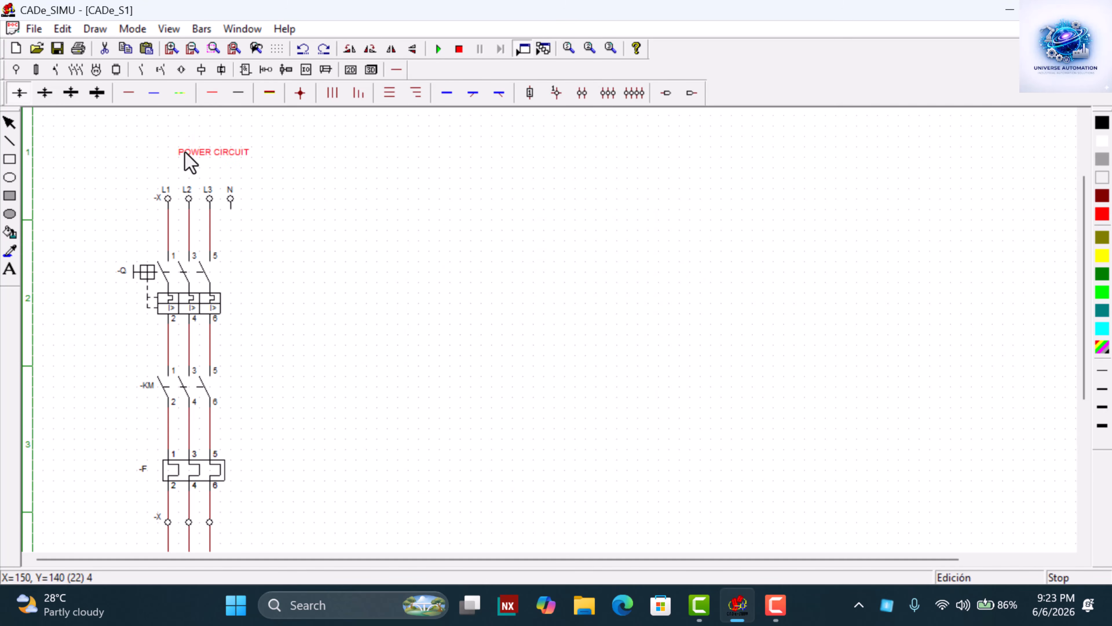
{"action": "left_click_drag", "start_coordinate": [198, 150], "coordinate": [179, 174]}
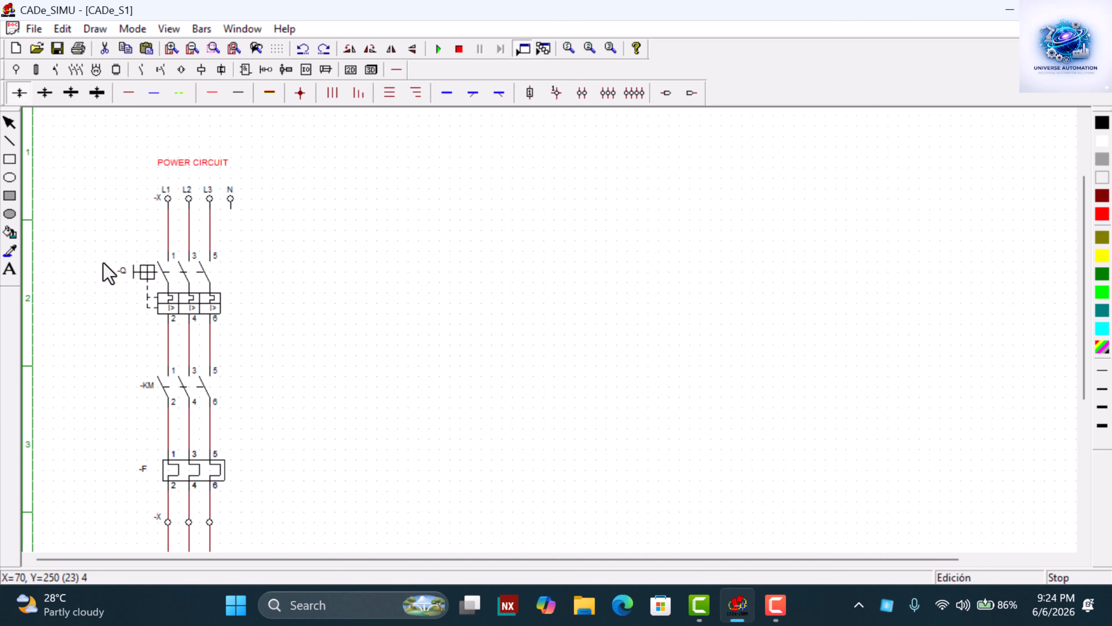
{"action": "scroll", "coordinate": [137, 274], "scroll_direction": "down", "scroll_amount": 1}
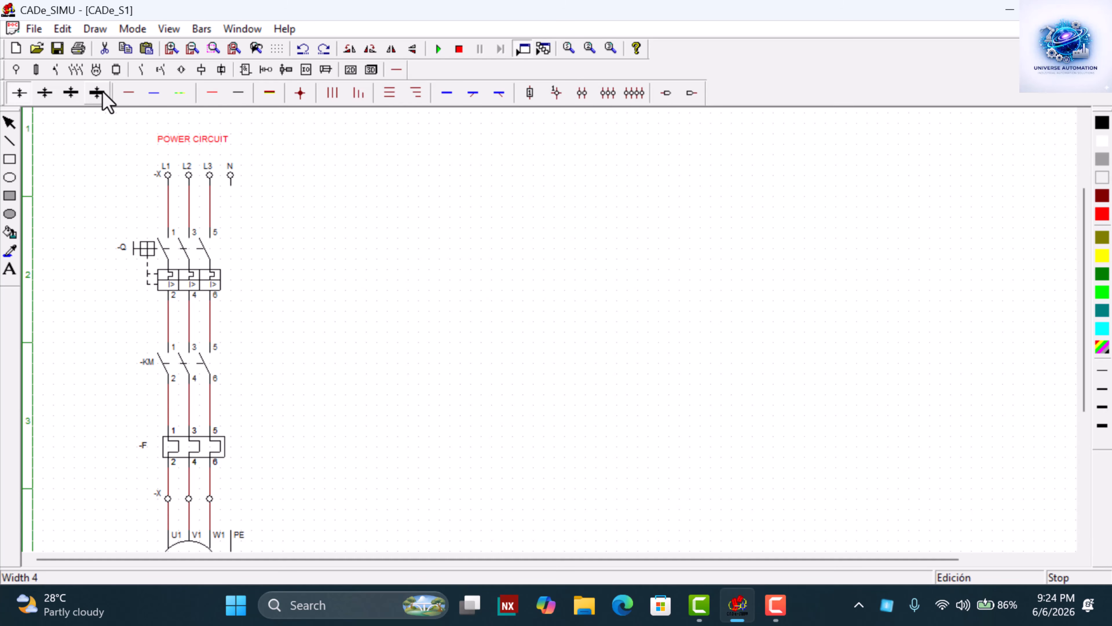
{"action": "scroll", "coordinate": [239, 210], "scroll_direction": "down", "scroll_amount": 3}
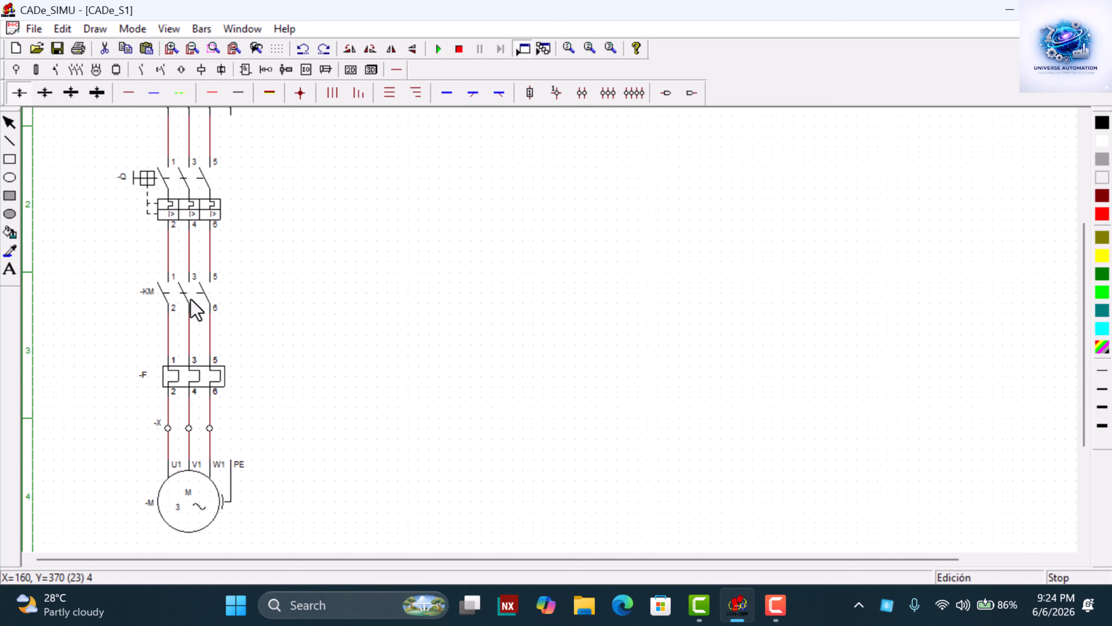
Place a two-pole motor circuit breaker (-Q) beside the power circuit, level with the three-pole breaker
{"action": "left_click", "coordinate": [191, 300]}
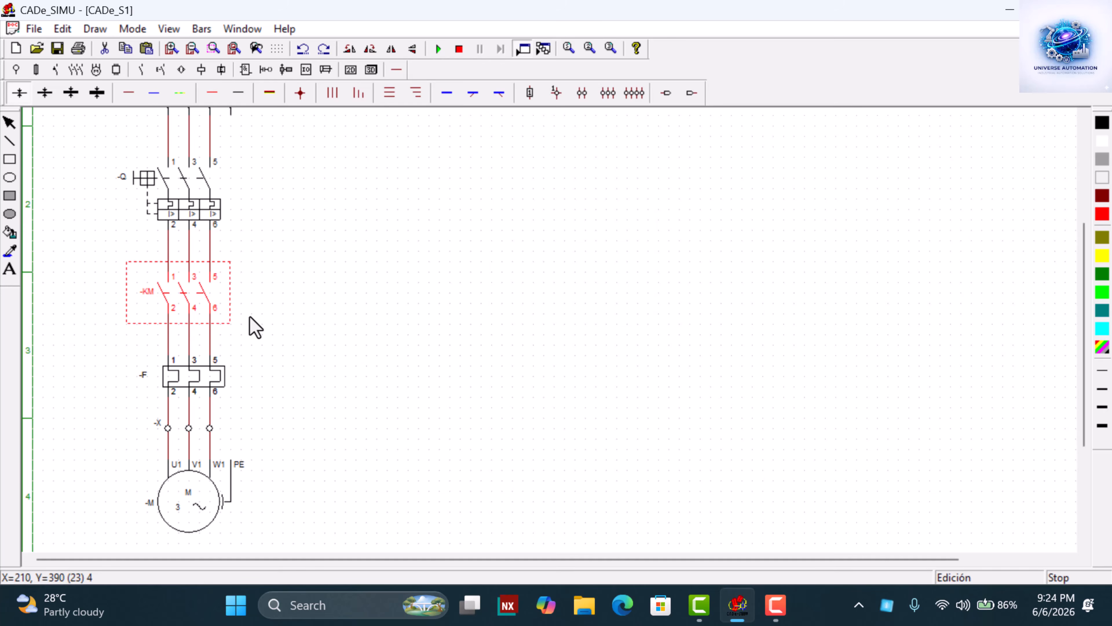
{"action": "scroll", "coordinate": [255, 326], "scroll_direction": "up", "scroll_amount": 1}
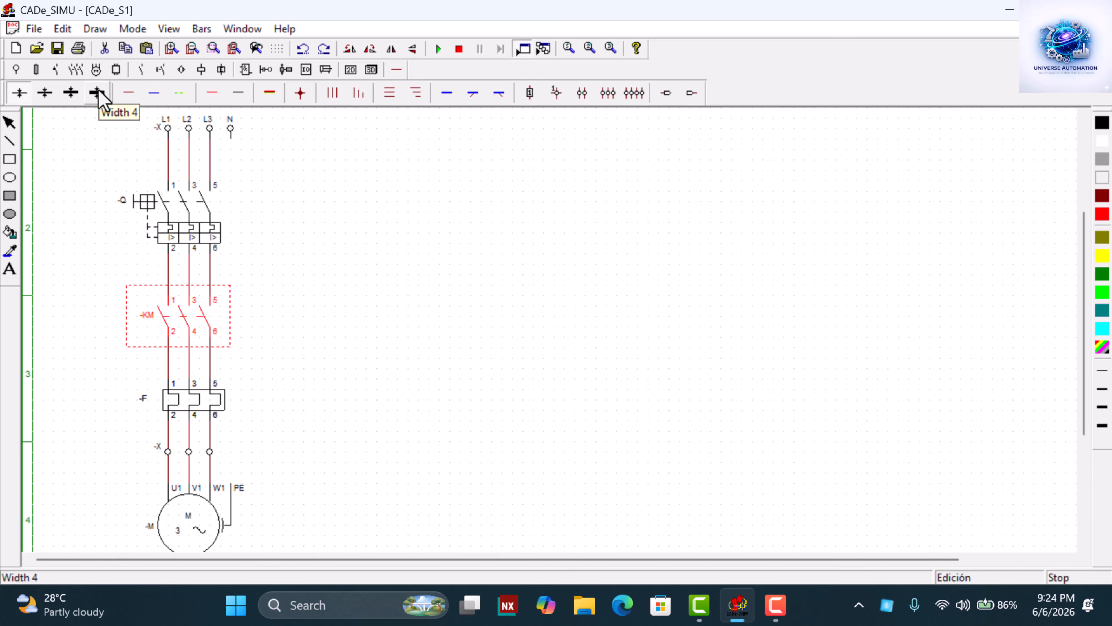
{"action": "left_click", "coordinate": [56, 69]}
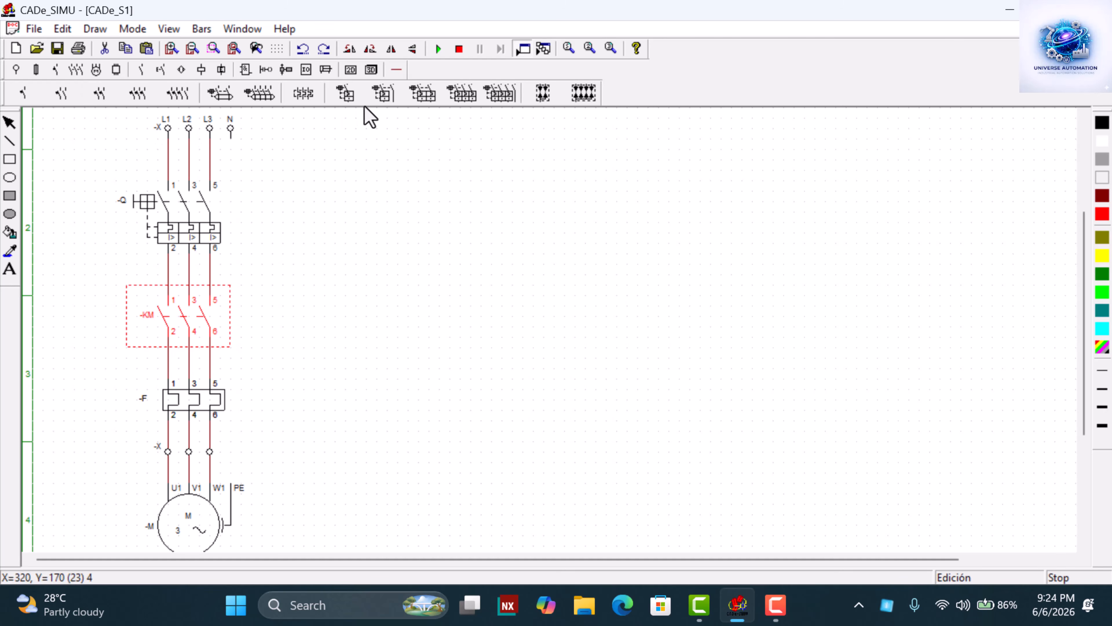
{"action": "left_click", "coordinate": [422, 100]}
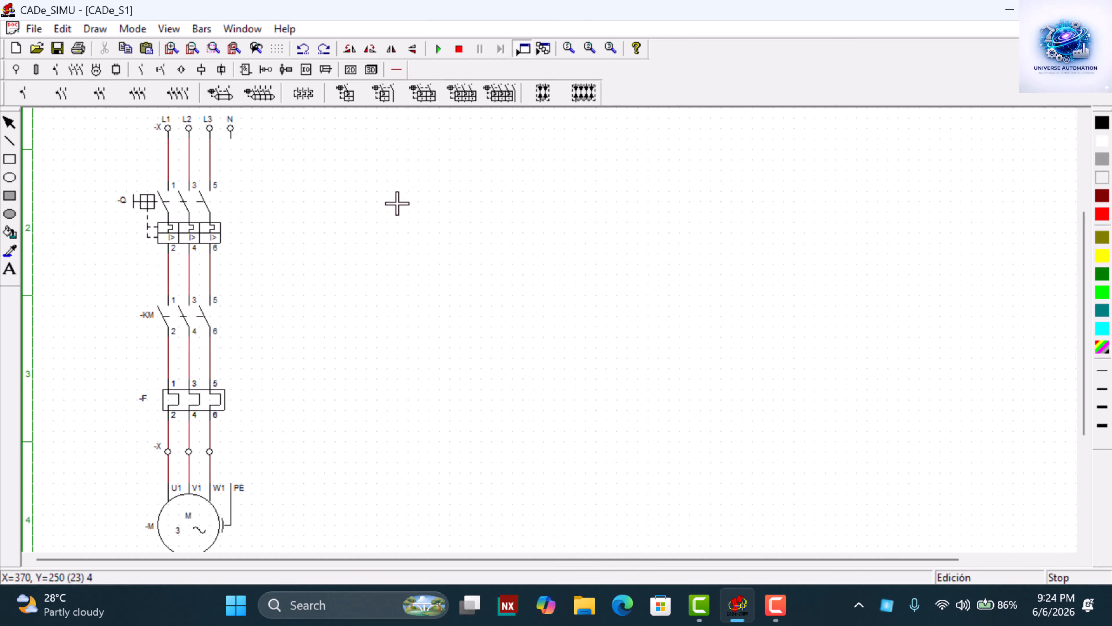
{"action": "left_click", "coordinate": [338, 181]}
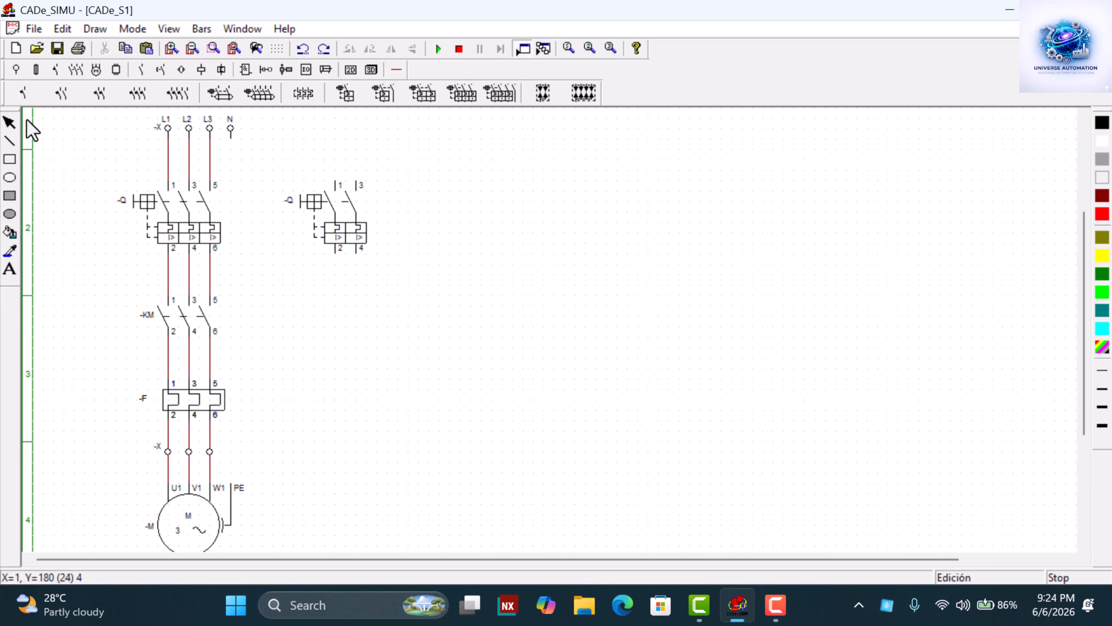
Wire supply phase L3 to input 1 and neutral N to input 3 of the two-pole breaker
{"action": "left_click", "coordinate": [397, 69]}
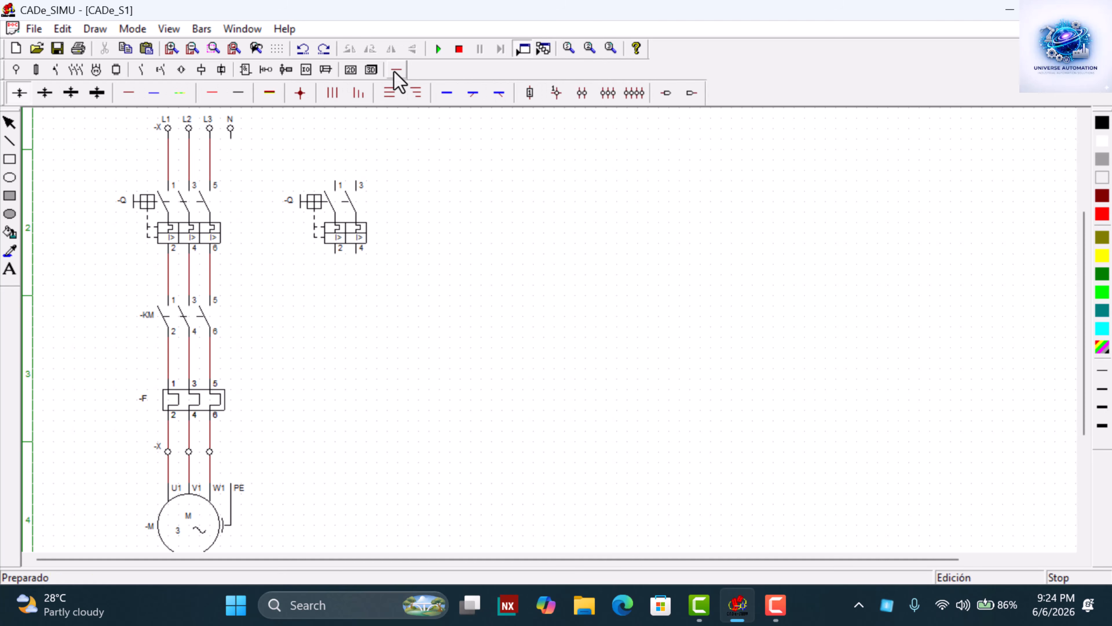
{"action": "left_click", "coordinate": [128, 93]}
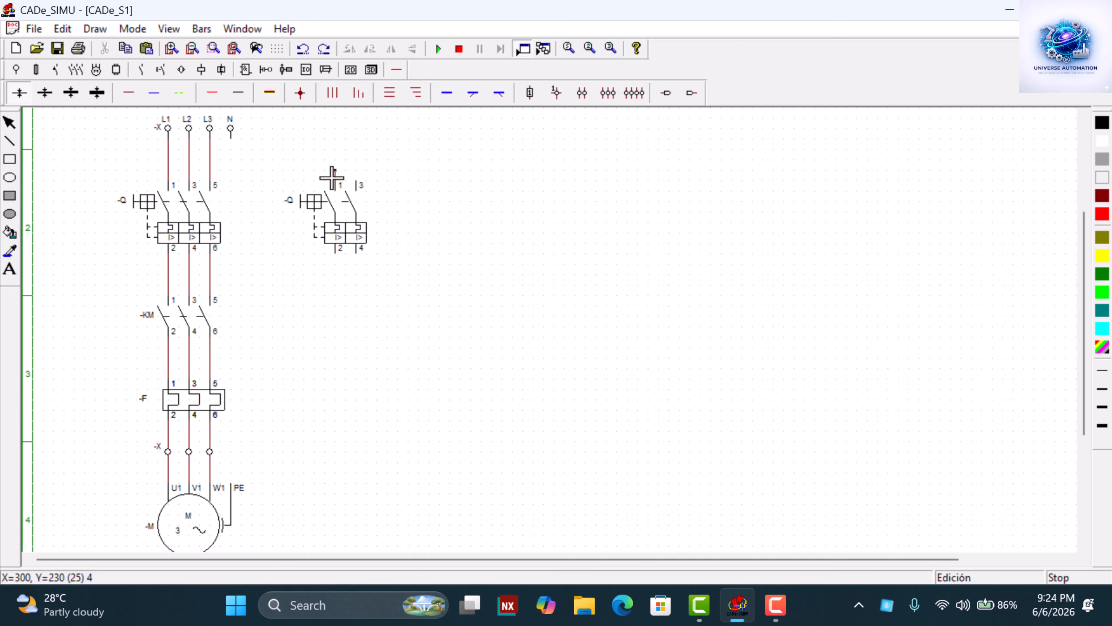
{"action": "mouse_move", "coordinate": [332, 177]}
{"action": "left_mouse_down"}
{"action": "mouse_move", "coordinate": [210, 170]}
{"action": "mouse_move", "coordinate": [268, 154]}
{"action": "mouse_move", "coordinate": [360, 178]}
{"action": "left_mouse_up"}
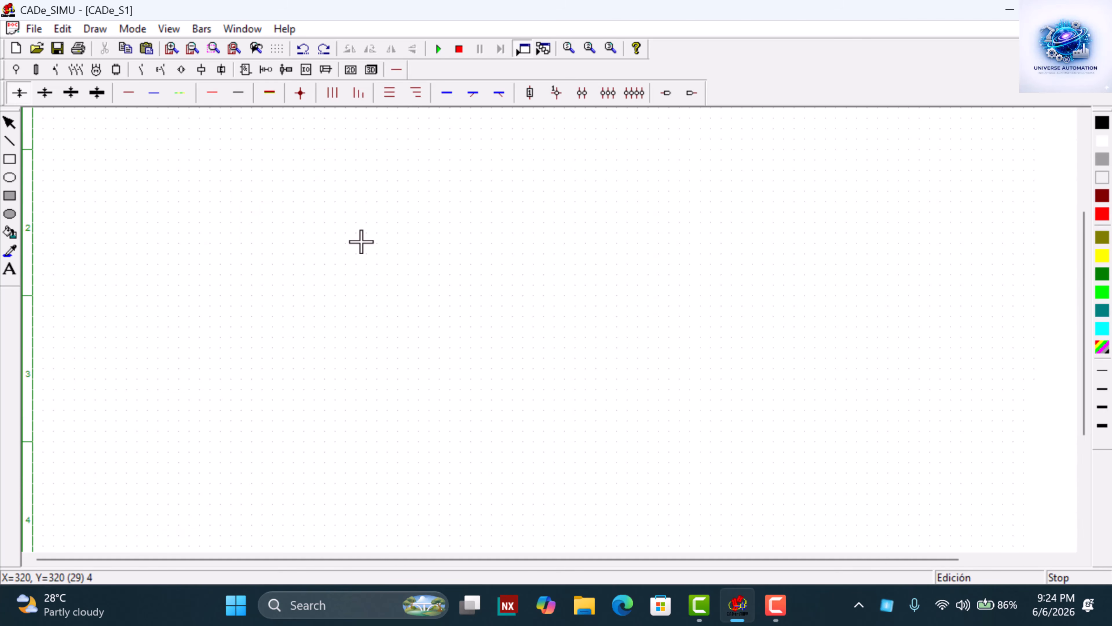
{"action": "scroll", "coordinate": [362, 241], "scroll_direction": "down", "scroll_amount": 1}
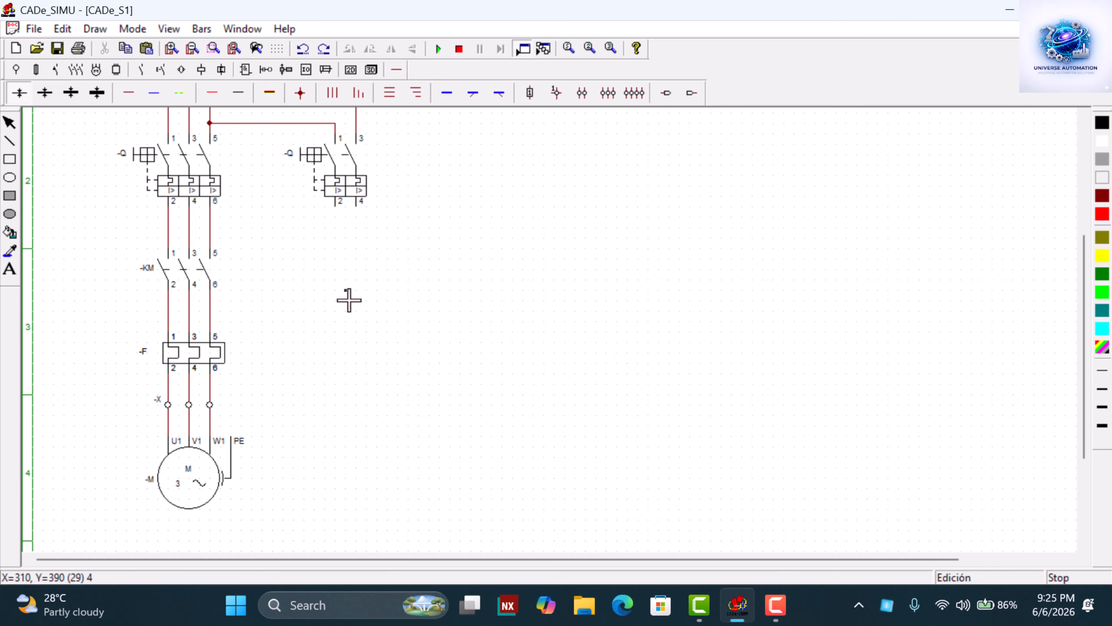
Place a combined NC/NO overload relay auxiliary contact (-F, 95-96 and 97-98) below the two-pole breaker, with 95 in line with output 2
{"action": "left_click", "coordinate": [179, 367]}
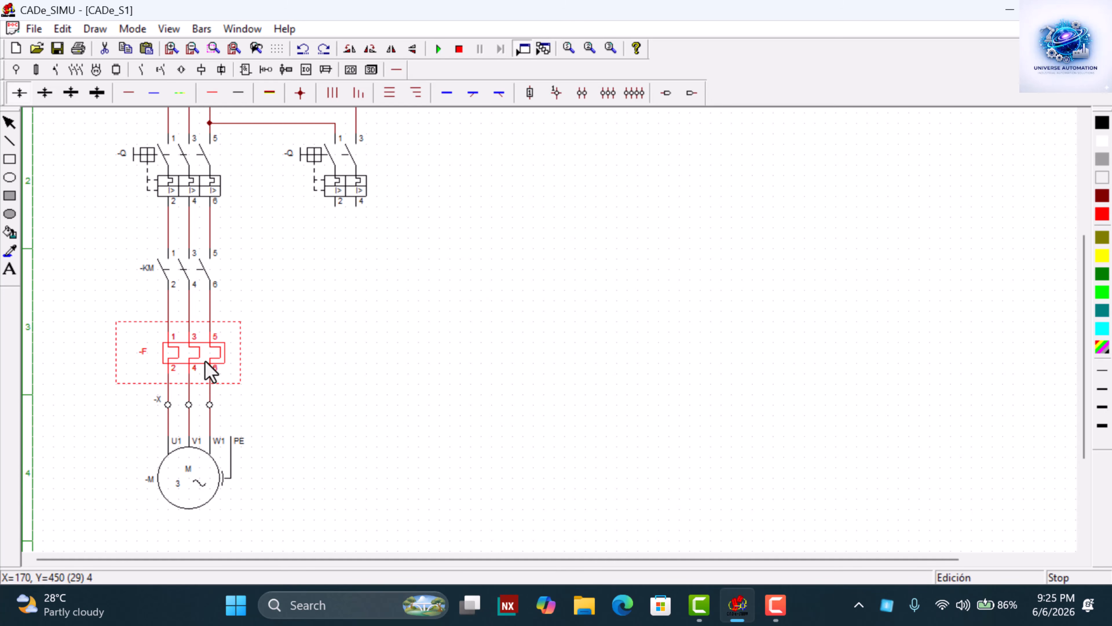
{"action": "scroll", "coordinate": [205, 362], "scroll_direction": "up", "scroll_amount": 1}
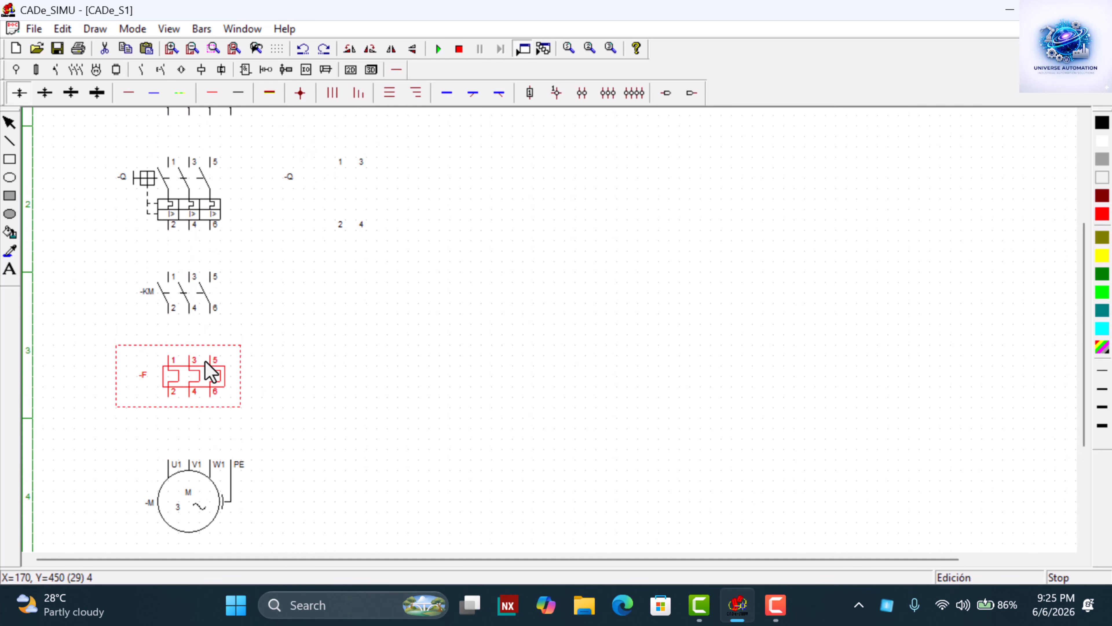
{"action": "left_click", "coordinate": [296, 303]}
{"action": "left_click", "coordinate": [160, 71]}
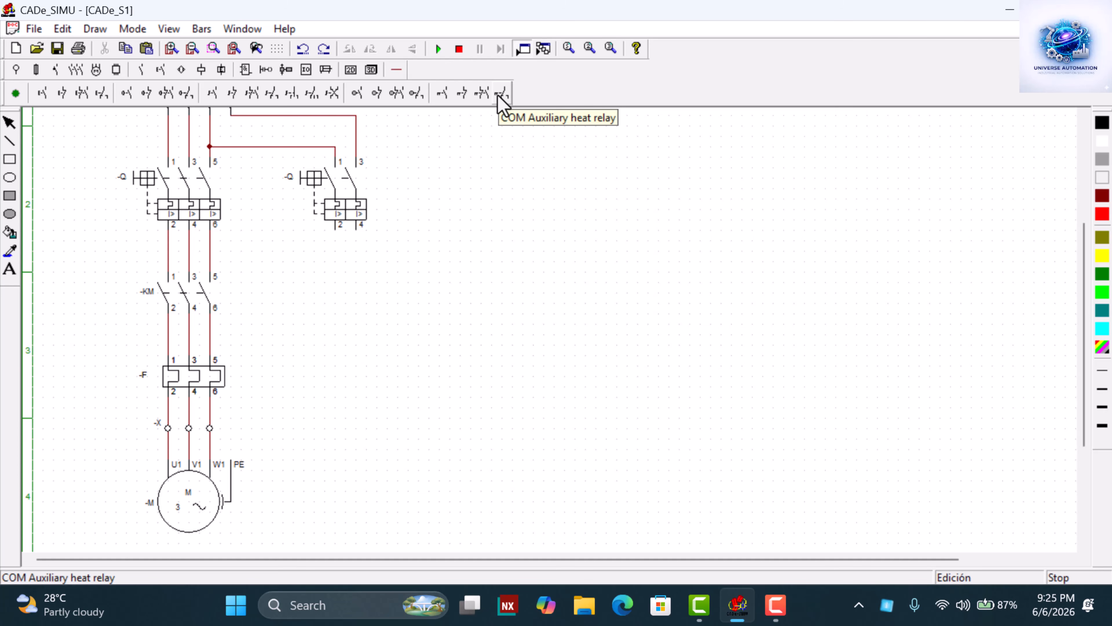
{"action": "left_click", "coordinate": [480, 98]}
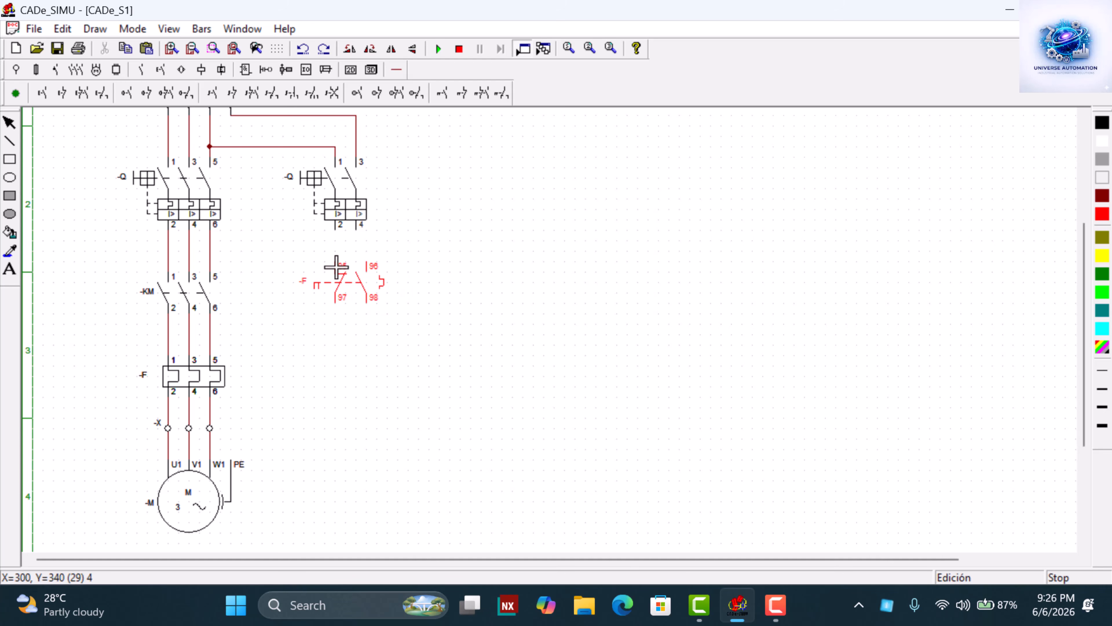
{"action": "left_click", "coordinate": [337, 267]}
{"action": "right_click", "coordinate": [434, 237]}
{"action": "scroll", "coordinate": [346, 318], "scroll_direction": "down", "scroll_amount": 1}
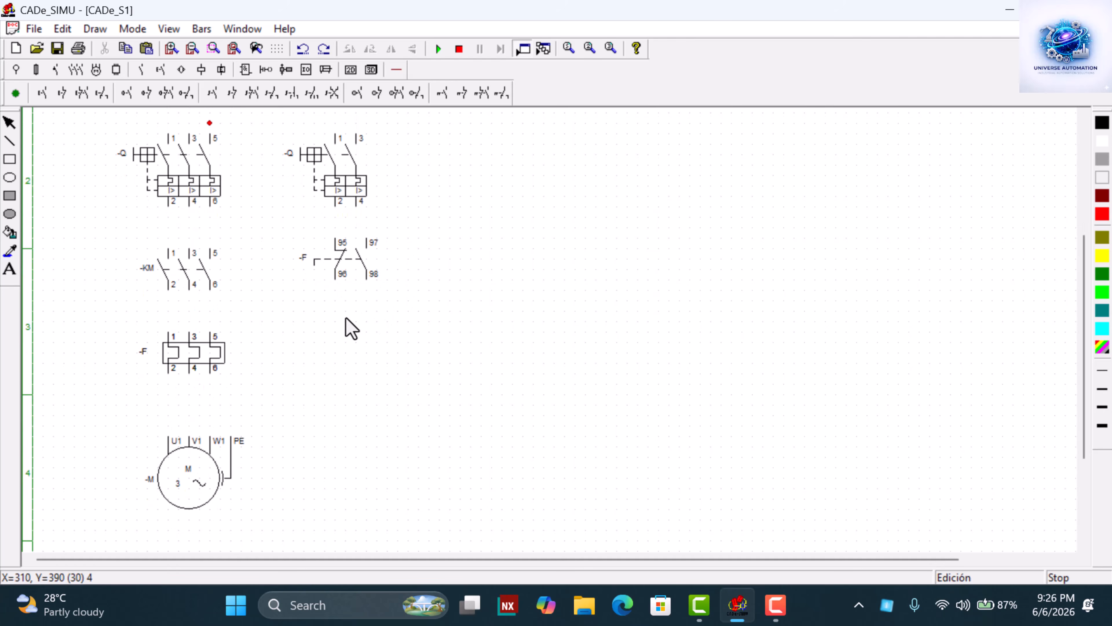
{"action": "scroll", "coordinate": [346, 319], "scroll_direction": "down", "scroll_amount": 1}
{"action": "left_click", "coordinate": [342, 238]}
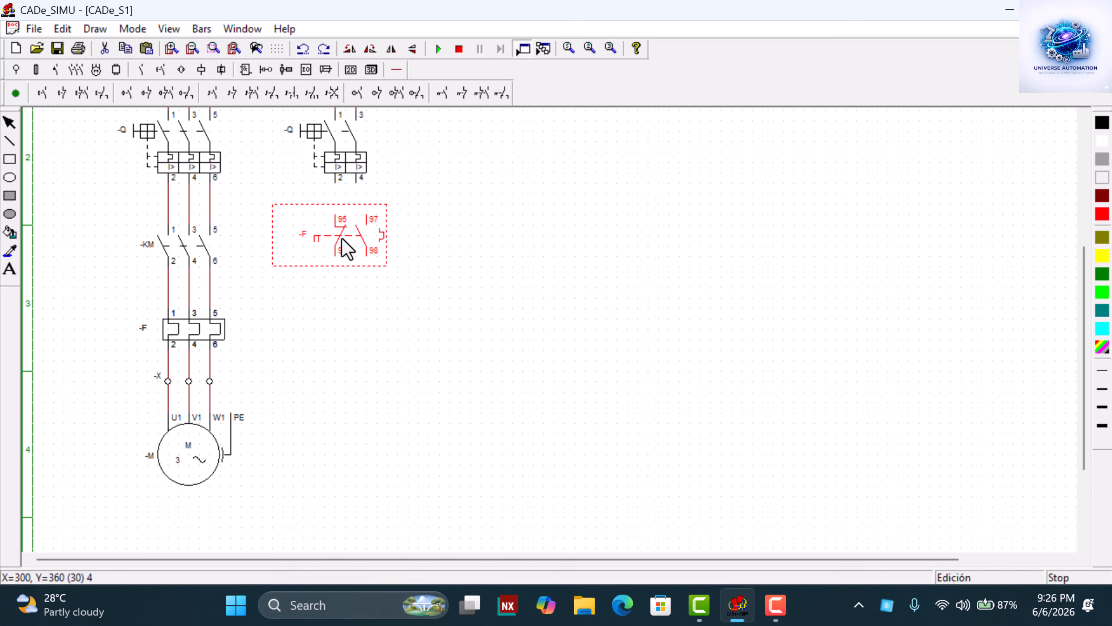
{"action": "left_click_drag", "start_coordinate": [337, 242], "coordinate": [347, 227]}
Wire output 2 of the two-pole breaker to overload contact terminal 95 with a single phase conductor
{"action": "left_click", "coordinate": [396, 70]}
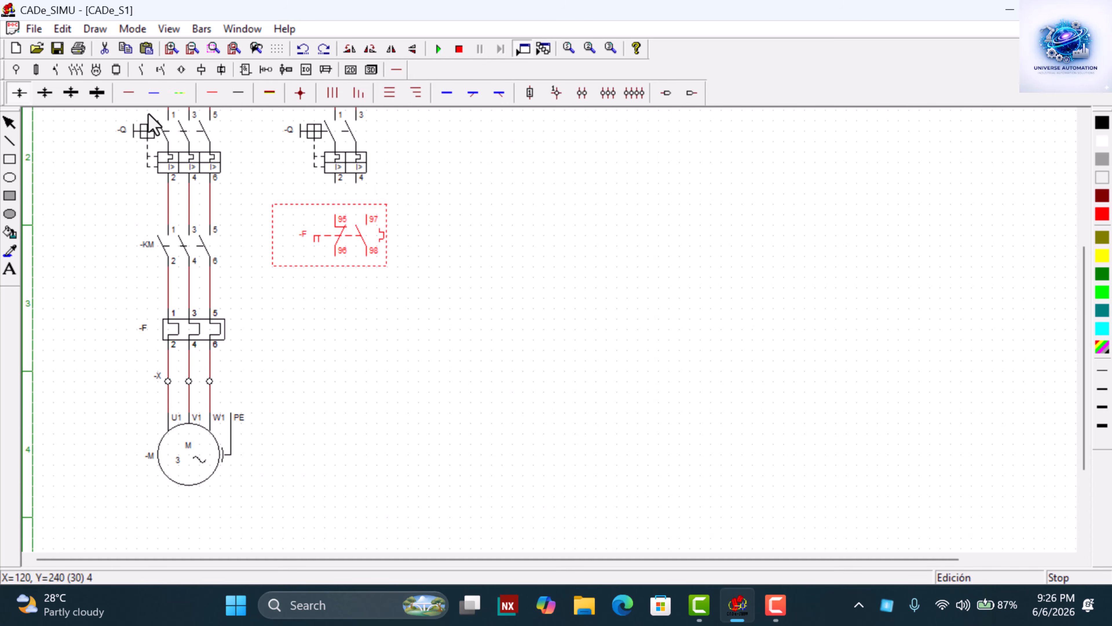
{"action": "left_click", "coordinate": [129, 94]}
{"action": "left_click_drag", "start_coordinate": [334, 187], "coordinate": [345, 216]}
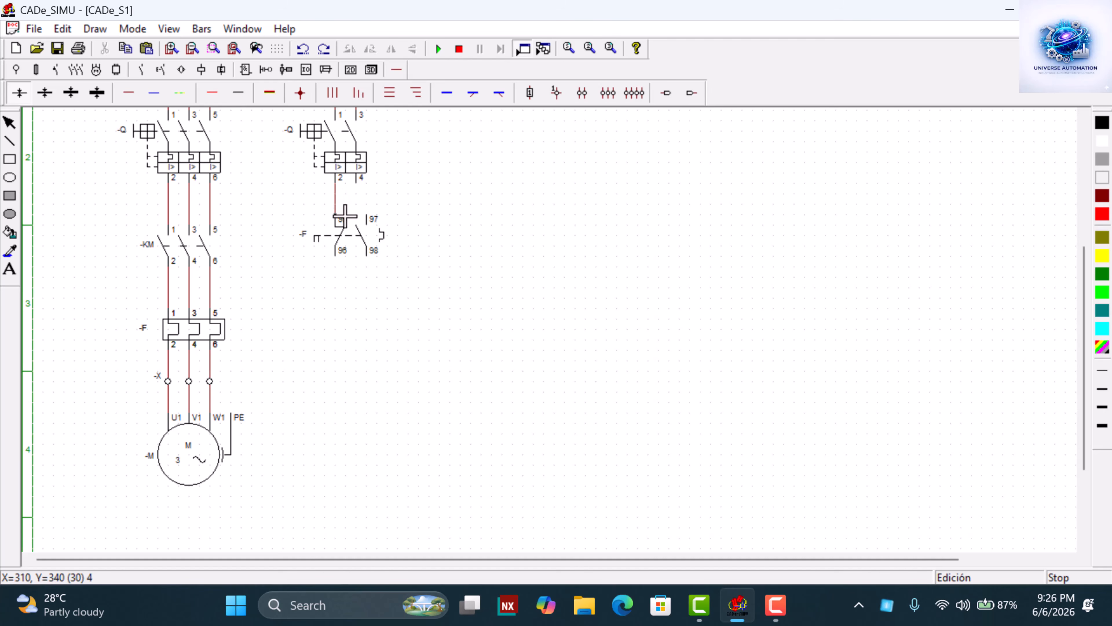
{"action": "scroll", "coordinate": [410, 299], "scroll_direction": "down", "scroll_amount": 1}
{"action": "scroll", "coordinate": [410, 300], "scroll_direction": "down", "scroll_amount": 1}
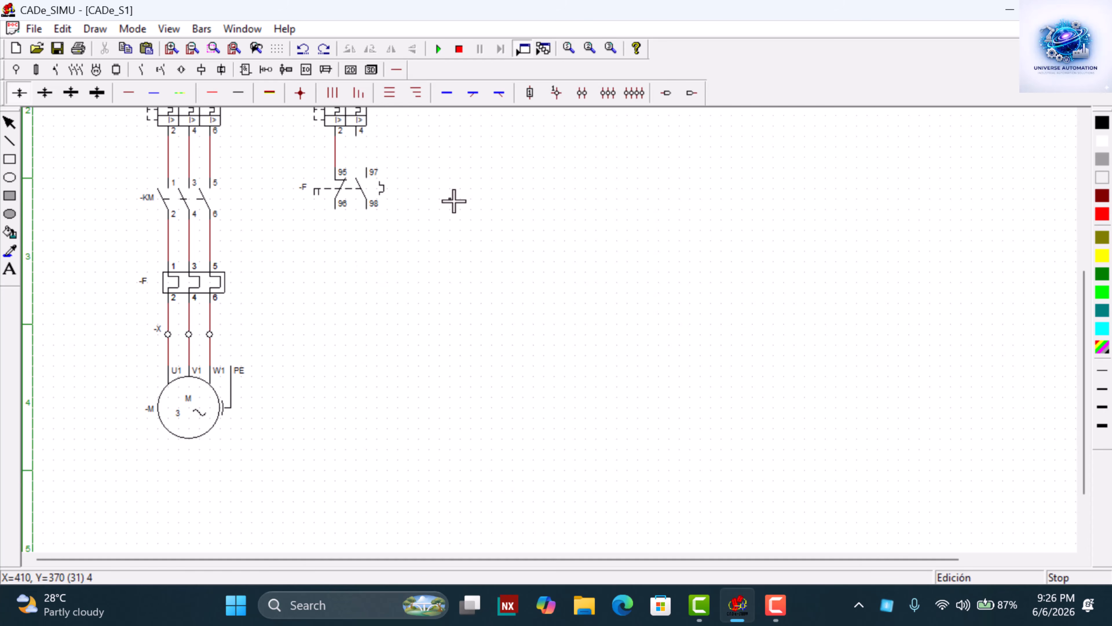
{"action": "right_click", "coordinate": [464, 189]}
Place an NC push button (-S, 11-12) directly below the overload relay's NC contact
{"action": "left_click", "coordinate": [156, 73]}
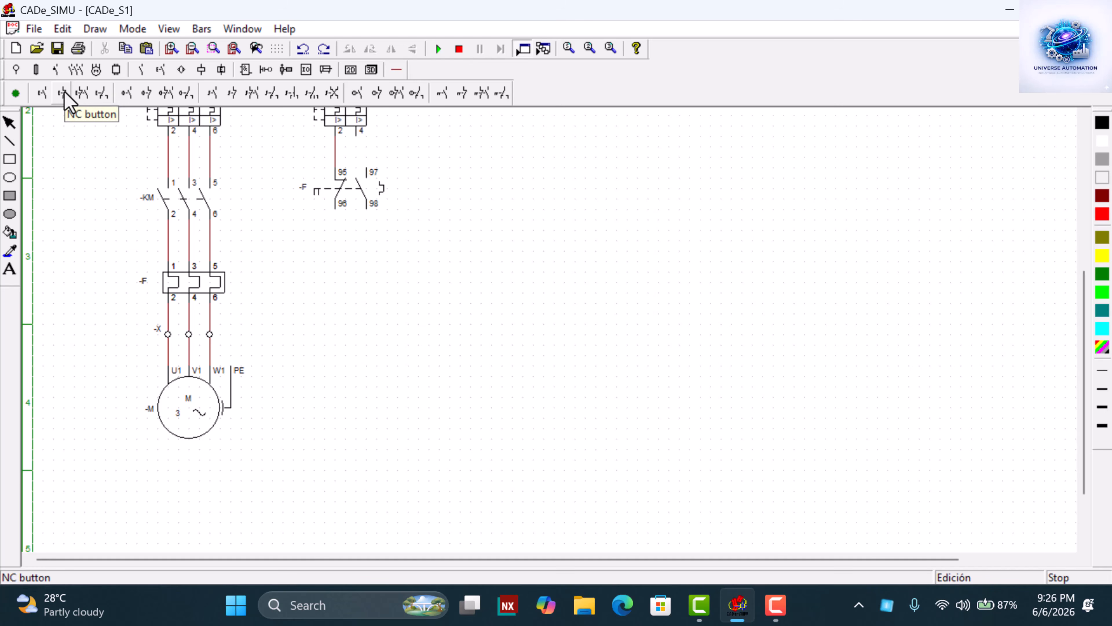
{"action": "left_click", "coordinate": [65, 93]}
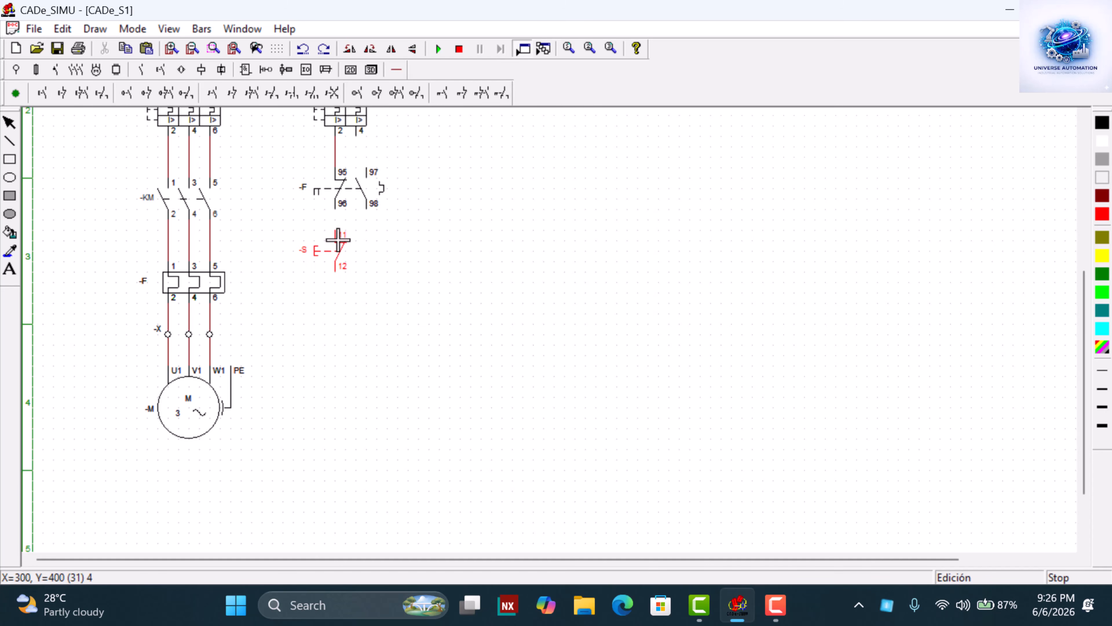
{"action": "left_click", "coordinate": [338, 239]}
{"action": "right_click", "coordinate": [471, 217]}
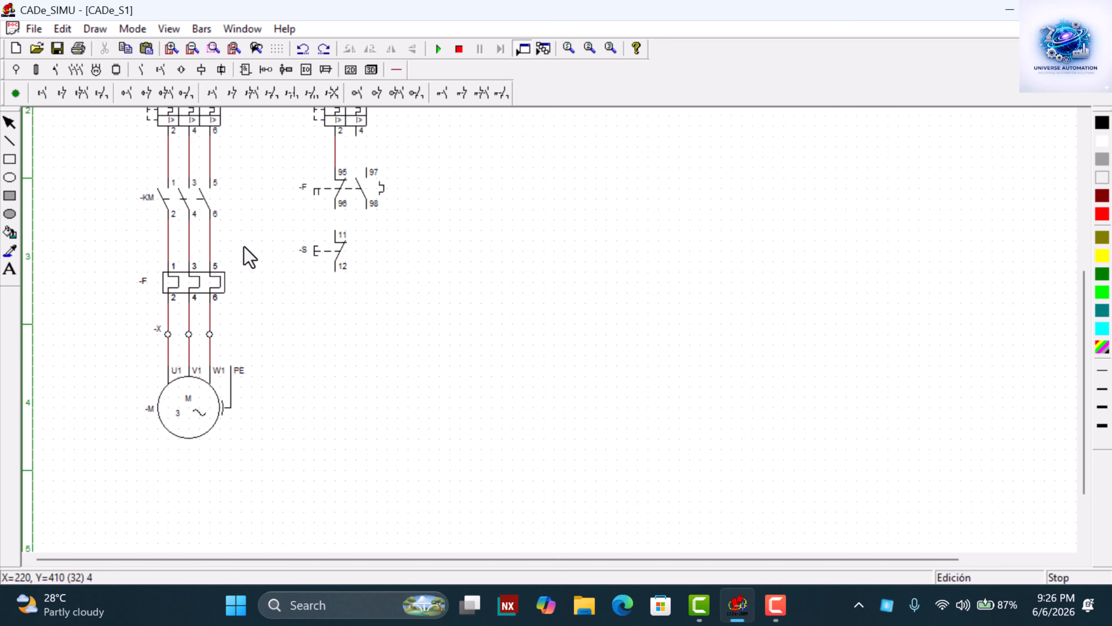
Wire overload contact terminal 96 to terminal 11 of the NC push button
{"action": "left_click", "coordinate": [396, 69]}
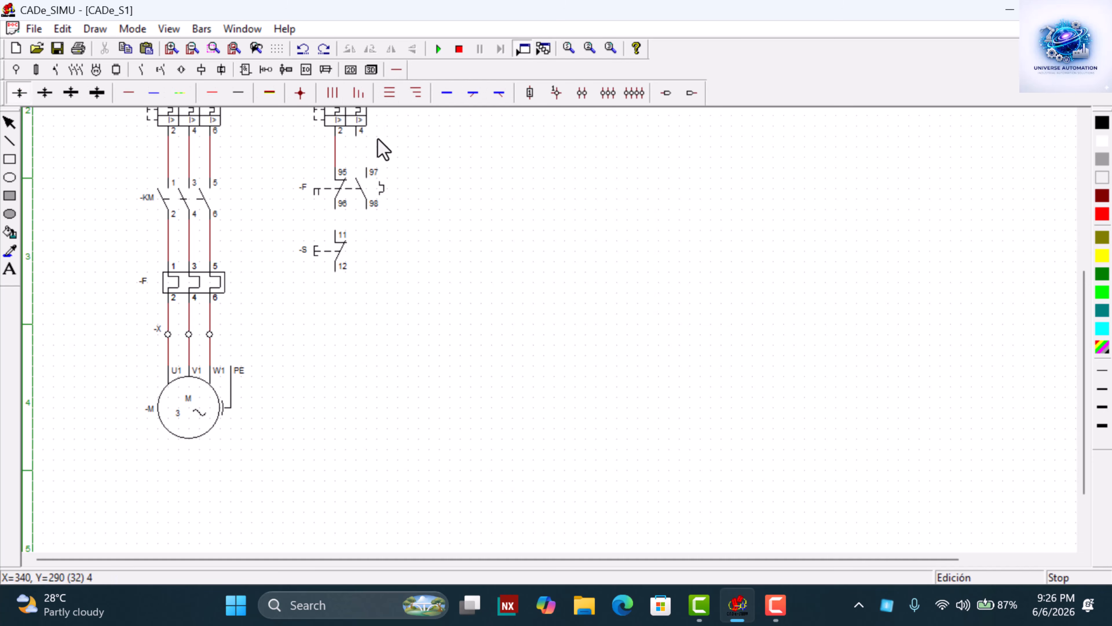
{"action": "left_click", "coordinate": [128, 94]}
{"action": "scroll", "coordinate": [440, 256], "scroll_direction": "down", "scroll_amount": 1}
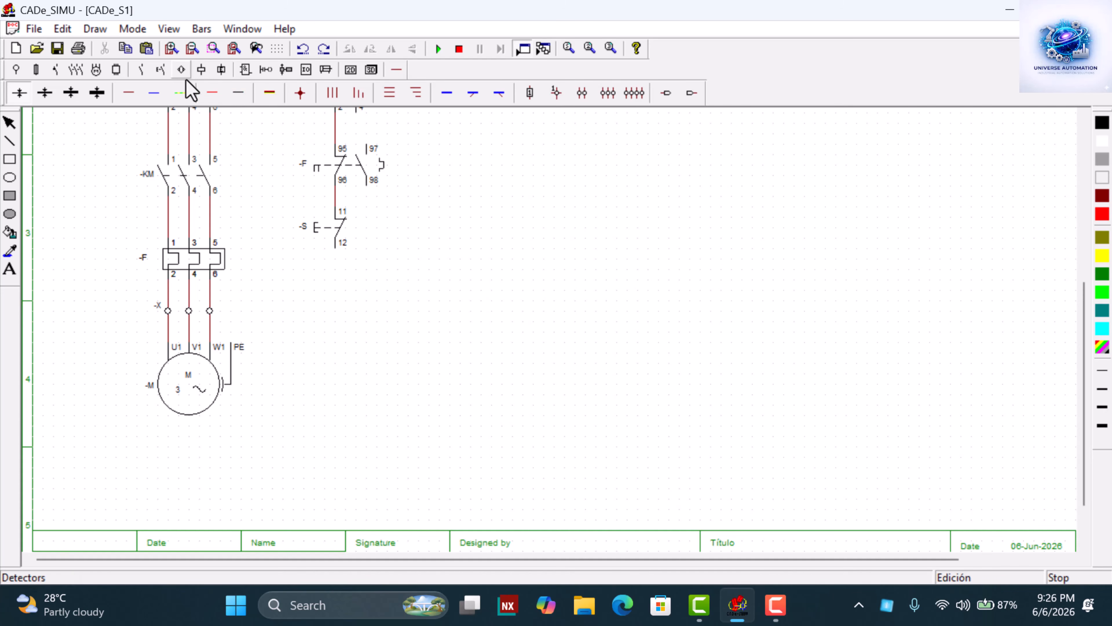
Place an NO push button (-S, 13-14) in line below the NC push button
{"action": "left_click", "coordinate": [160, 71]}
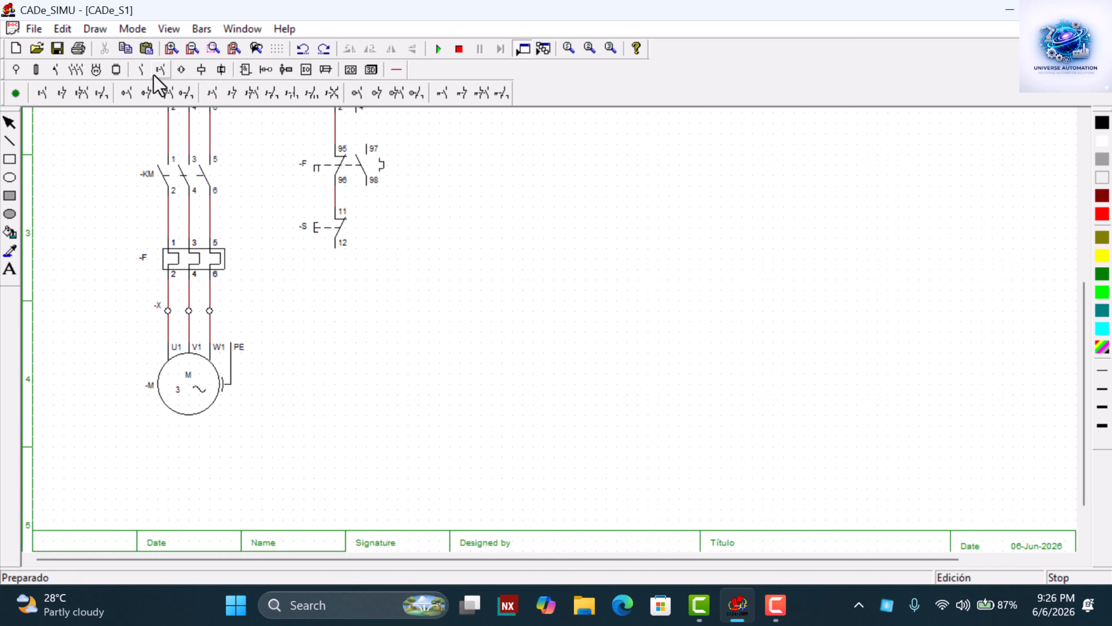
{"action": "left_click", "coordinate": [44, 94]}
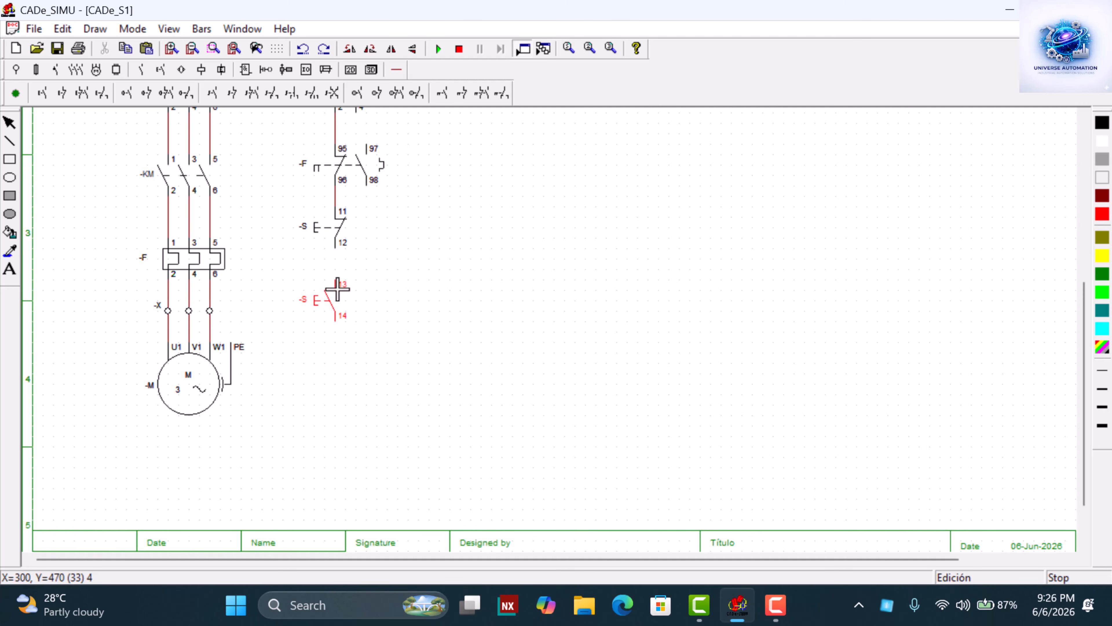
{"action": "left_click", "coordinate": [337, 279]}
{"action": "right_click", "coordinate": [488, 228]}
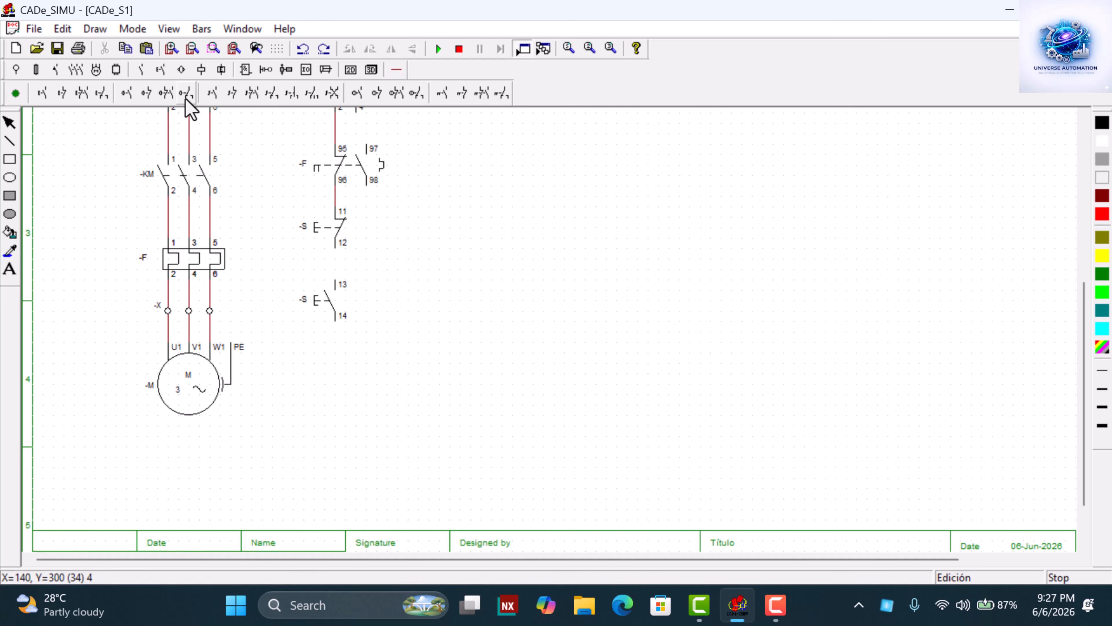
Place a coil (-K, A1-A2) in line below the NO push button
{"action": "left_click", "coordinate": [202, 70]}
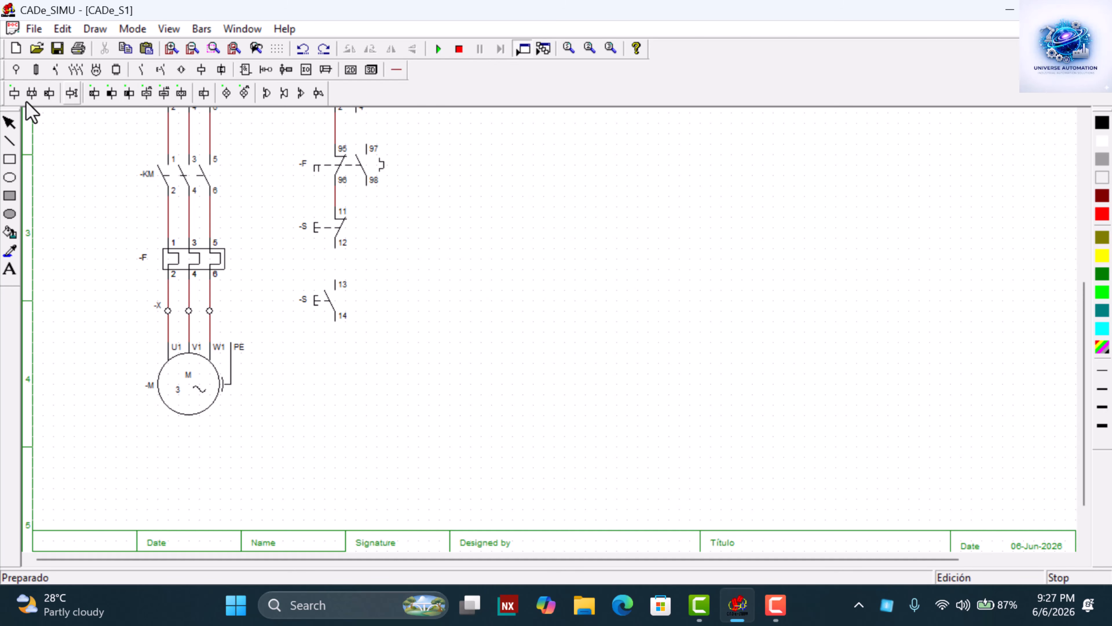
{"action": "left_click", "coordinate": [15, 100]}
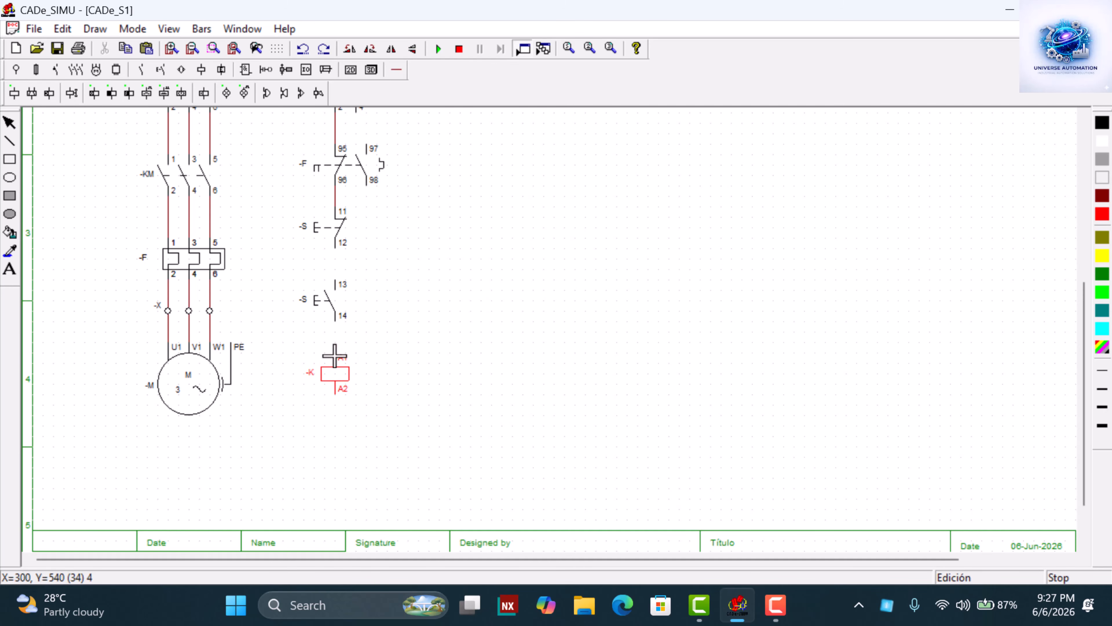
{"action": "left_click", "coordinate": [335, 355]}
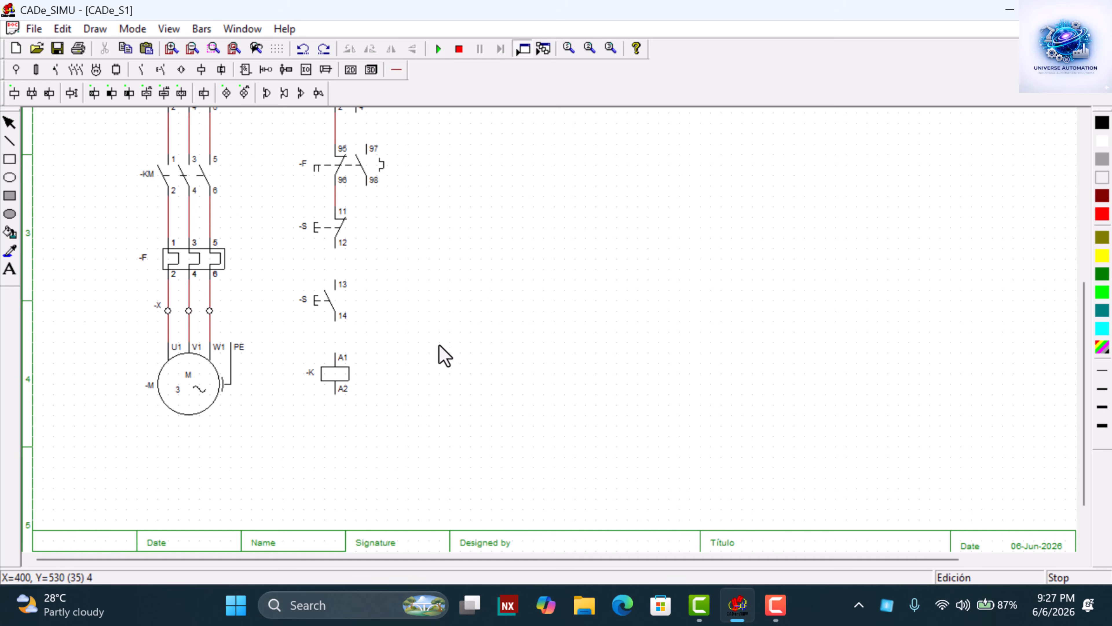
Wire the NC push button's terminal 12 to terminal 13, and terminal 14 to coil terminal A1
{"action": "scroll", "coordinate": [438, 357], "scroll_direction": "up", "scroll_amount": 2}
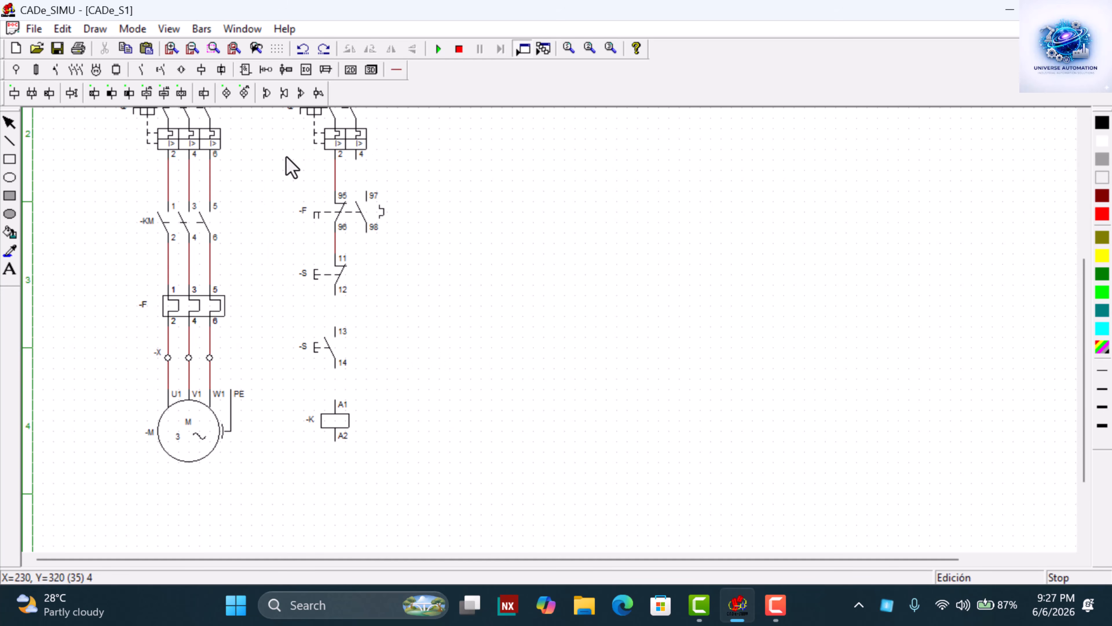
{"action": "left_click", "coordinate": [396, 70]}
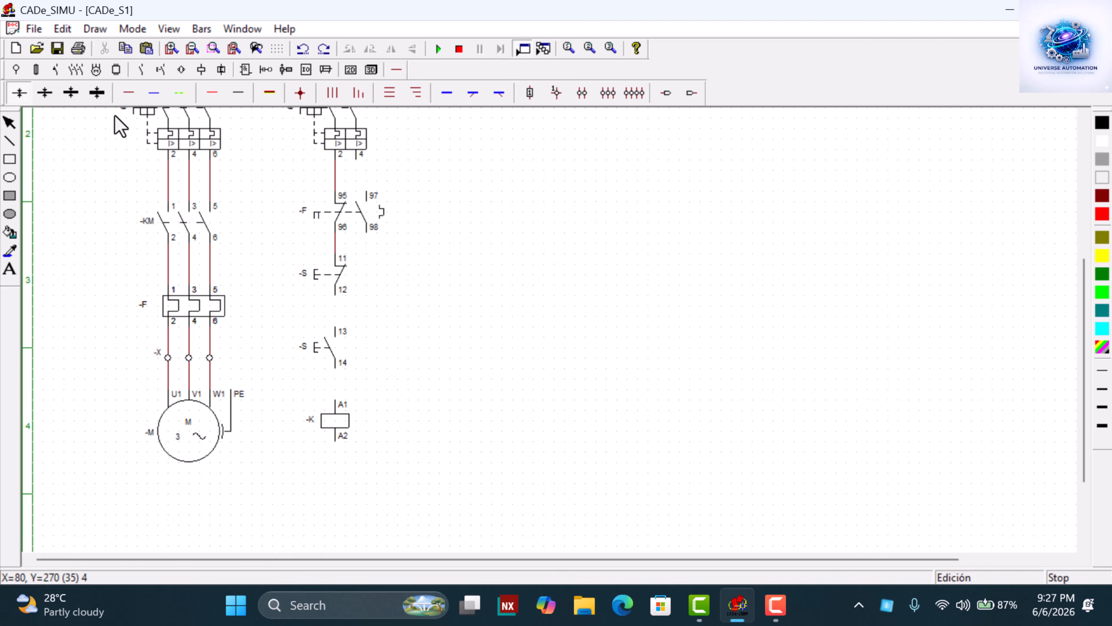
{"action": "mouse_move", "coordinate": [341, 300]}
{"action": "left_mouse_down"}
{"action": "mouse_move", "coordinate": [355, 334]}
{"action": "mouse_move", "coordinate": [345, 398]}
{"action": "left_mouse_up"}
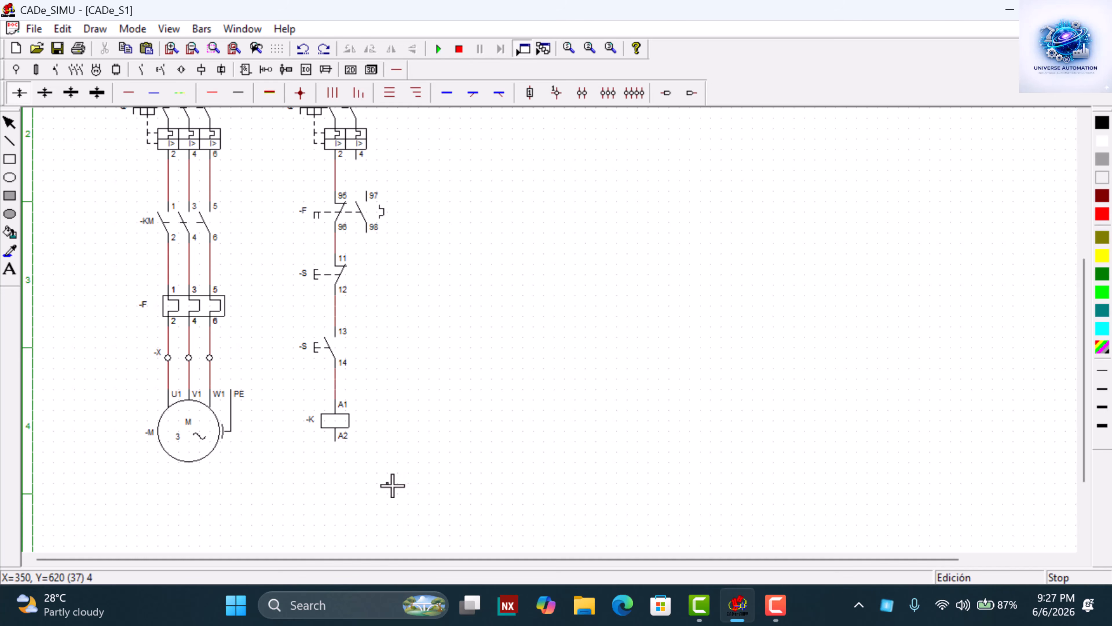
Wire the two-pole breaker's terminal 4 to coil terminal A2 with a blue neutral wire looping around the control circuit
{"action": "scroll", "coordinate": [404, 363], "scroll_direction": "up", "scroll_amount": 1}
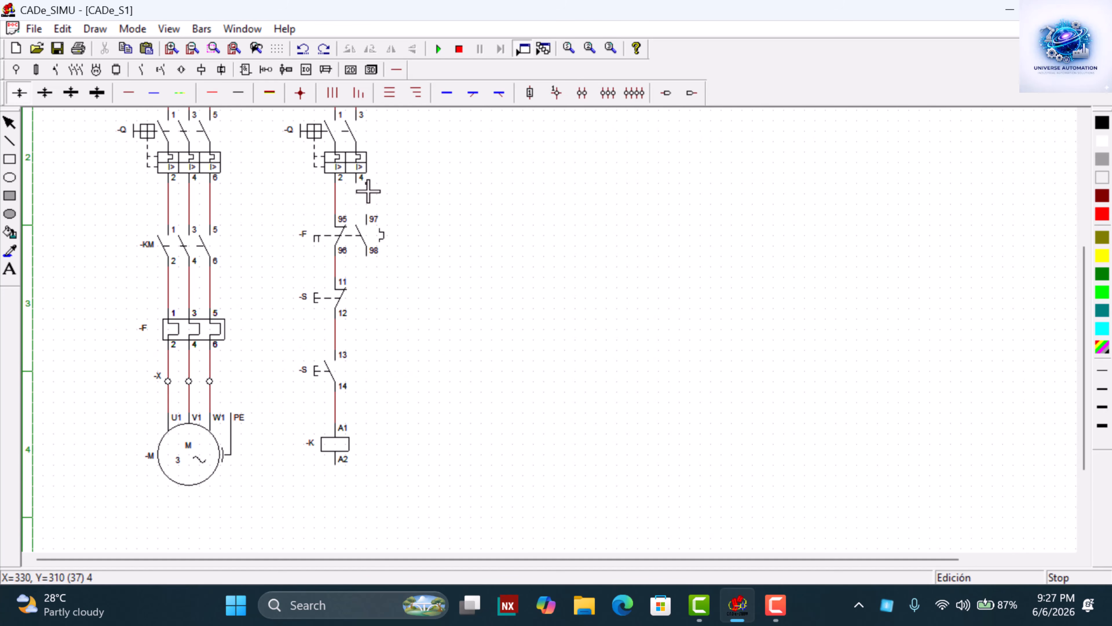
{"action": "left_click_drag", "start_coordinate": [359, 183], "coordinate": [556, 240]}
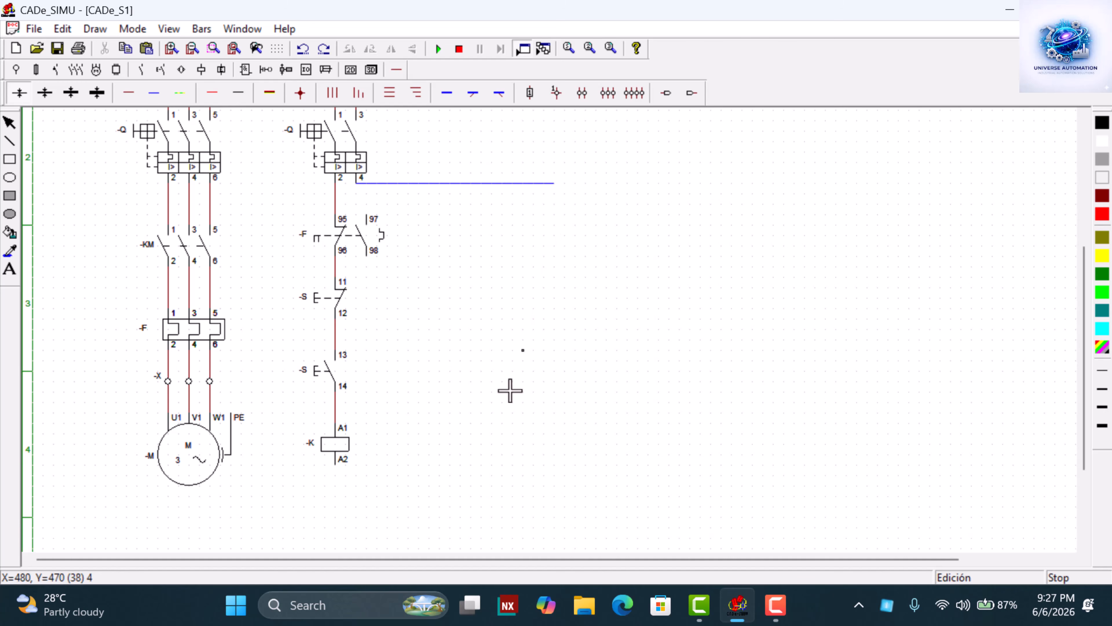
{"action": "mouse_move", "coordinate": [335, 462]}
{"action": "left_mouse_down"}
{"action": "mouse_move", "coordinate": [337, 487]}
{"action": "mouse_move", "coordinate": [362, 495]}
{"action": "mouse_move", "coordinate": [585, 513]}
{"action": "mouse_move", "coordinate": [564, 515]}
{"action": "left_mouse_up"}
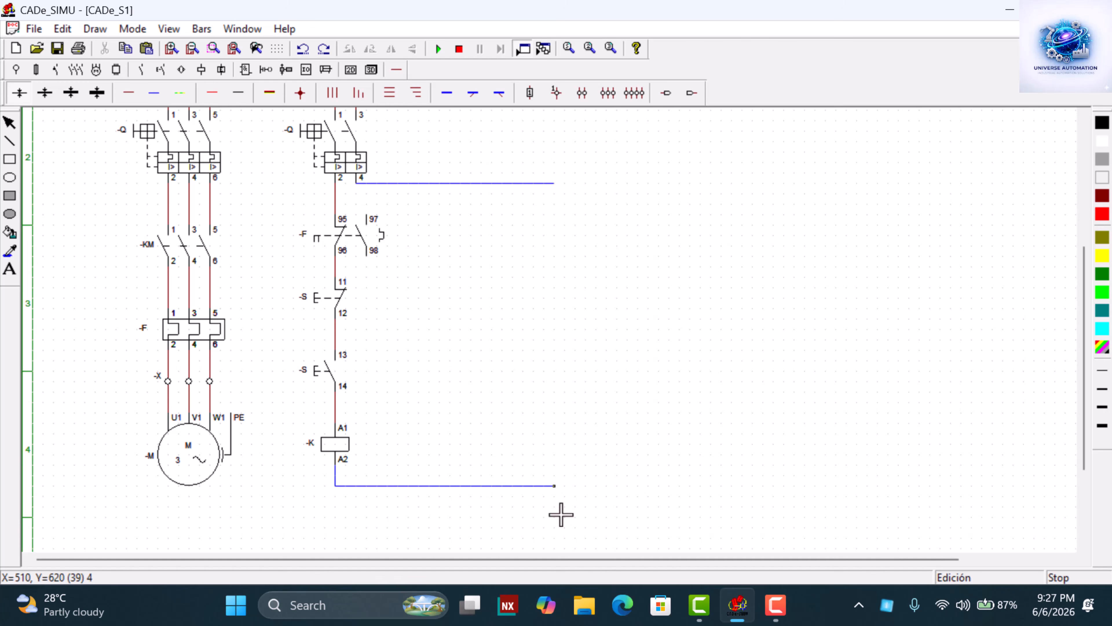
{"action": "left_click_drag", "start_coordinate": [554, 191], "coordinate": [585, 483]}
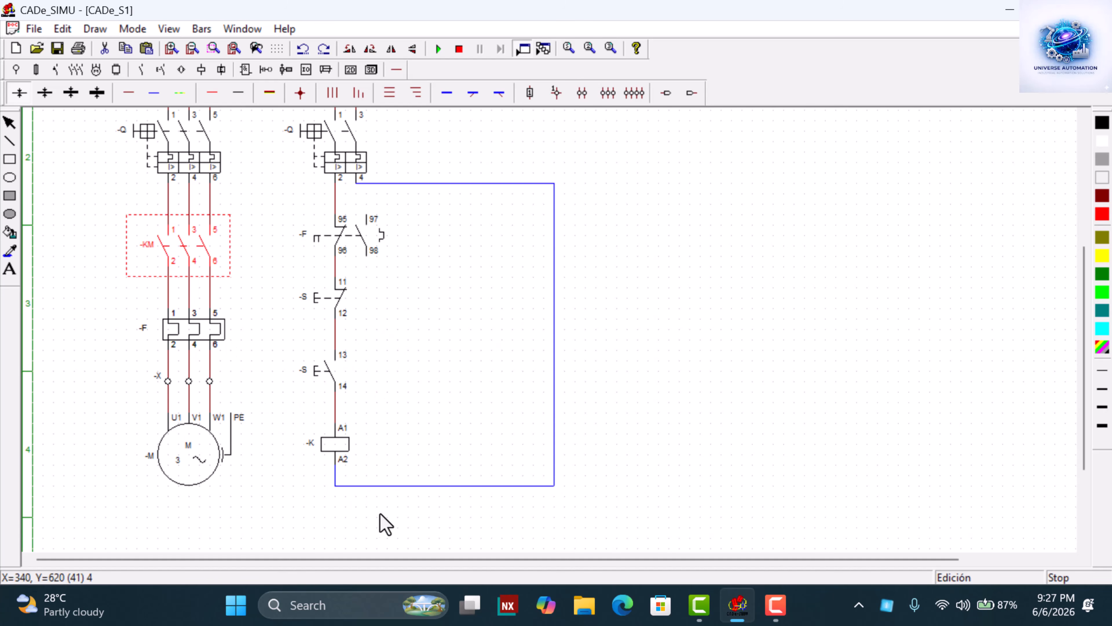
Rename the control circuit's coil to -KM
{"action": "double_click", "coordinate": [326, 445]}
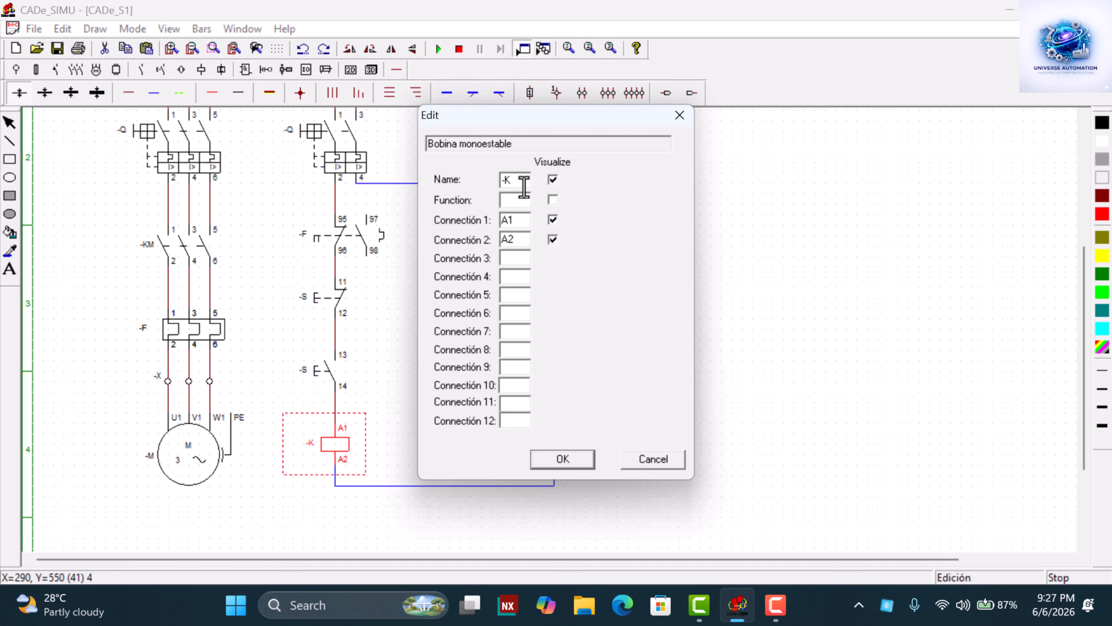
{"action": "left_click", "coordinate": [523, 177]}
{"action": "type", "text": "M"}
{"action": "left_click", "coordinate": [563, 459]}
Rename the three-pole power breaker to -Q1 and the two-pole control breaker to -Q2
{"action": "scroll", "coordinate": [218, 368], "scroll_direction": "up", "scroll_amount": 1}
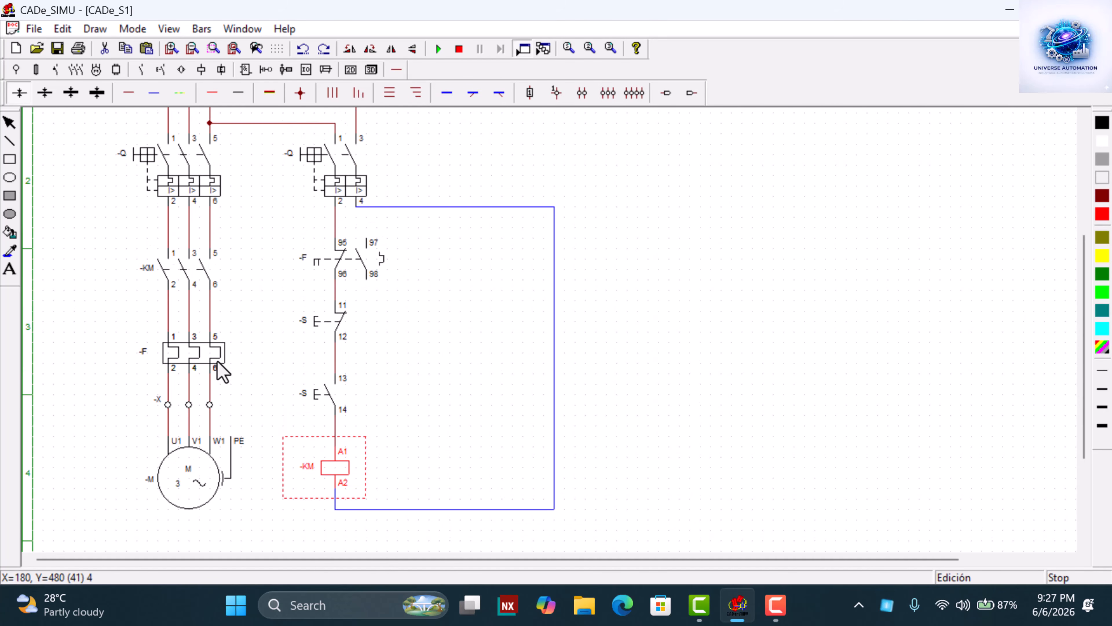
{"action": "scroll", "coordinate": [221, 371], "scroll_direction": "up", "scroll_amount": 3}
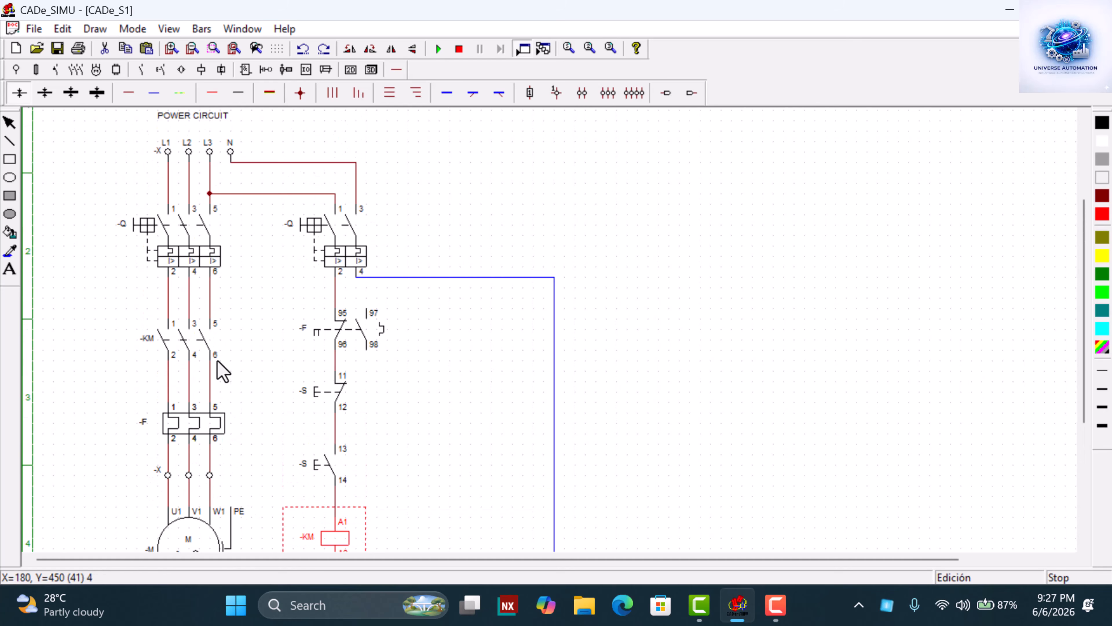
{"action": "double_click", "coordinate": [163, 255]}
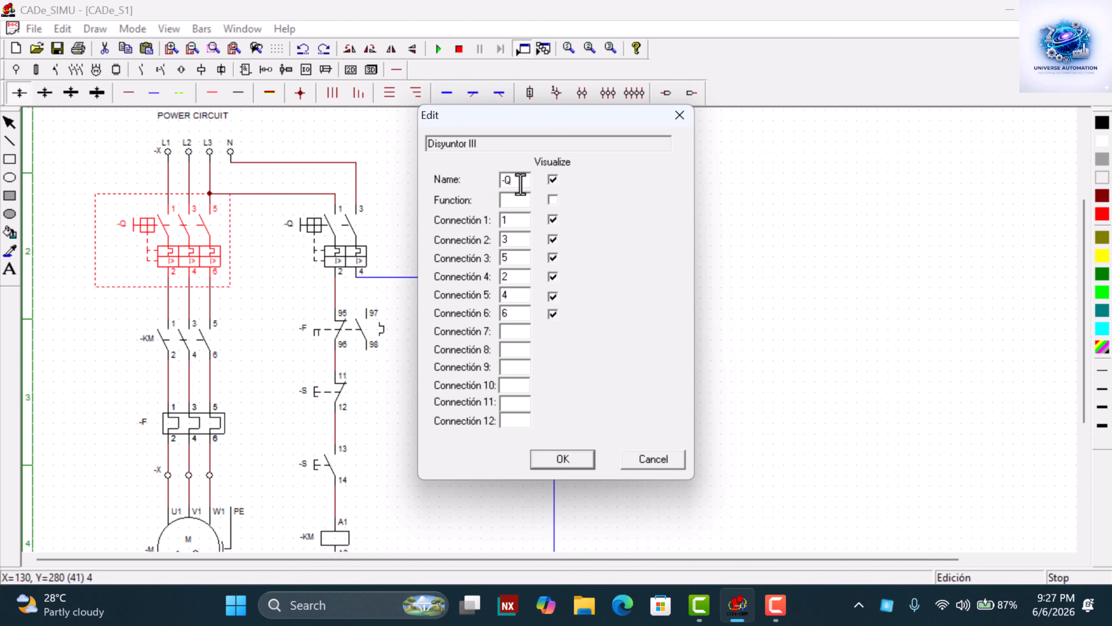
{"action": "type", "text": "1"}
{"action": "left_click", "coordinate": [587, 461]}
{"action": "double_click", "coordinate": [342, 231]}
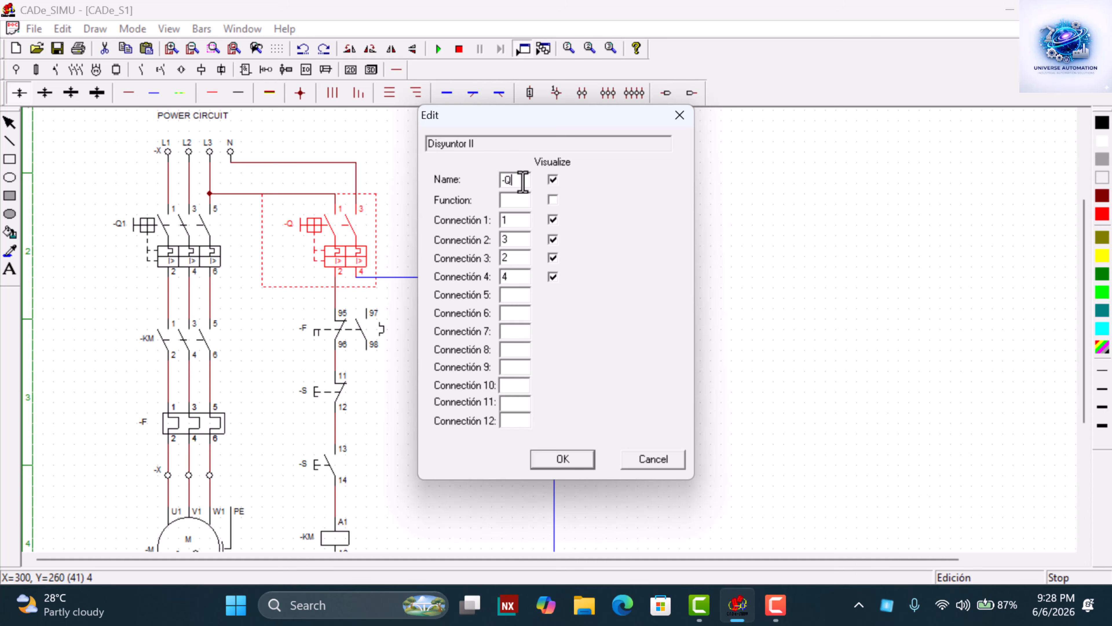
{"action": "type", "text": "1"}
{"action": "key", "text": "BackSpace"}
{"action": "type", "text": "2"}
{"action": "left_click", "coordinate": [571, 462]}
Rename the NC push button to -S1 and the NO push button to -S2
{"action": "scroll", "coordinate": [566, 373], "scroll_direction": "down", "scroll_amount": 1}
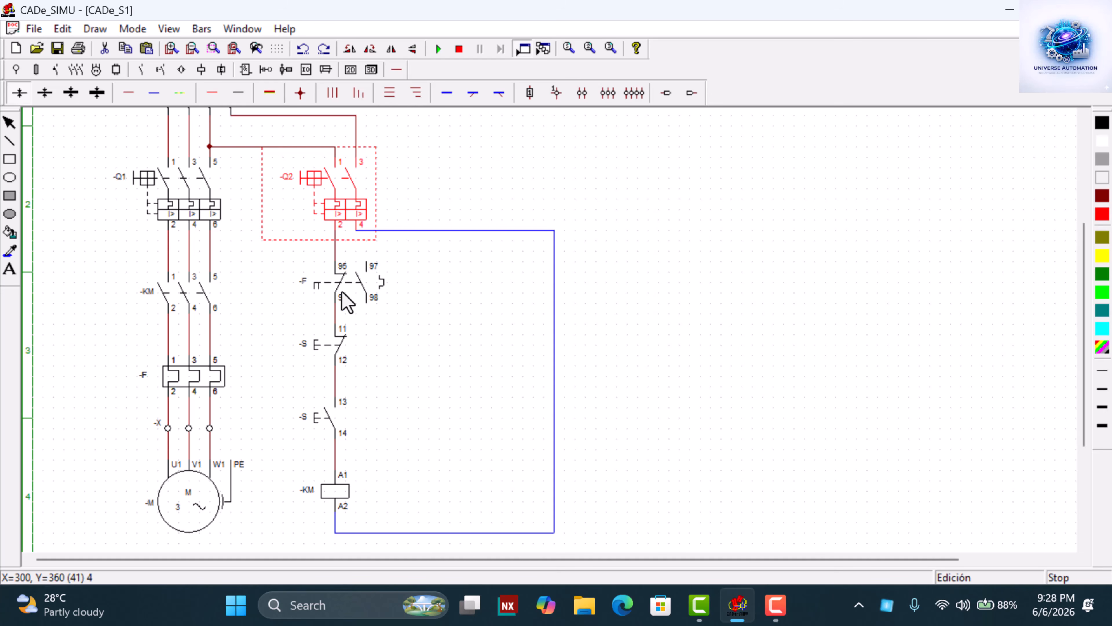
{"action": "double_click", "coordinate": [340, 350]}
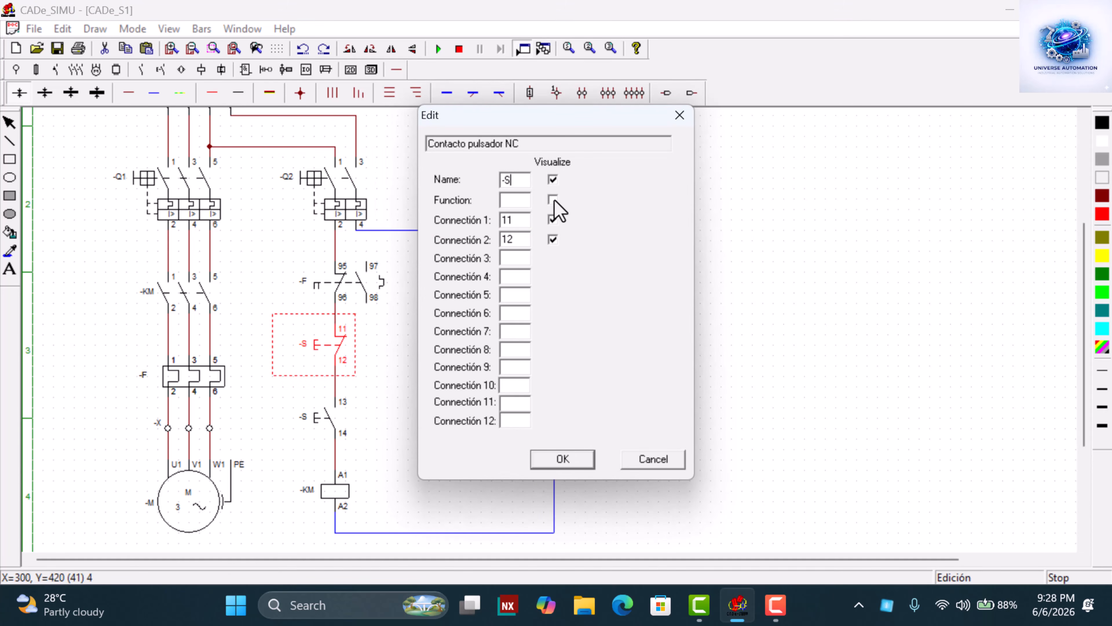
{"action": "type", "text": "1"}
{"action": "left_click", "coordinate": [553, 455]}
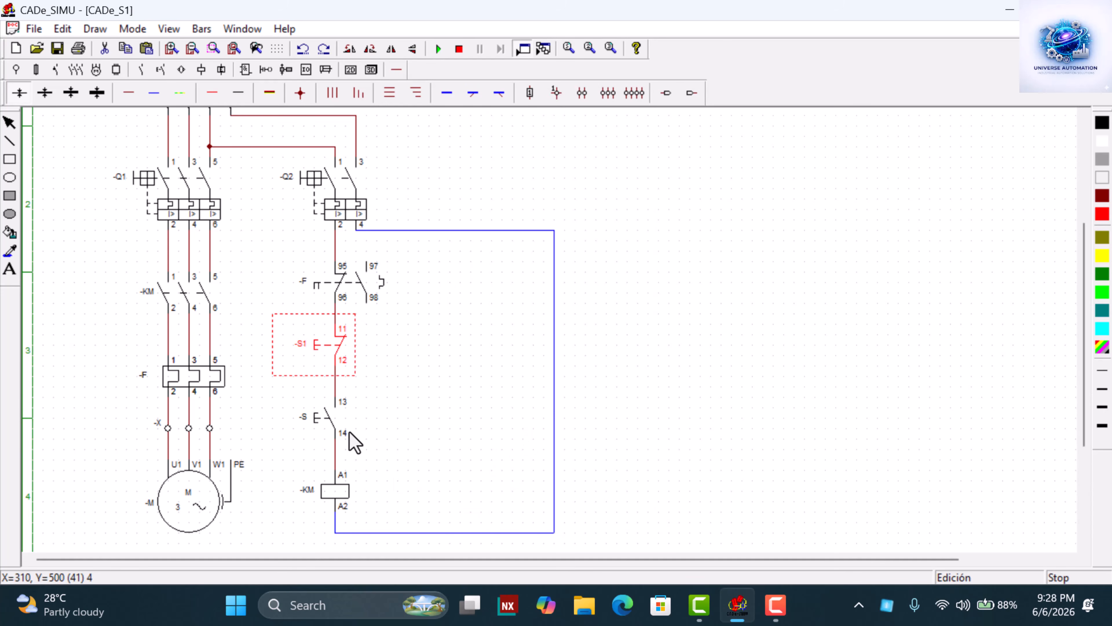
{"action": "double_click", "coordinate": [334, 426]}
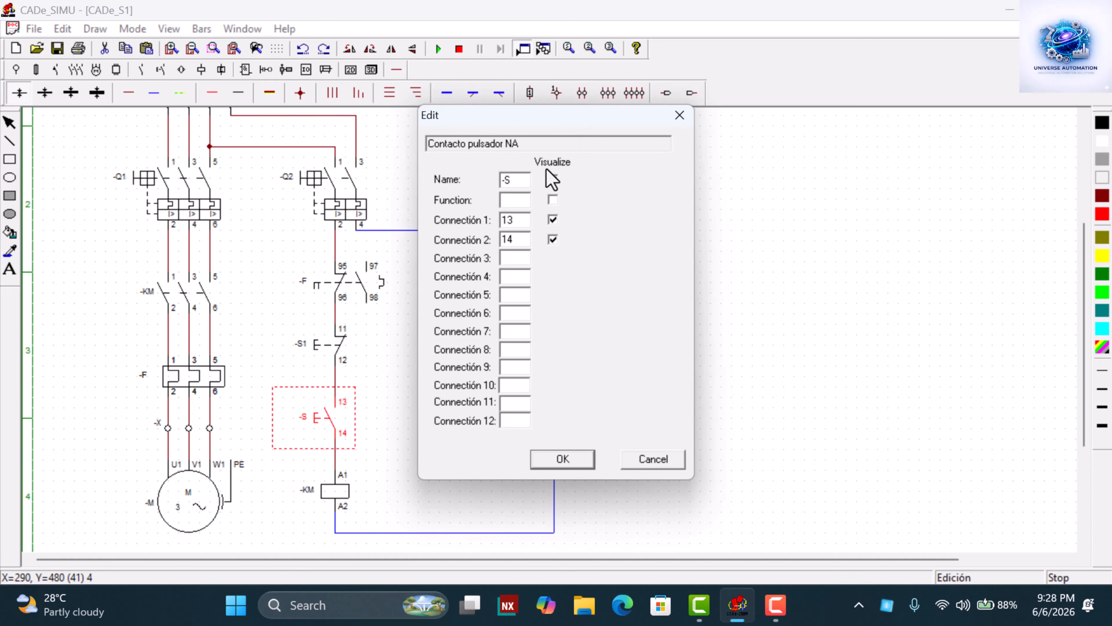
{"action": "type", "text": "2"}
{"action": "left_click", "coordinate": [569, 459]}
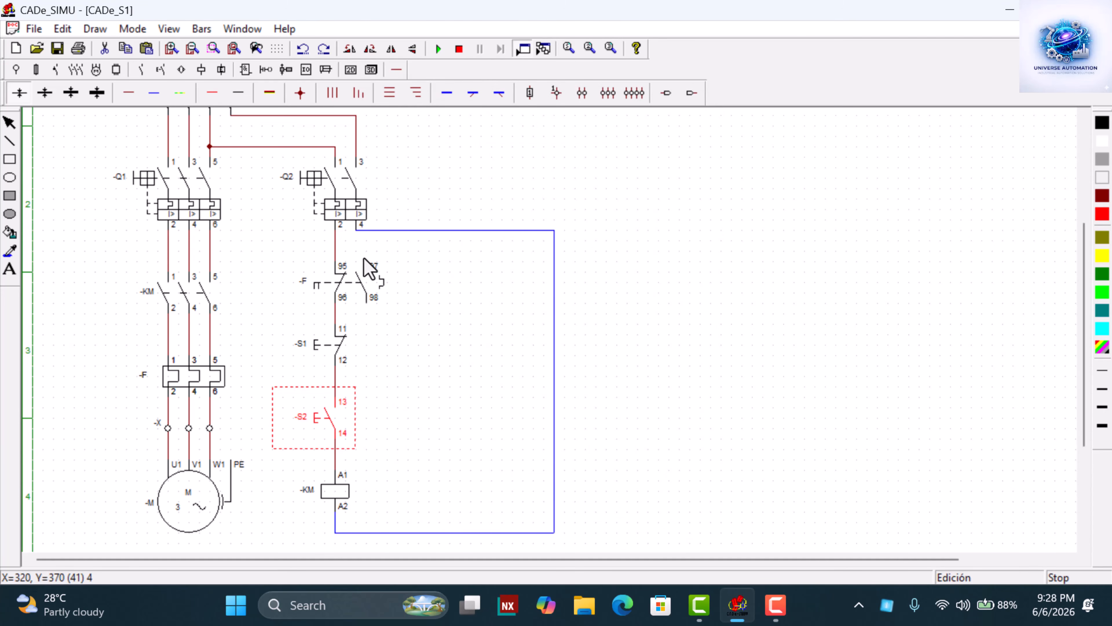
Start the simulation with the whole circuit in view and close breaker -Q2
{"action": "scroll", "coordinate": [438, 136], "scroll_direction": "up", "scroll_amount": 1}
{"action": "scroll", "coordinate": [442, 143], "scroll_direction": "down", "scroll_amount": 1}
{"action": "left_click", "coordinate": [193, 48]}
{"action": "scroll", "coordinate": [311, 147], "scroll_direction": "up", "scroll_amount": 1}
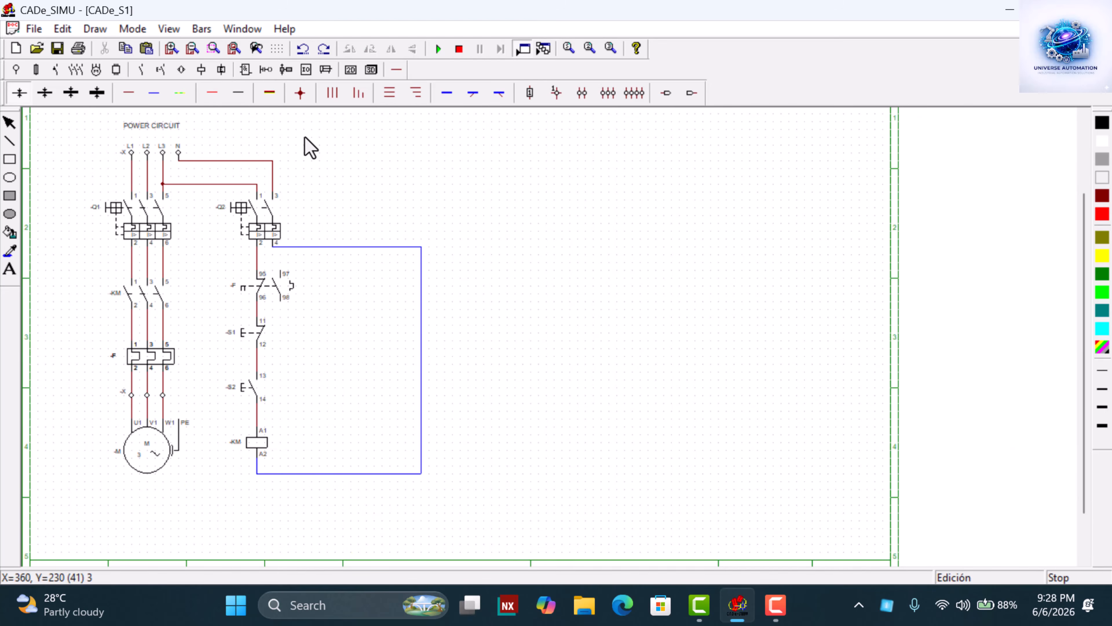
{"action": "scroll", "coordinate": [311, 147], "scroll_direction": "up", "scroll_amount": 1}
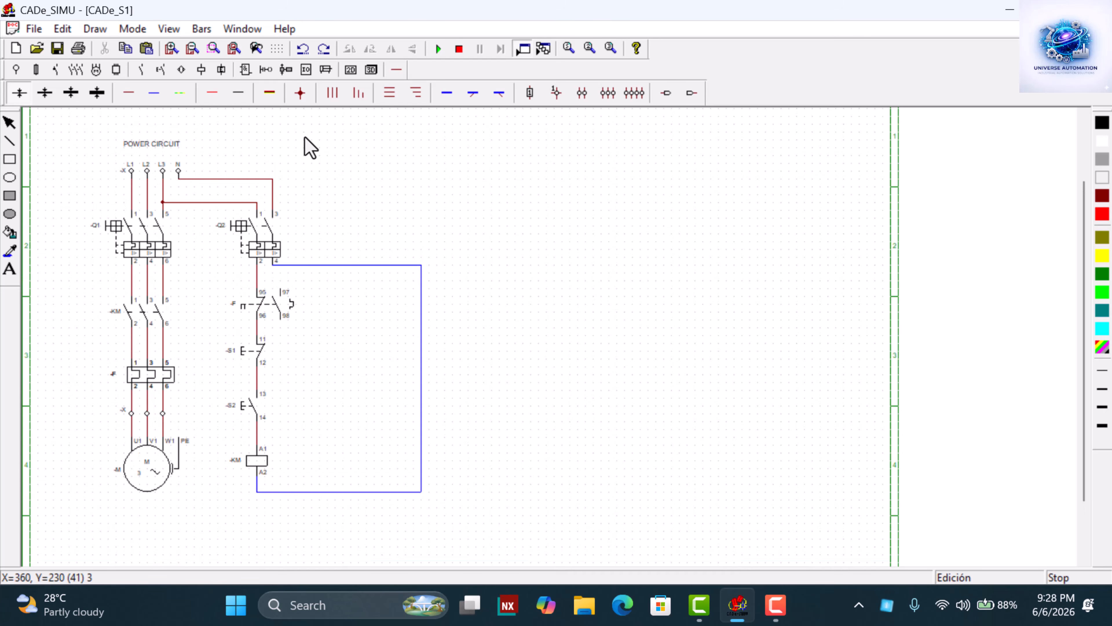
{"action": "left_click", "coordinate": [439, 49]}
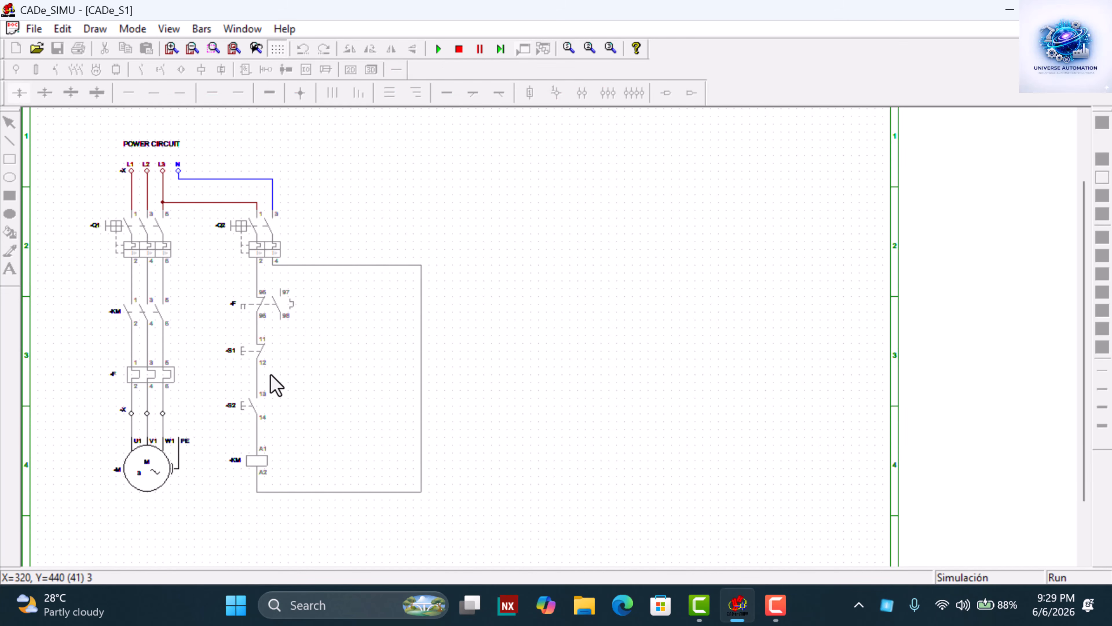
{"action": "left_click", "coordinate": [262, 230]}
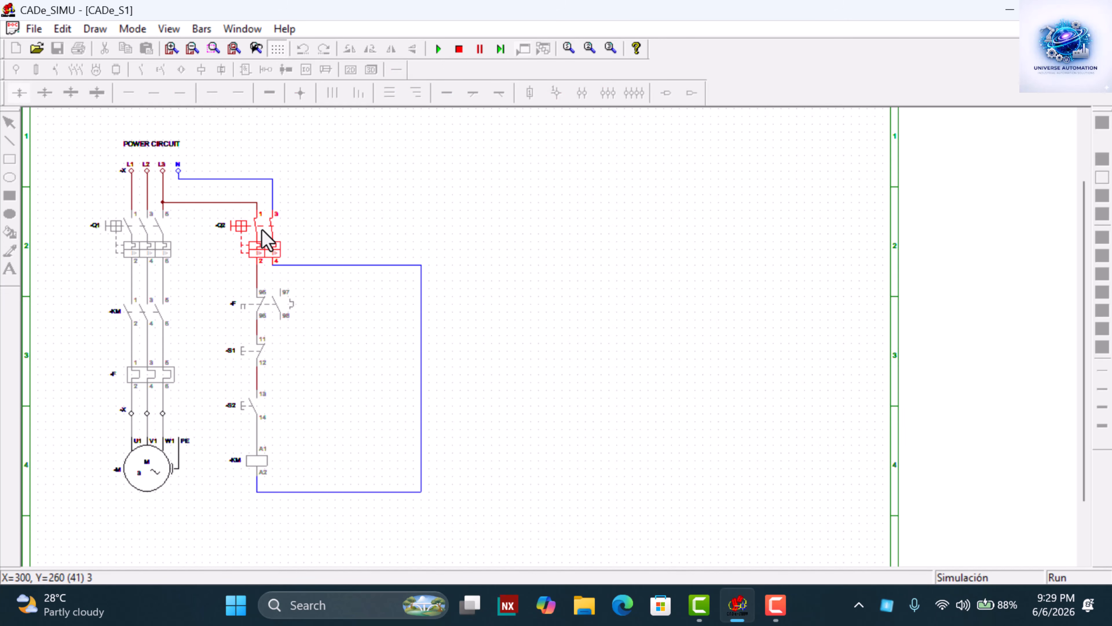
Operate push button -S2 repeatedly to test how coil -KM responds, and stop the simulation
{"action": "left_click", "coordinate": [254, 407]}
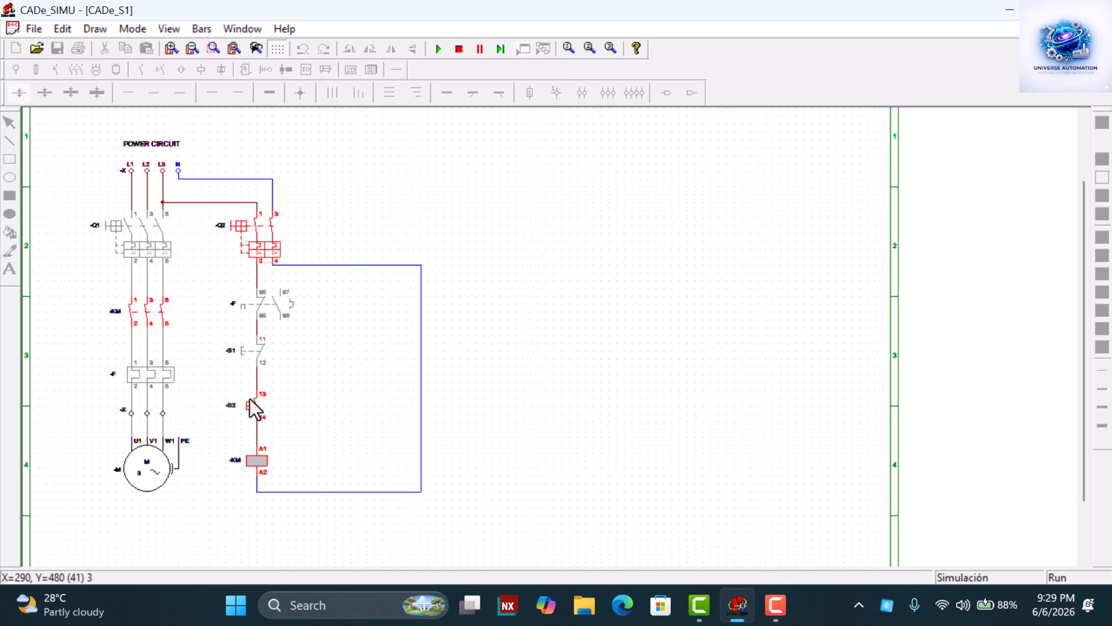
{"action": "left_click", "coordinate": [255, 410]}
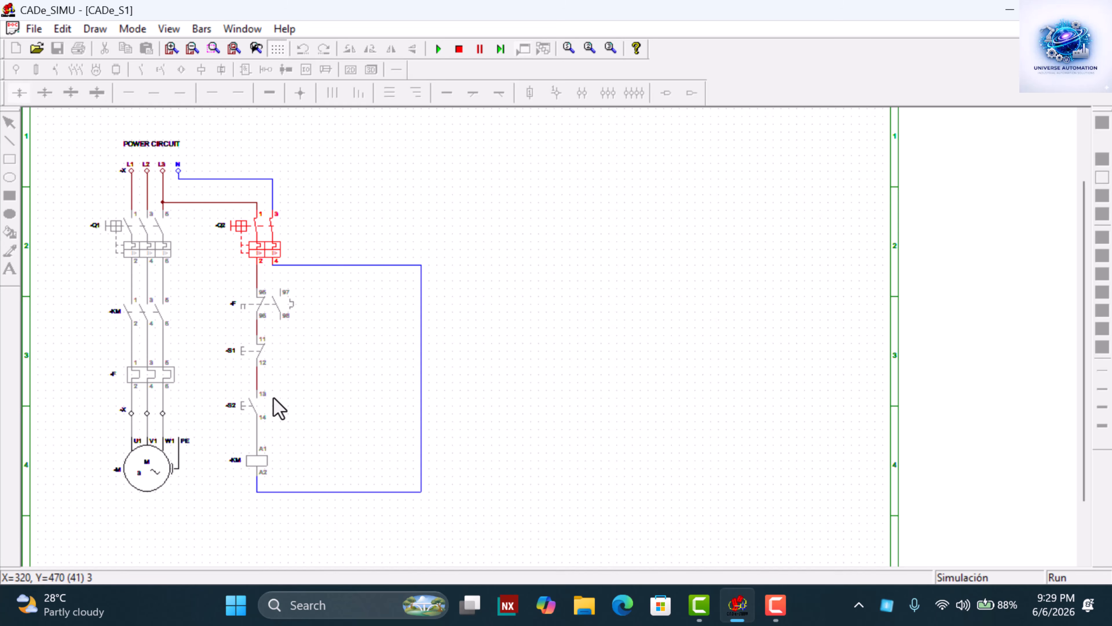
{"action": "left_click", "coordinate": [246, 406]}
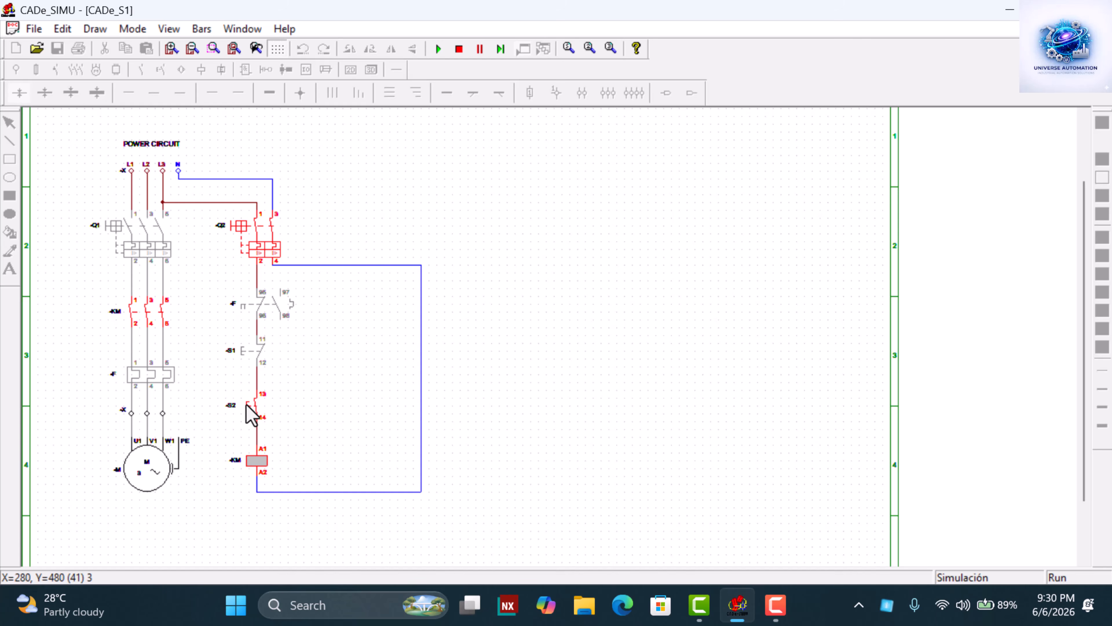
{"action": "left_click", "coordinate": [246, 404]}
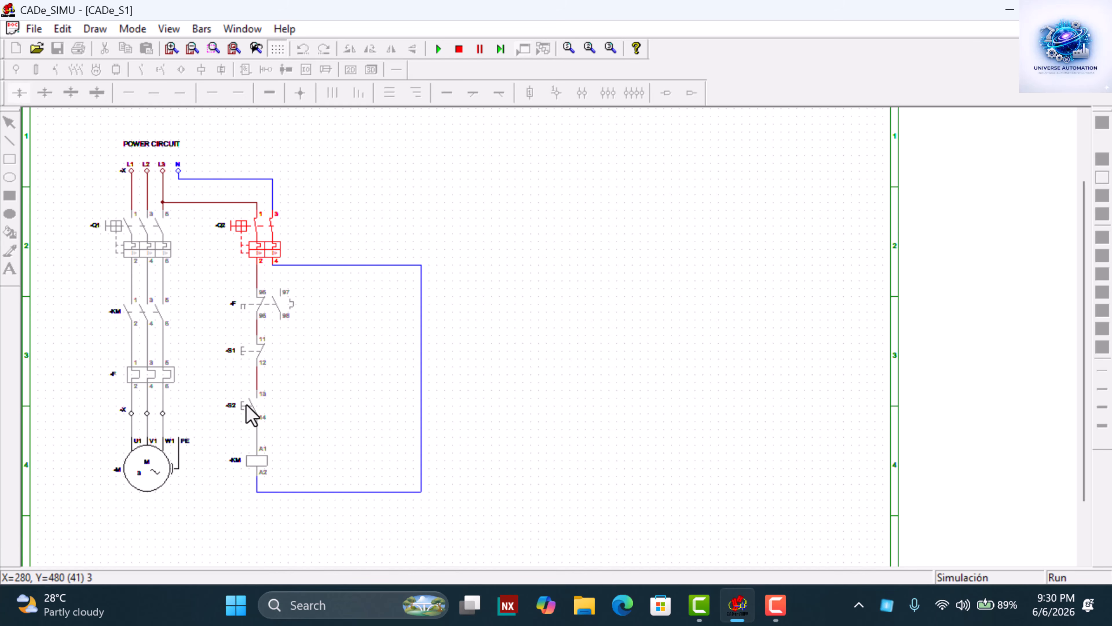
{"action": "left_click", "coordinate": [460, 48]}
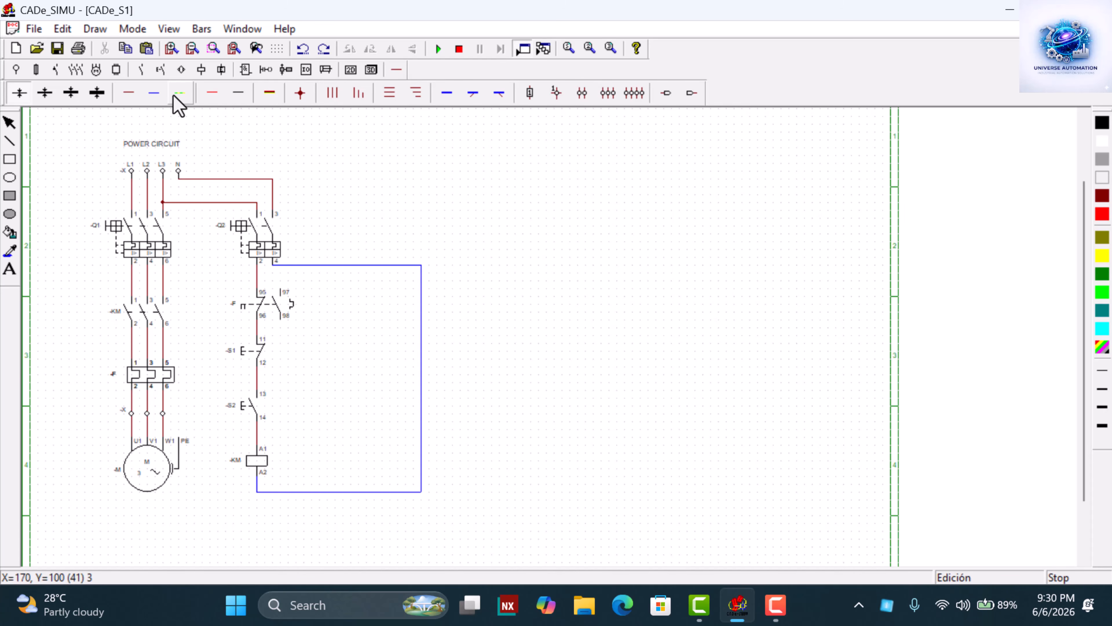
Place an NO auxiliary contact (13-14) beside push button -S2 and name it -KM
{"action": "left_click", "coordinate": [142, 70]}
{"action": "left_click", "coordinate": [16, 92]}
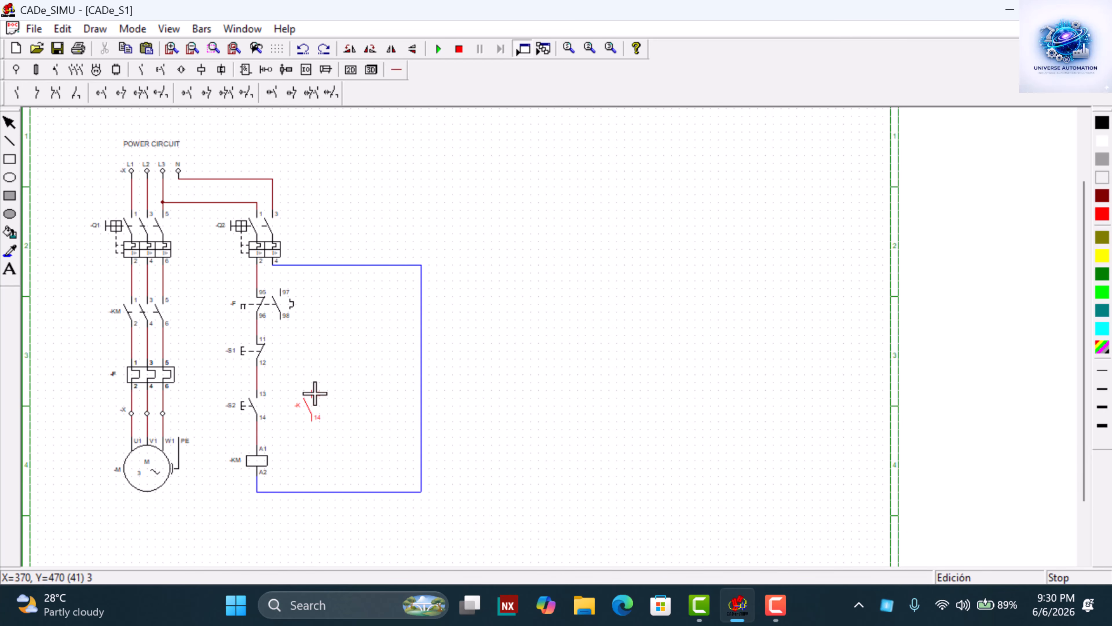
{"action": "left_click", "coordinate": [310, 393]}
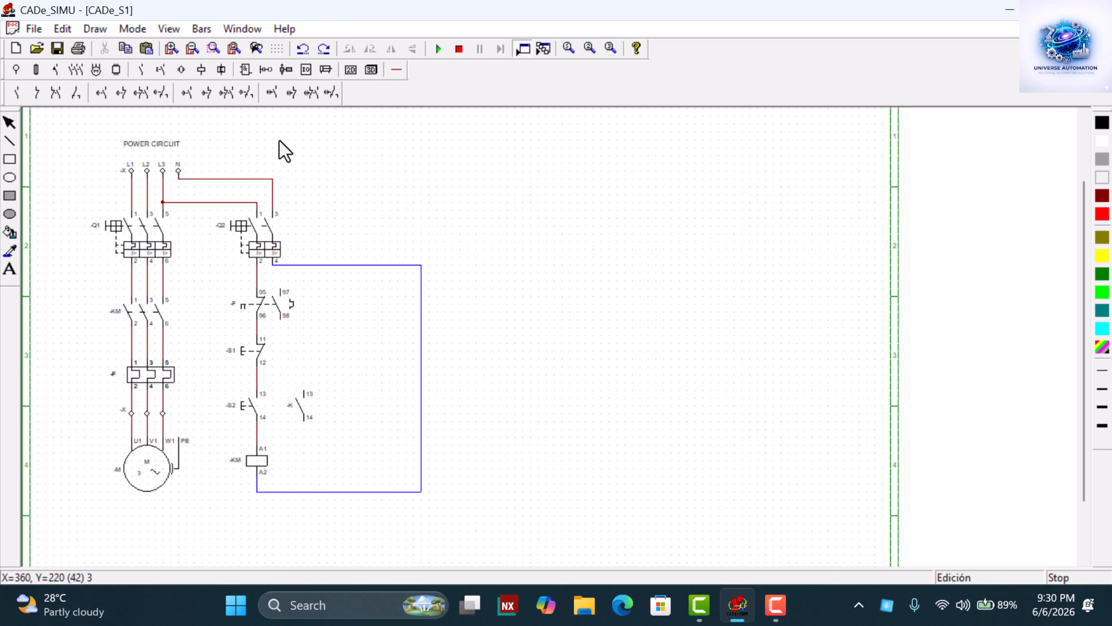
{"action": "left_click", "coordinate": [170, 50]}
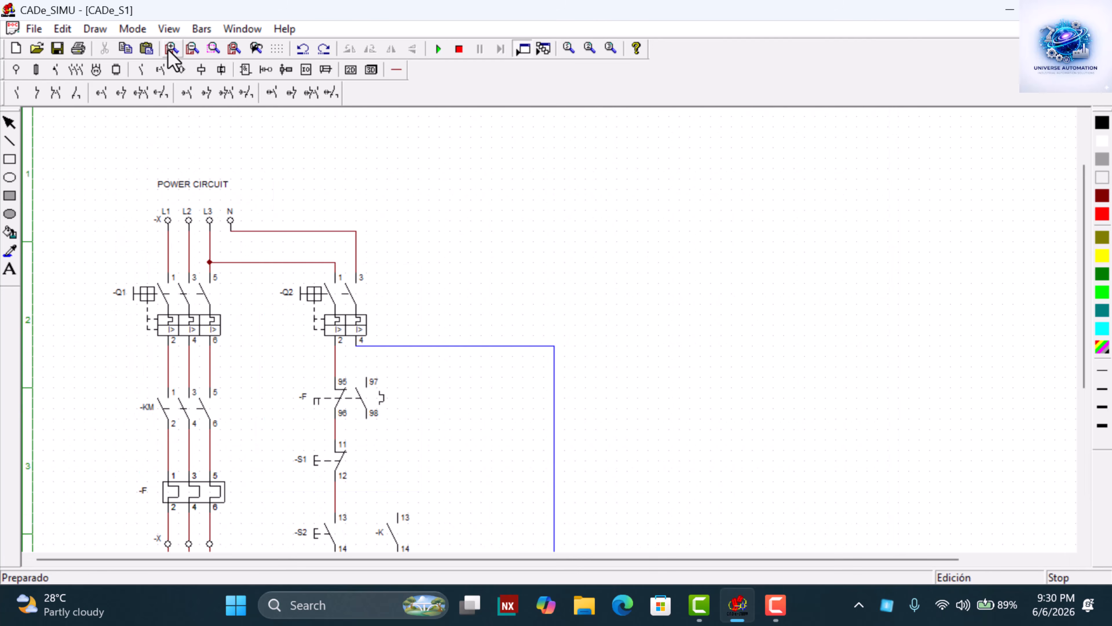
{"action": "scroll", "coordinate": [367, 293], "scroll_direction": "down", "scroll_amount": 5}
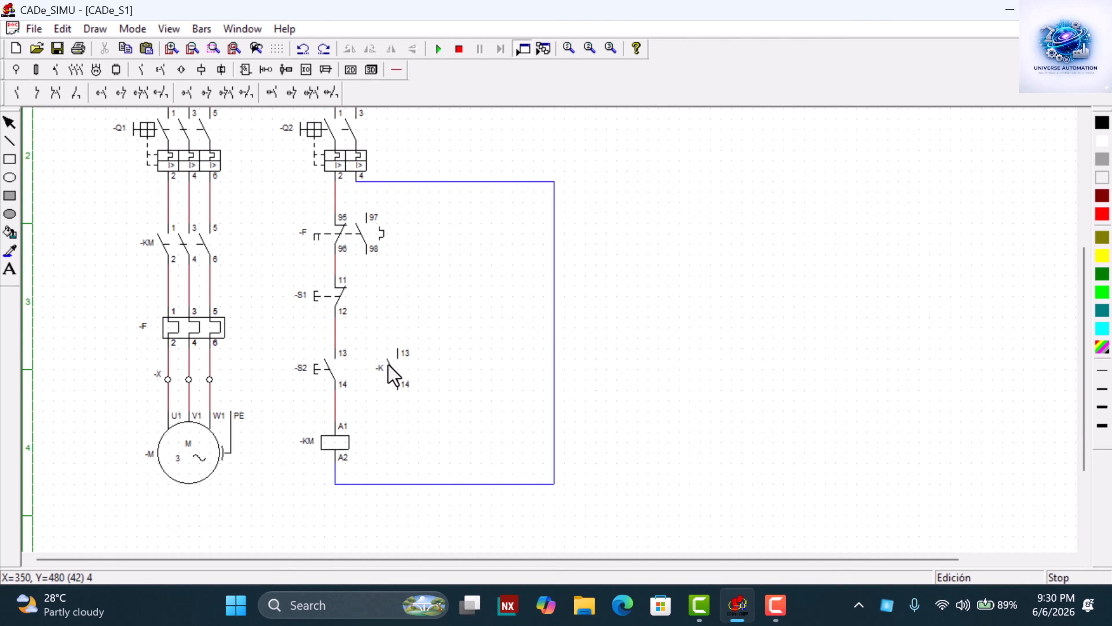
{"action": "double_click", "coordinate": [394, 361]}
{"action": "left_click", "coordinate": [524, 227]}
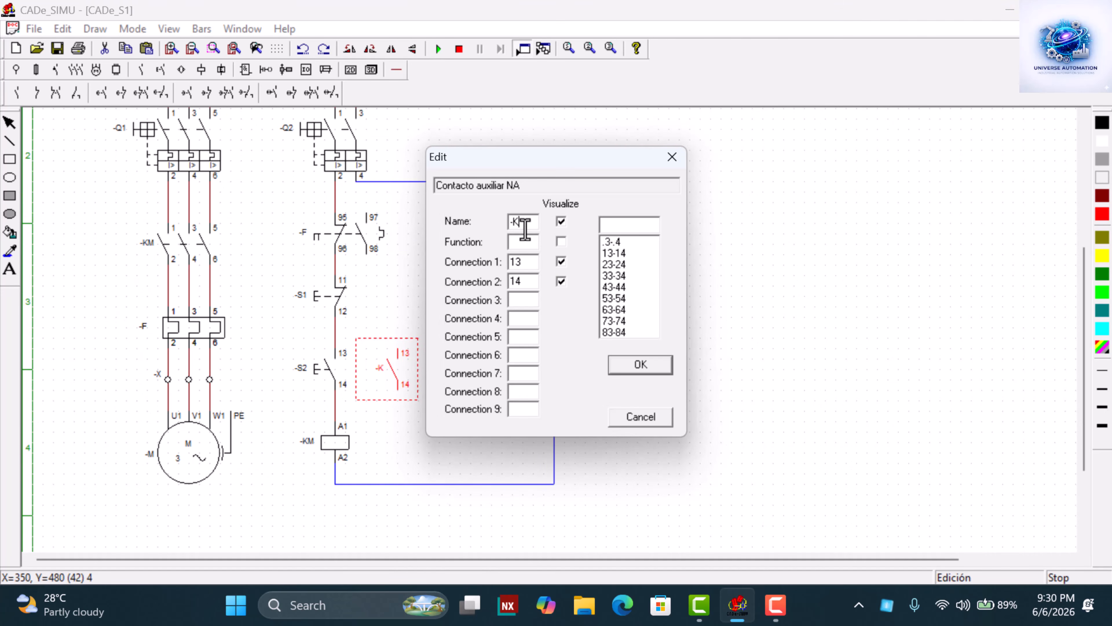
{"action": "type", "text": "M"}
{"action": "left_click", "coordinate": [657, 366]}
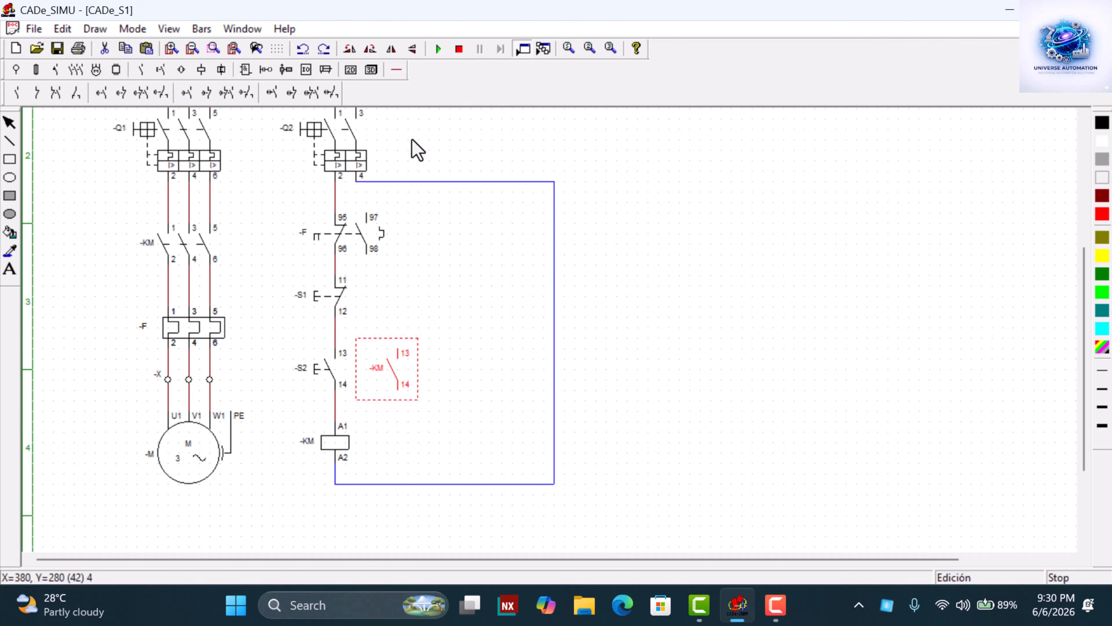
Wire the -KM auxiliary contact in parallel with -S2, joining its terminals 13 and 14 to the wires above and below the button
{"action": "left_click", "coordinate": [395, 70]}
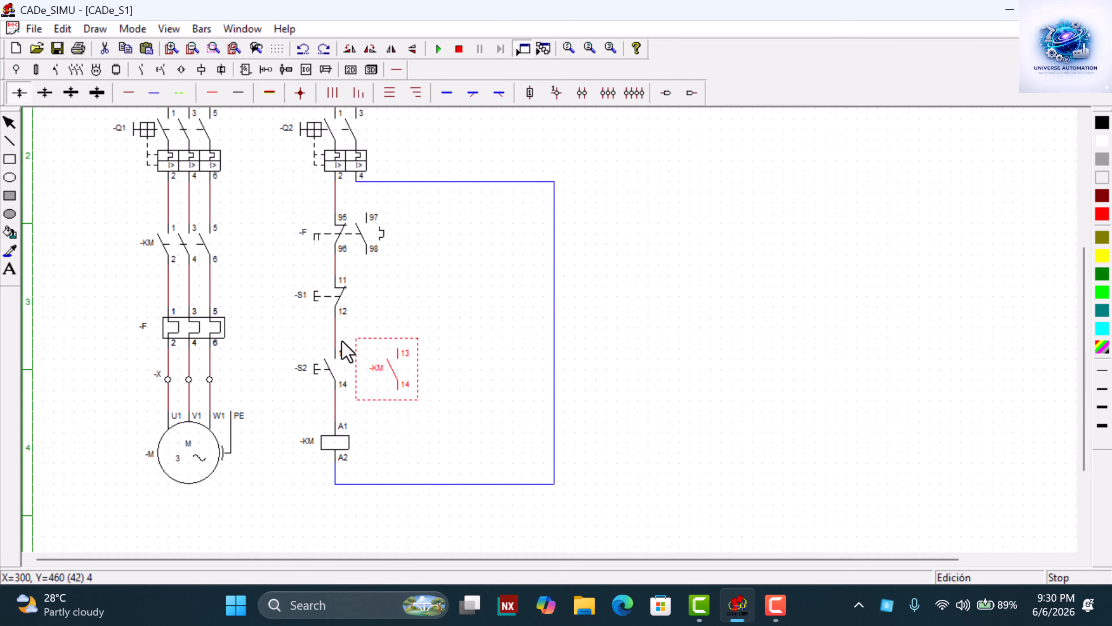
{"action": "left_click", "coordinate": [130, 93]}
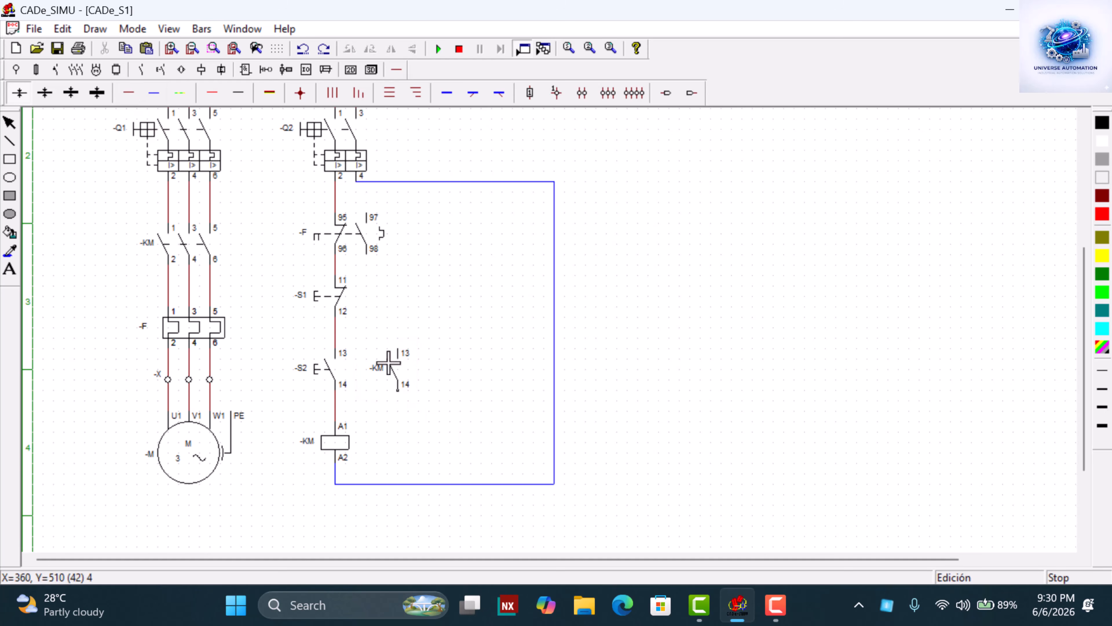
{"action": "left_click", "coordinate": [340, 338]}
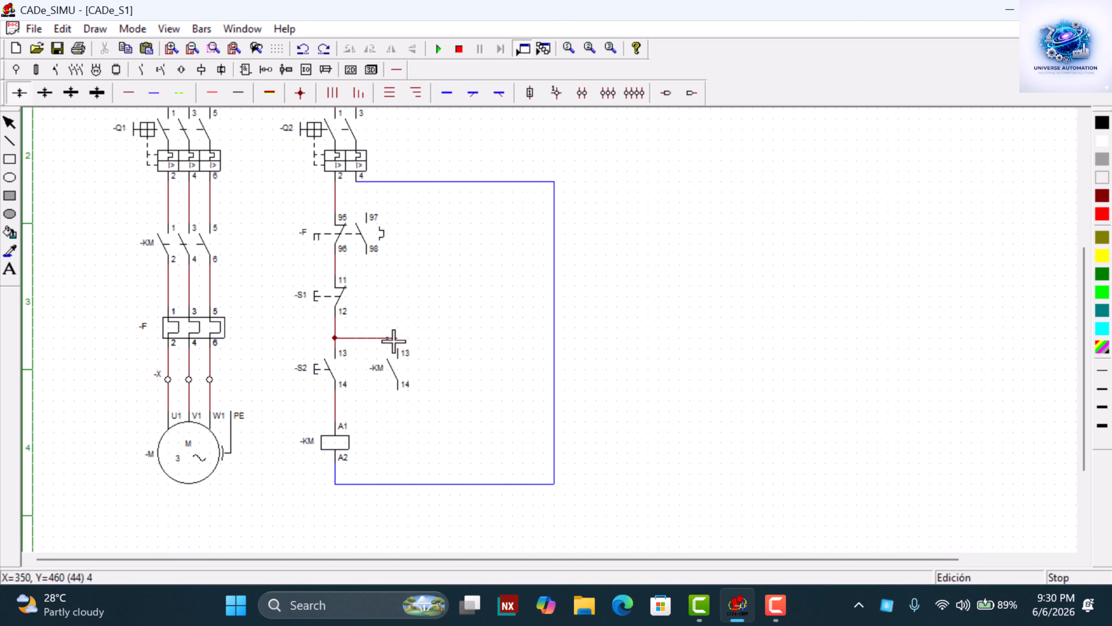
{"action": "left_click", "coordinate": [400, 349]}
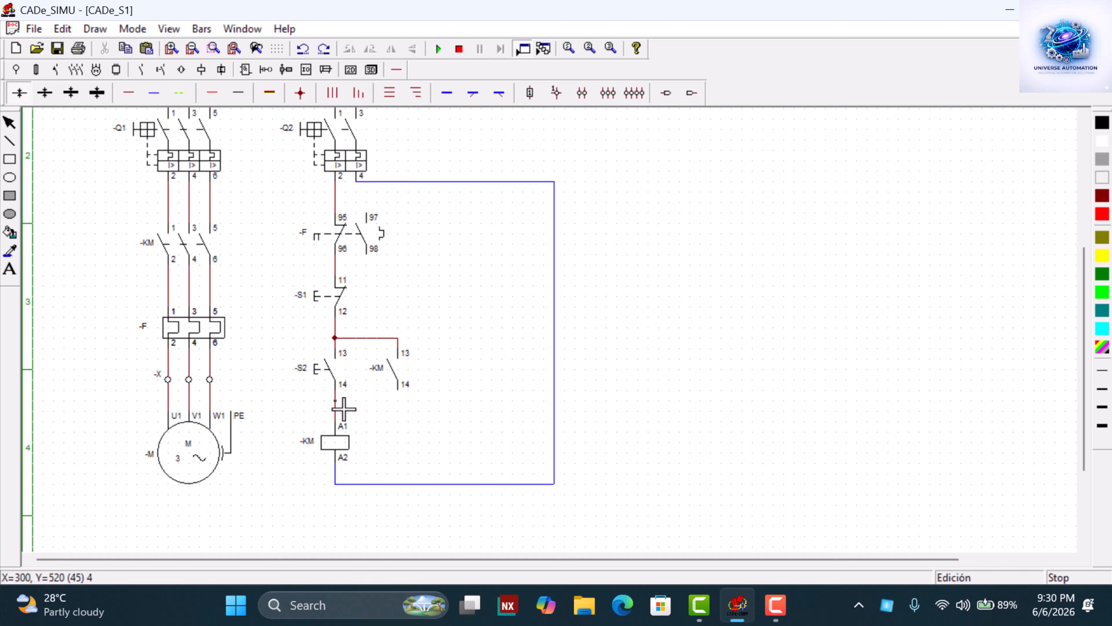
{"action": "left_click_drag", "start_coordinate": [335, 400], "coordinate": [393, 392]}
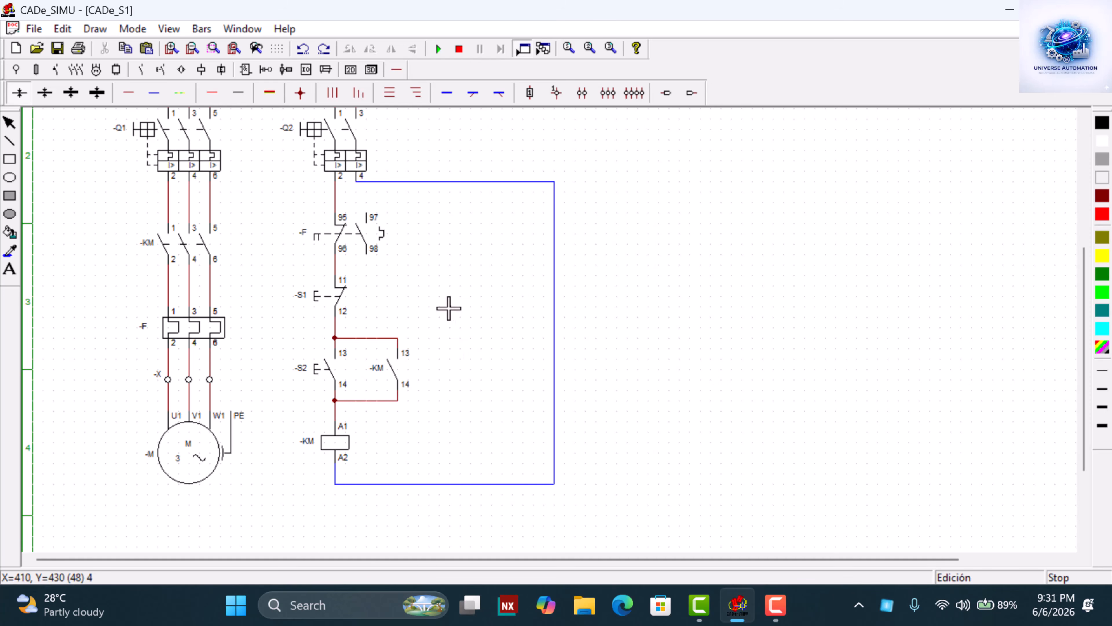
{"action": "scroll", "coordinate": [414, 209], "scroll_direction": "up", "scroll_amount": 1}
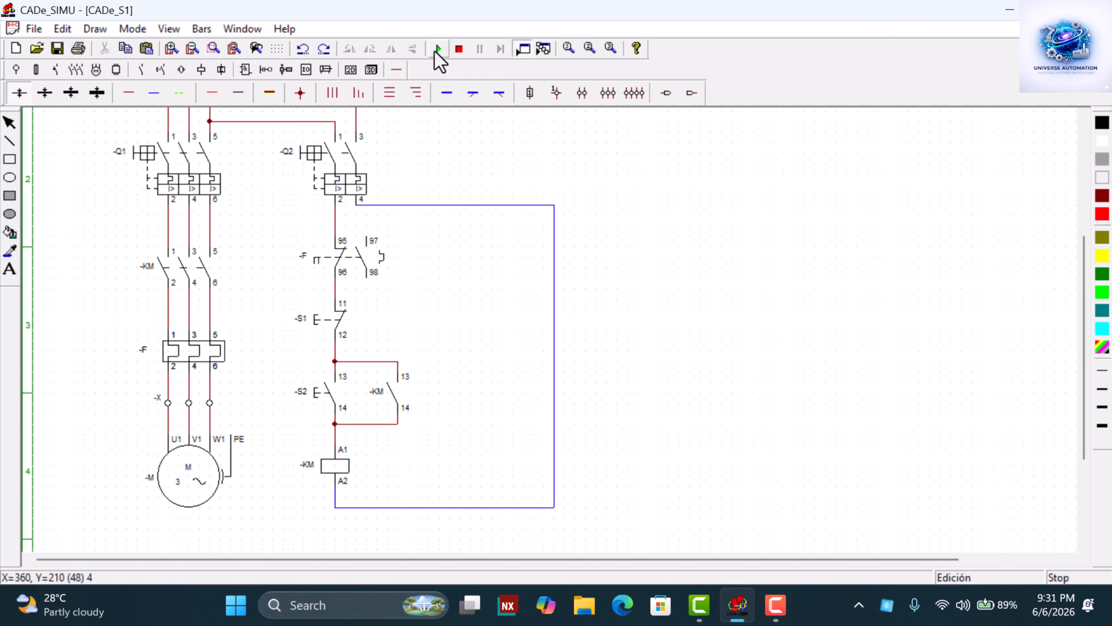
Start the simulation, close breaker -Q2 and operate push button -S2 to test the self-holding of coil -KM
{"action": "left_click", "coordinate": [437, 49]}
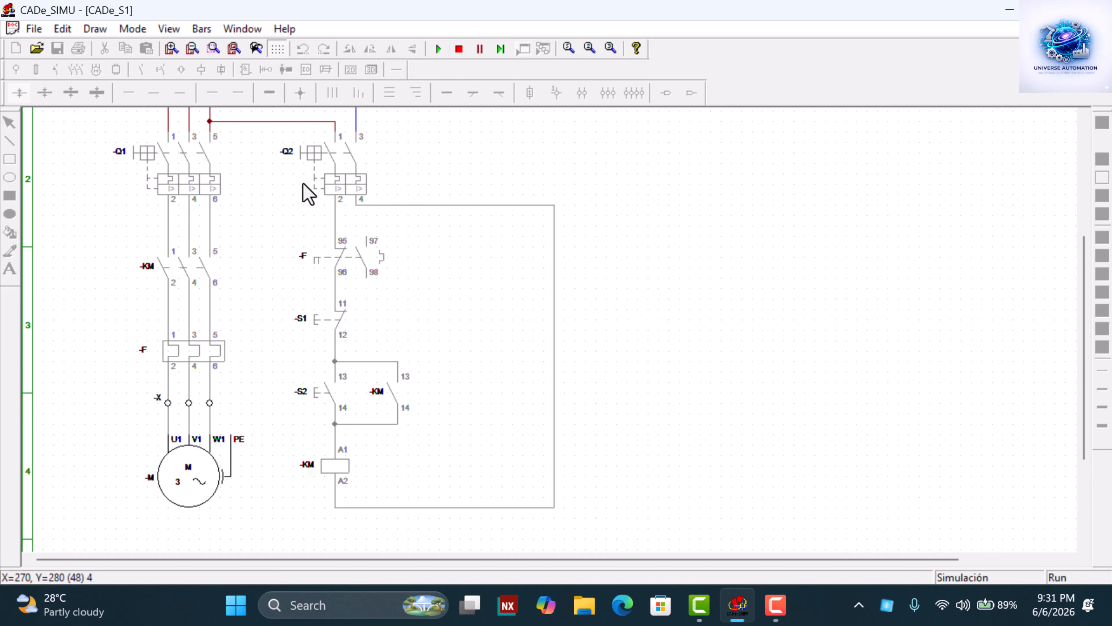
{"action": "left_click", "coordinate": [335, 163]}
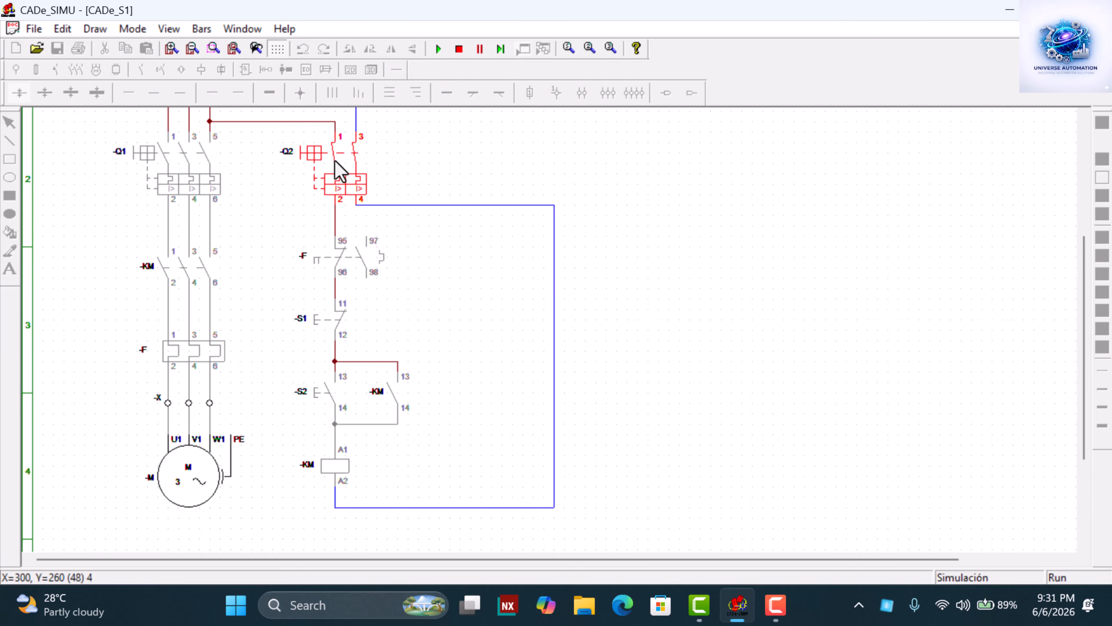
{"action": "left_click", "coordinate": [328, 392]}
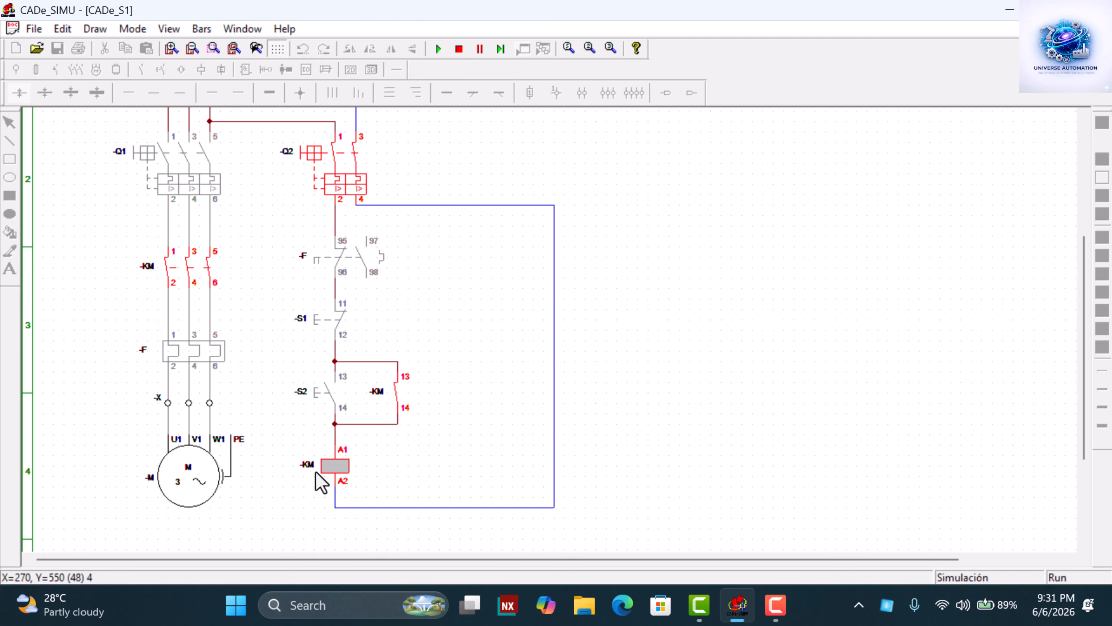
{"action": "scroll", "coordinate": [363, 464], "scroll_direction": "up", "scroll_amount": 1}
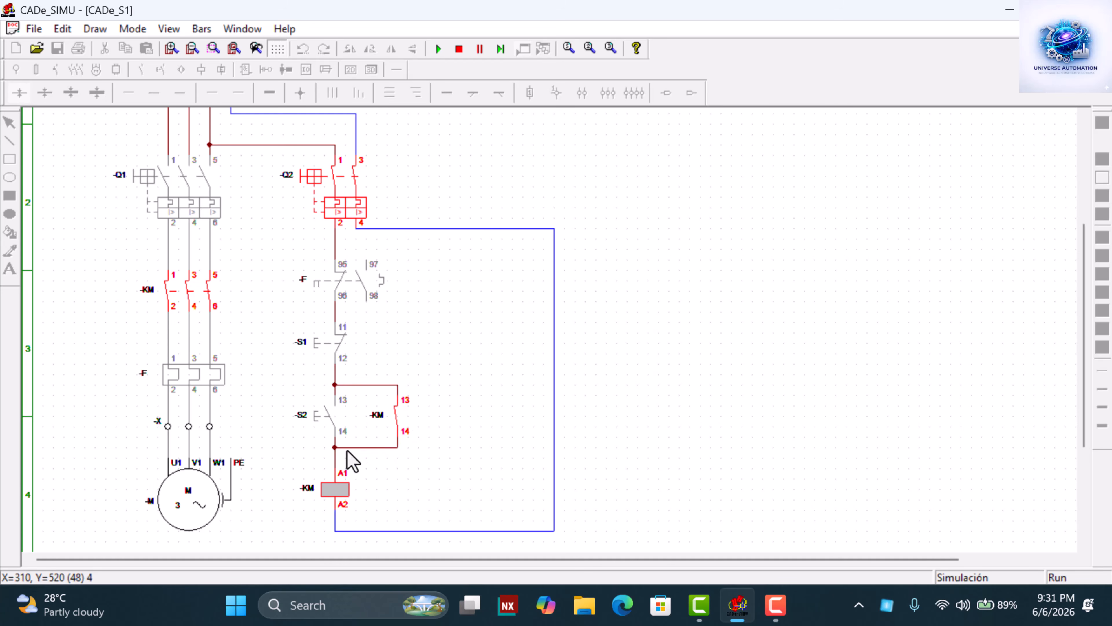
Operate stop button -S1 to test the release of coil -KM, and stop the simulation
{"action": "left_click", "coordinate": [334, 345]}
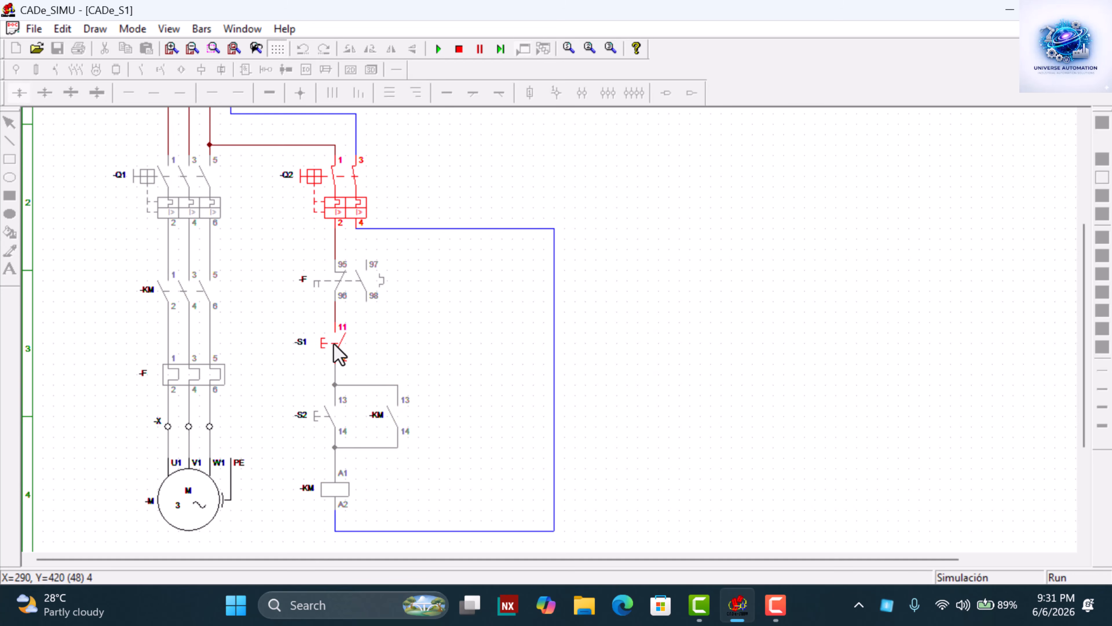
{"action": "scroll", "coordinate": [334, 344], "scroll_direction": "up", "scroll_amount": 2}
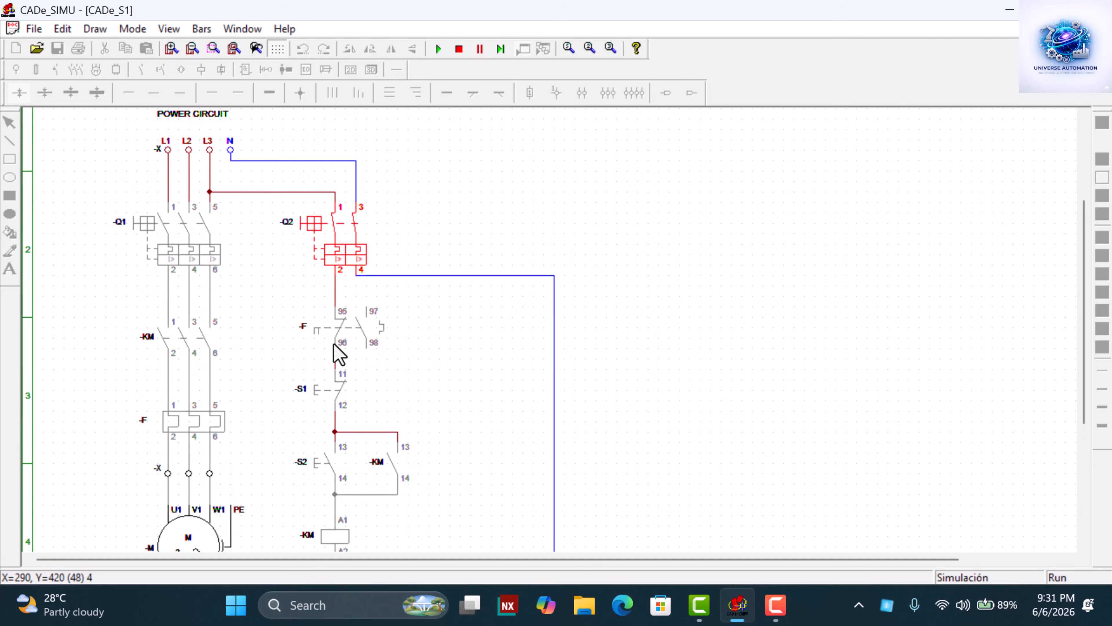
{"action": "scroll", "coordinate": [333, 345], "scroll_direction": "down", "scroll_amount": 1}
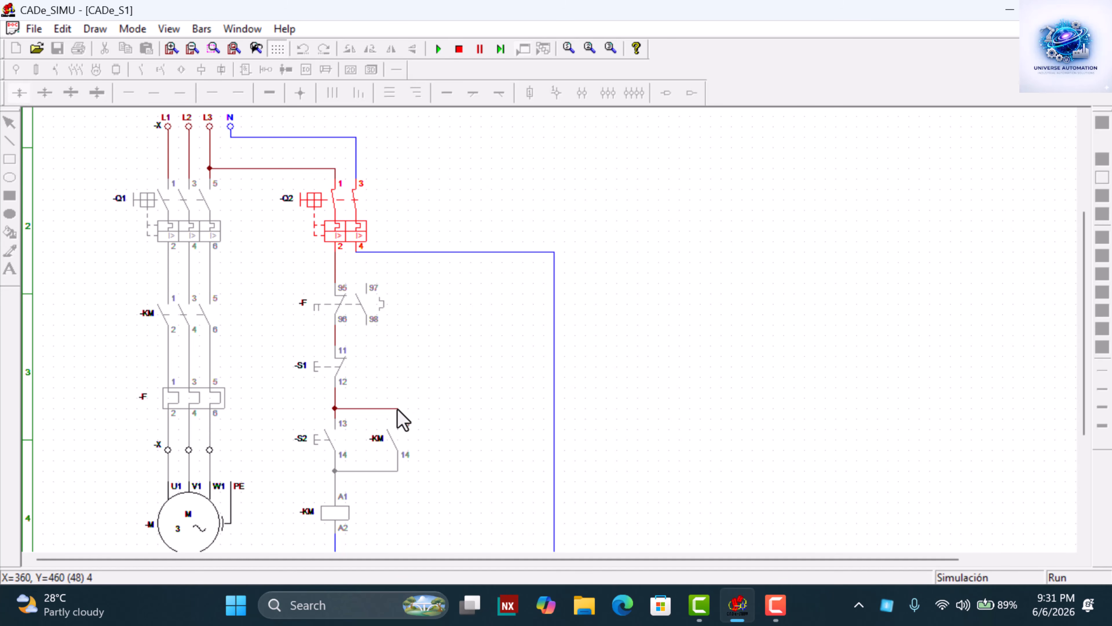
{"action": "scroll", "coordinate": [397, 410], "scroll_direction": "down", "scroll_amount": 1}
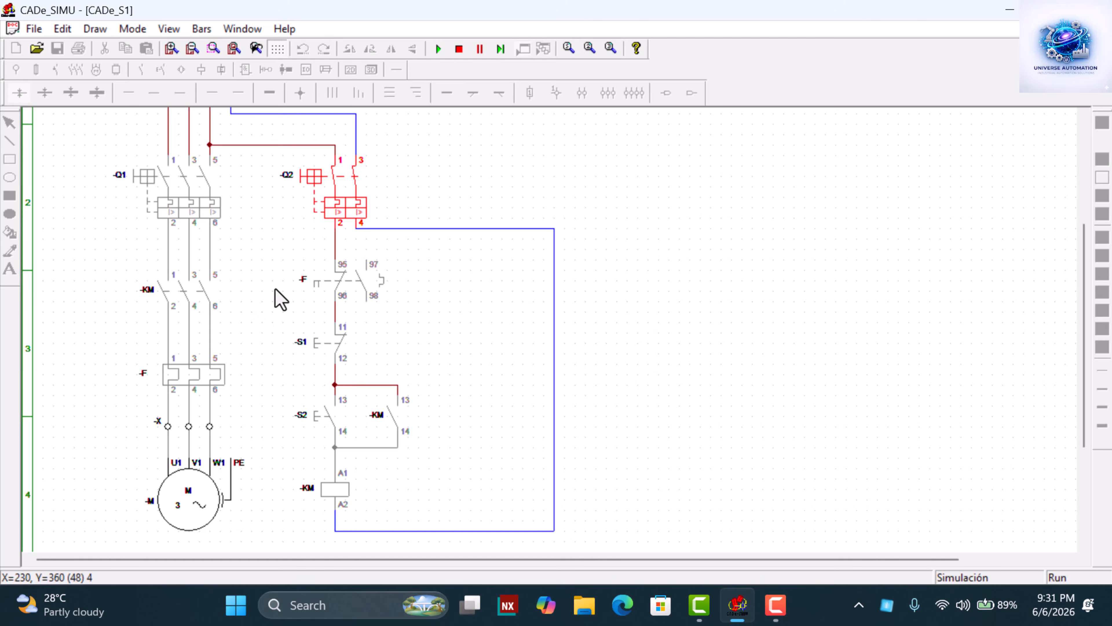
{"action": "scroll", "coordinate": [397, 355], "scroll_direction": "up", "scroll_amount": 1}
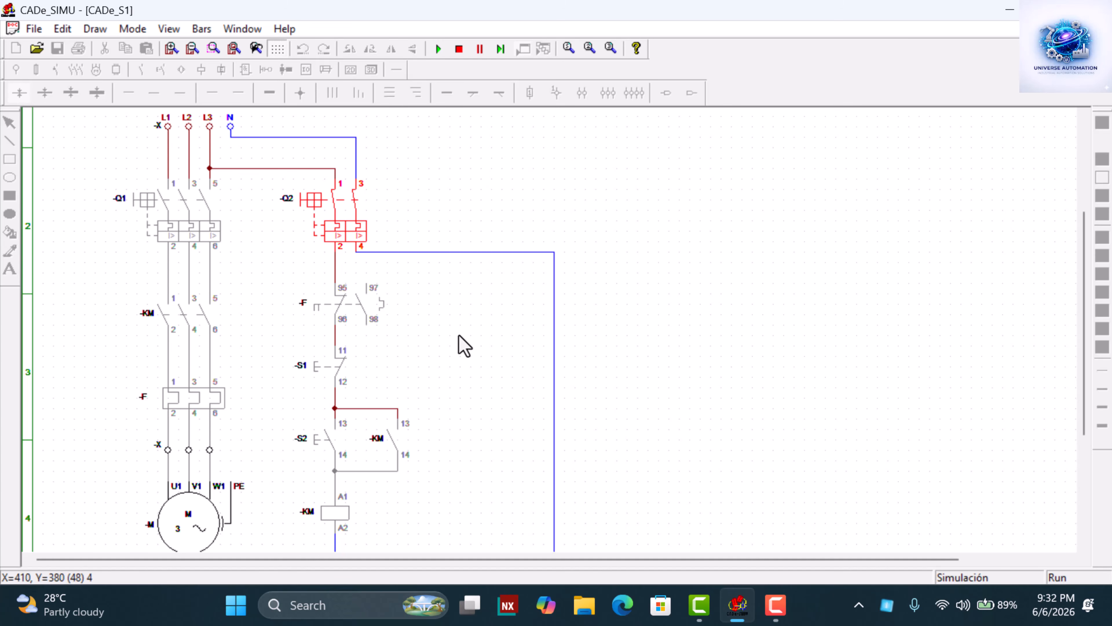
{"action": "scroll", "coordinate": [439, 397], "scroll_direction": "down", "scroll_amount": 1}
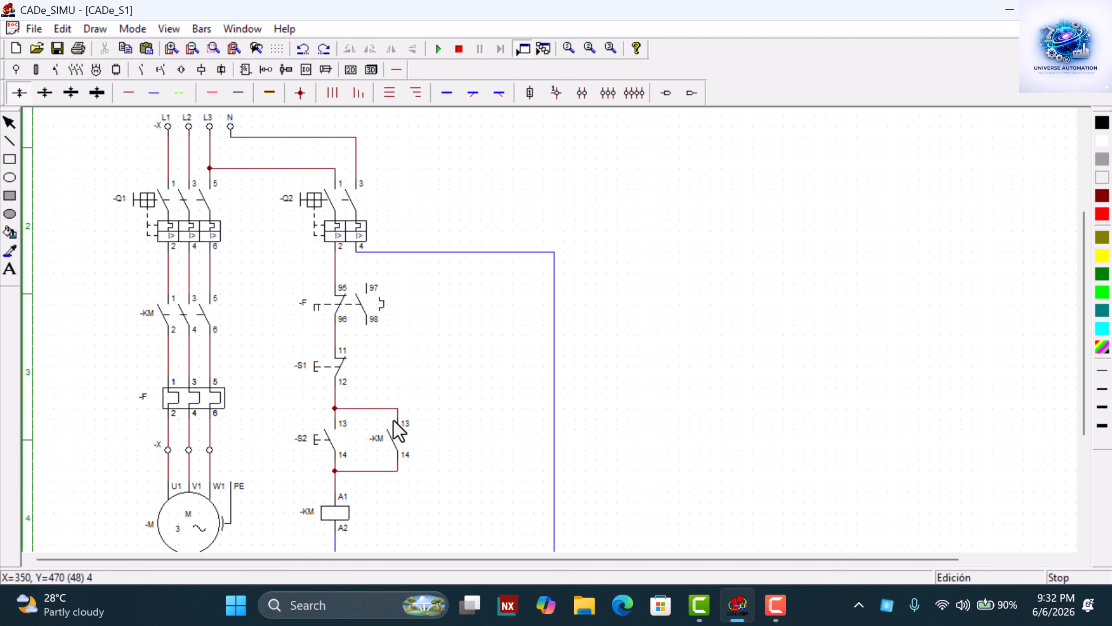
Place three pilot signal lamps in a row beside the -KM coil, inside the blue neutral loop
{"action": "scroll", "coordinate": [392, 420], "scroll_direction": "down", "scroll_amount": 1}
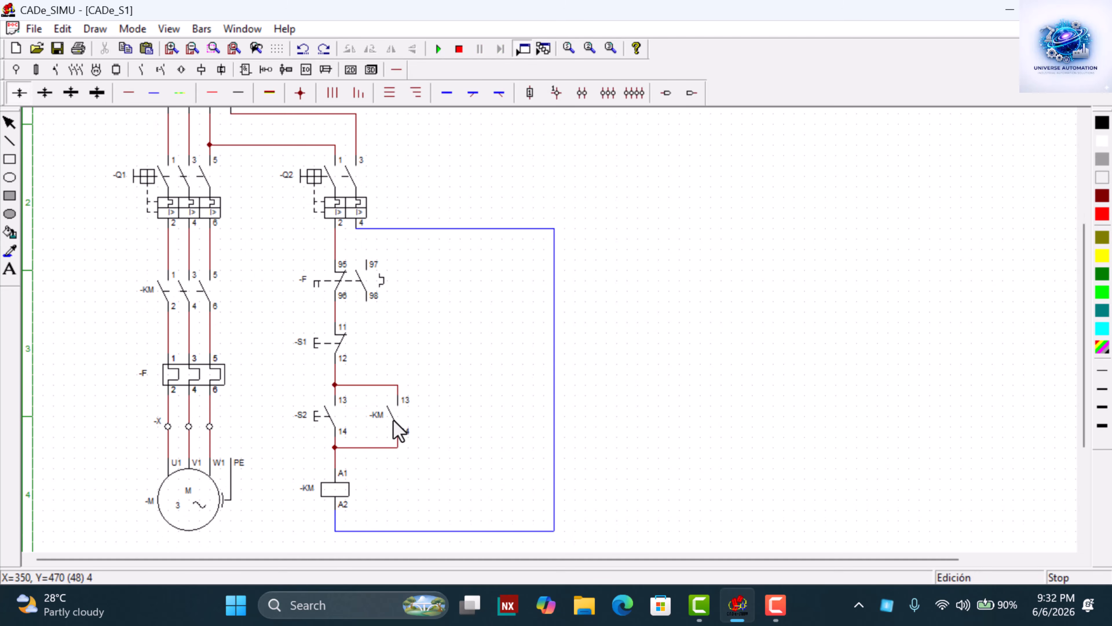
{"action": "left_click", "coordinate": [202, 75]}
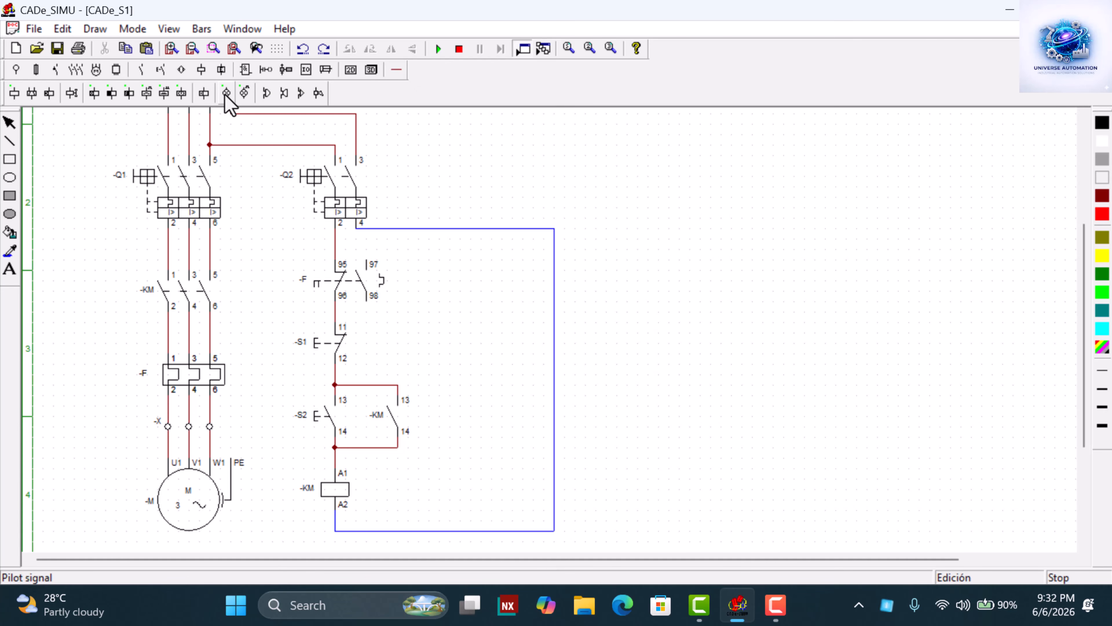
{"action": "left_click", "coordinate": [226, 93]}
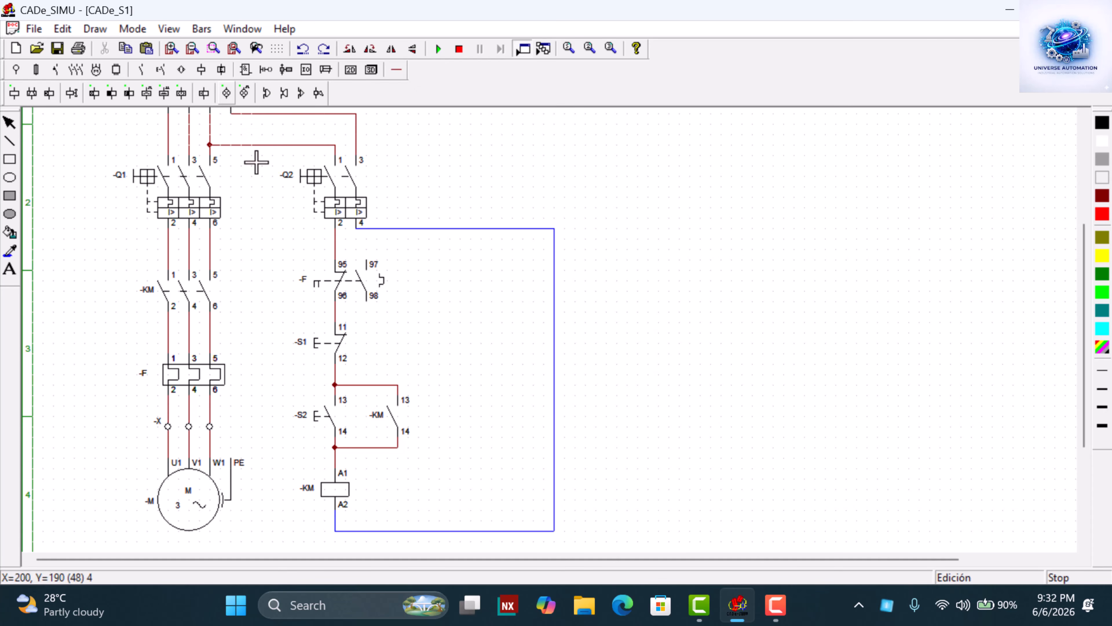
{"action": "scroll", "coordinate": [396, 455], "scroll_direction": "down", "scroll_amount": 1}
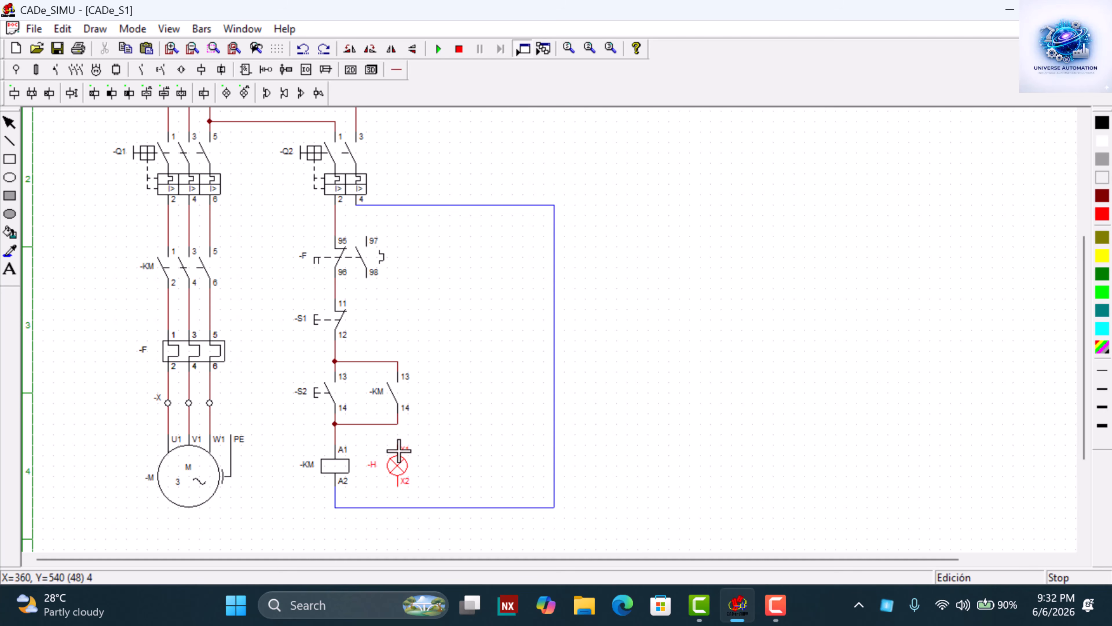
{"action": "left_click", "coordinate": [398, 450]}
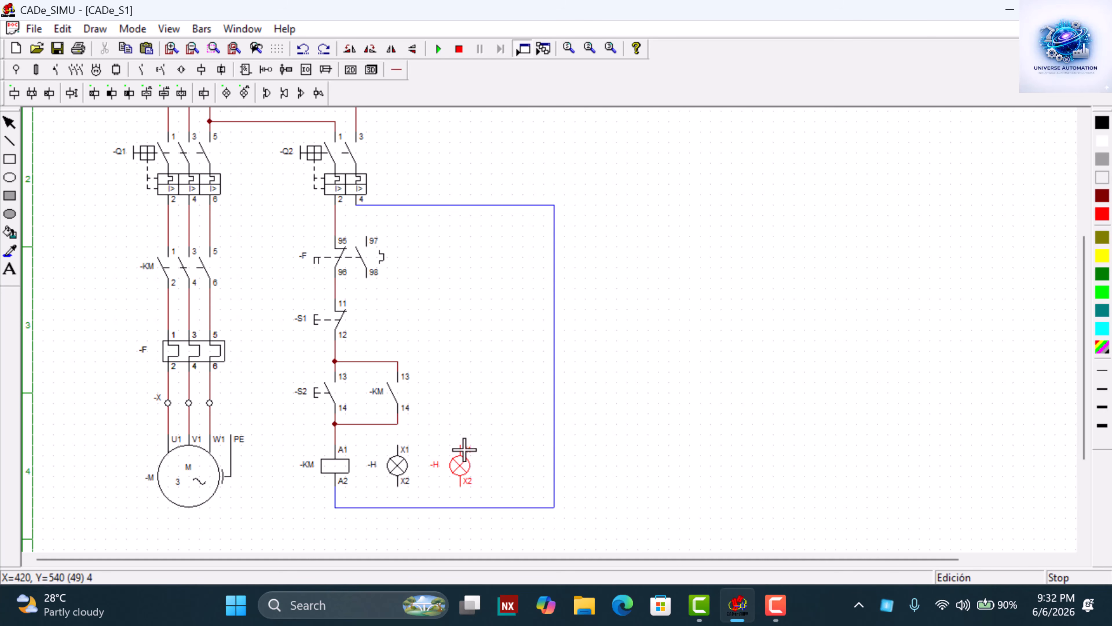
{"action": "left_click", "coordinate": [464, 449]}
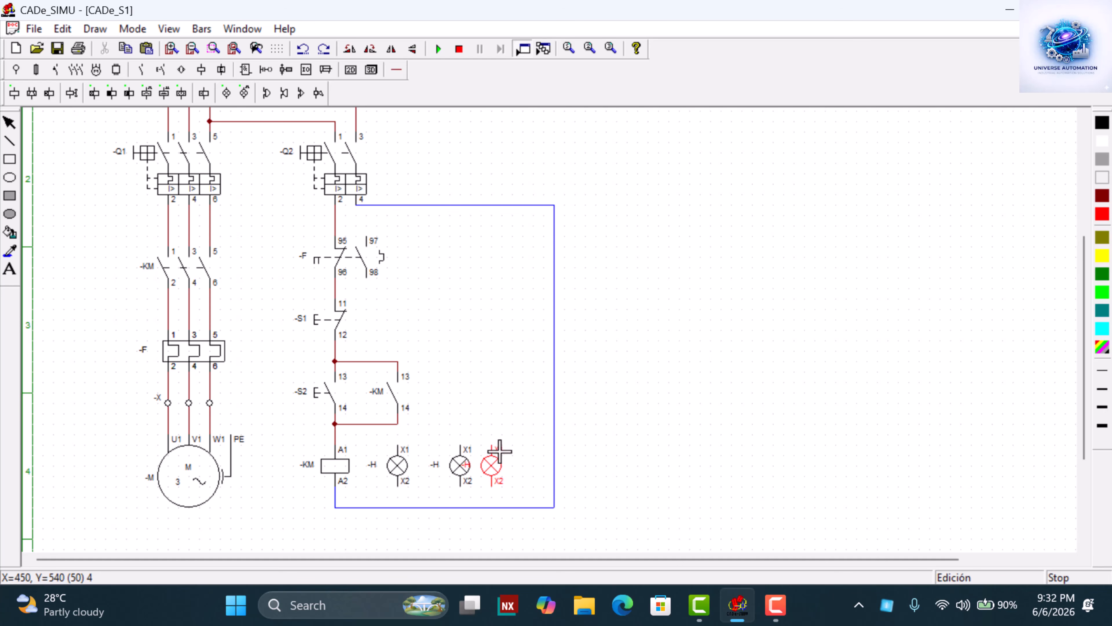
{"action": "left_click", "coordinate": [513, 450]}
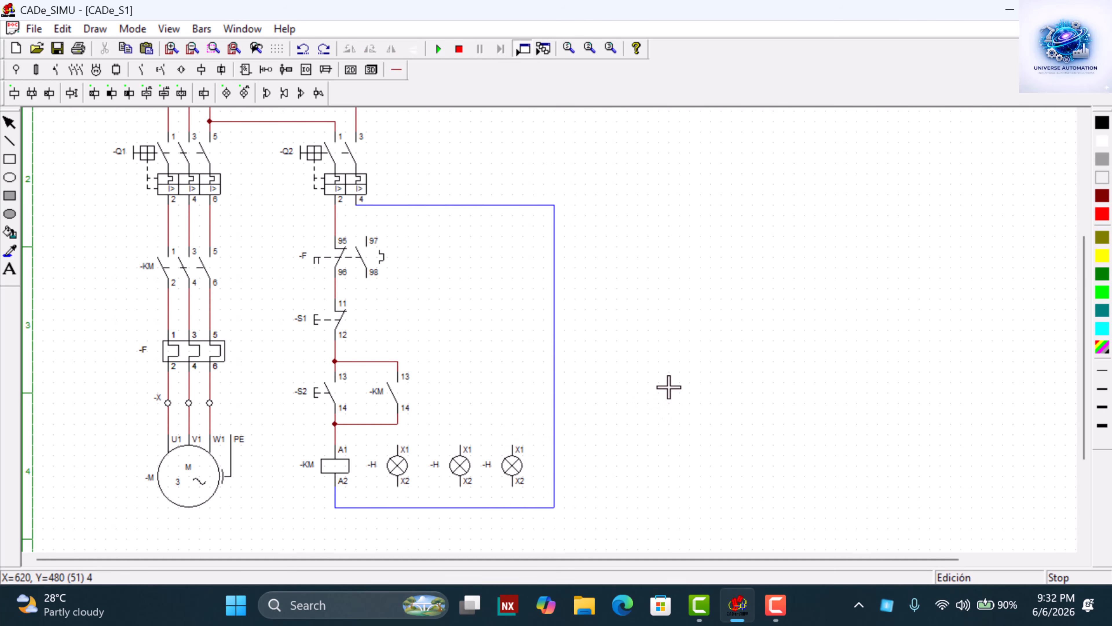
{"action": "right_click", "coordinate": [669, 386]}
Name the signal lamp nearest the -KM coil -H1
{"action": "left_click", "coordinate": [406, 469]}
{"action": "double_click", "coordinate": [406, 468]}
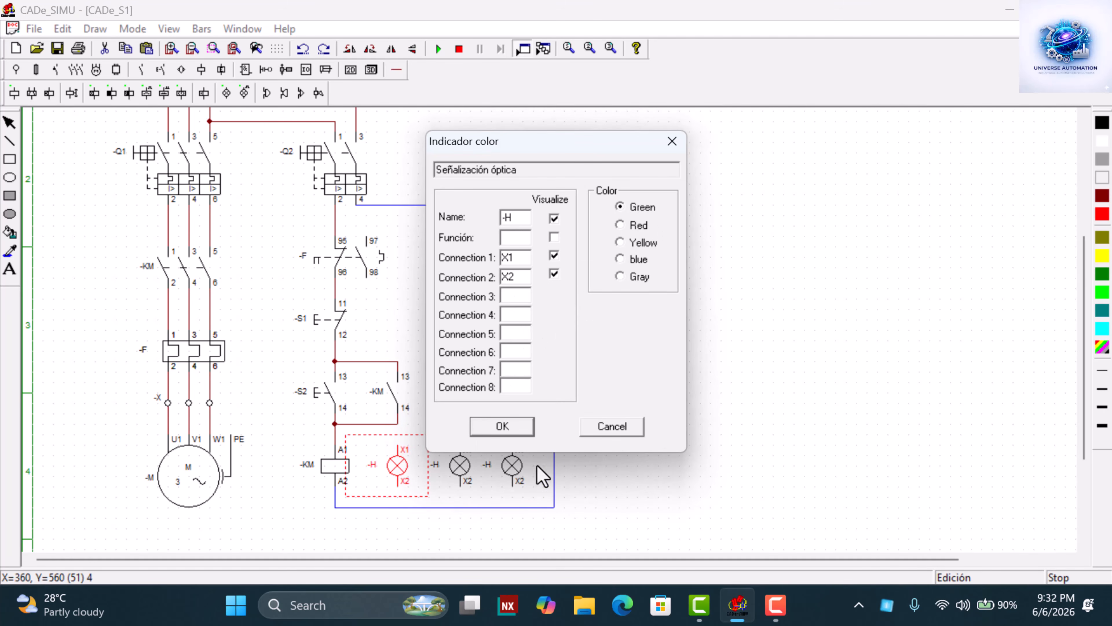
{"action": "left_click", "coordinate": [507, 217]}
{"action": "type", "text": "-H1"}
{"action": "left_click", "coordinate": [480, 430]}
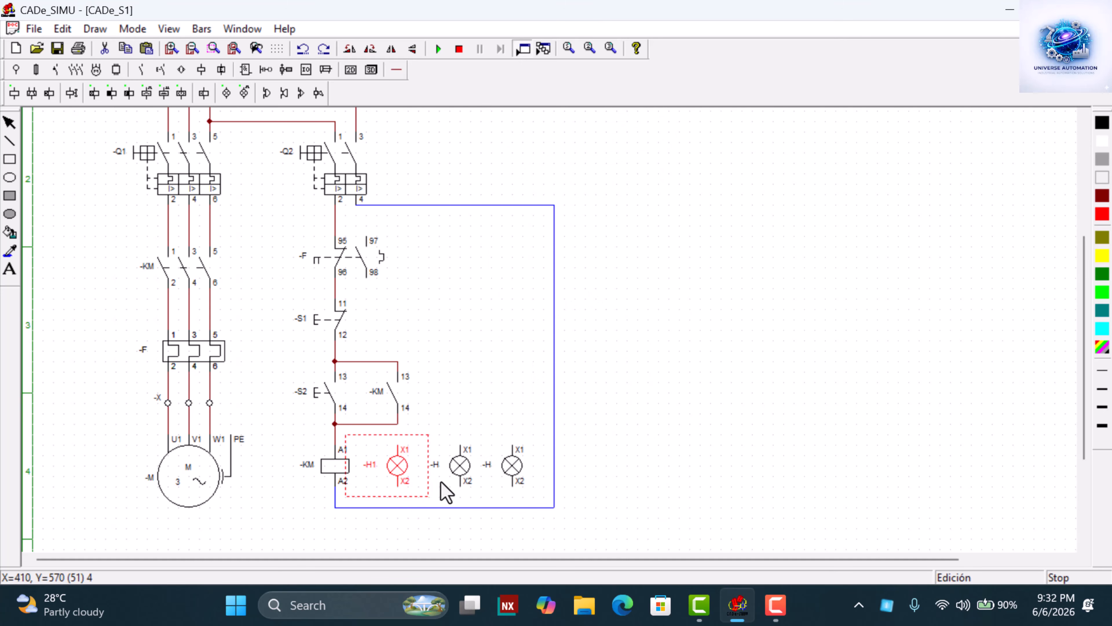
Name the middle signal lamp -H2 and set its color to red
{"action": "double_click", "coordinate": [455, 482]}
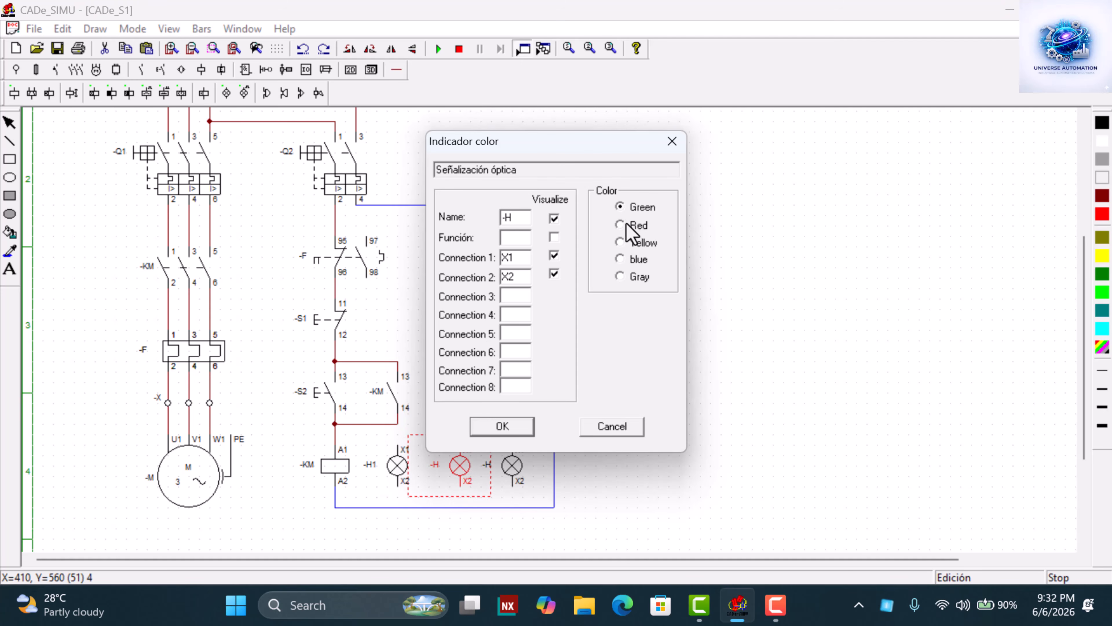
{"action": "left_click", "coordinate": [619, 226]}
{"action": "left_click", "coordinate": [528, 218]}
{"action": "type", "text": "2"}
{"action": "left_click", "coordinate": [503, 426]}
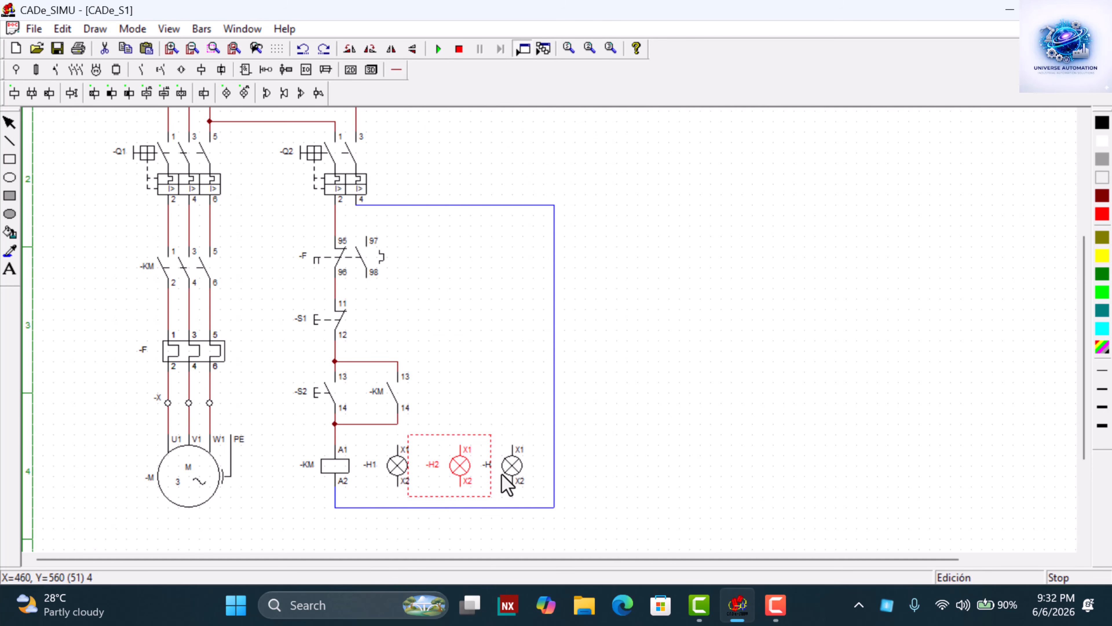
Name the signal lamp farthest from the coil -H3 and set its color to yellow
{"action": "double_click", "coordinate": [505, 476]}
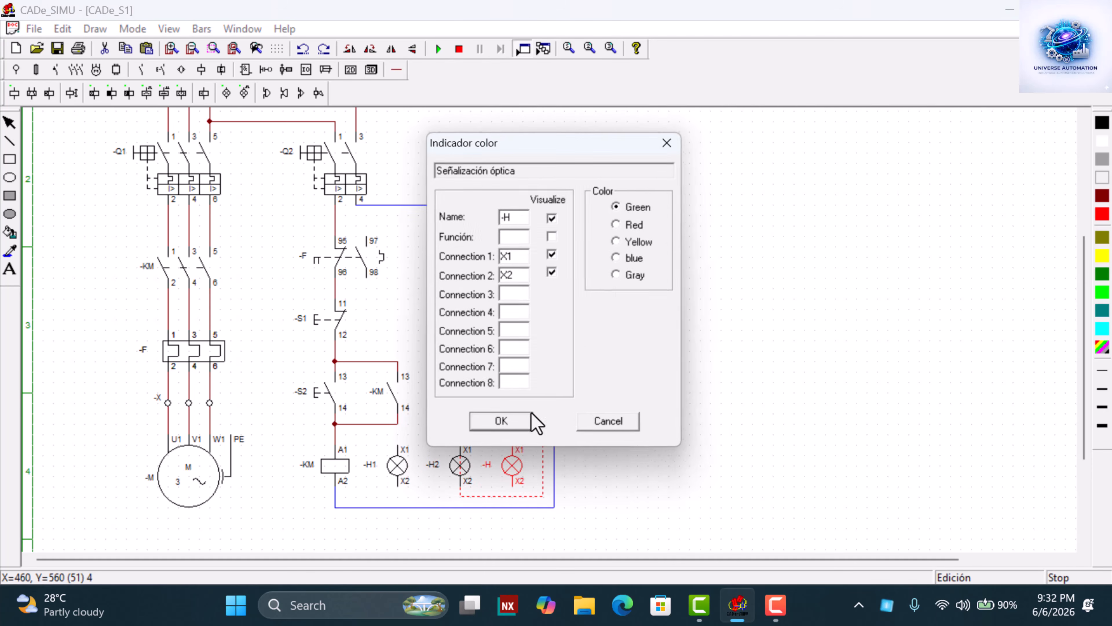
{"action": "left_click", "coordinate": [527, 218]}
{"action": "type", "text": "3"}
{"action": "left_click", "coordinate": [522, 428]}
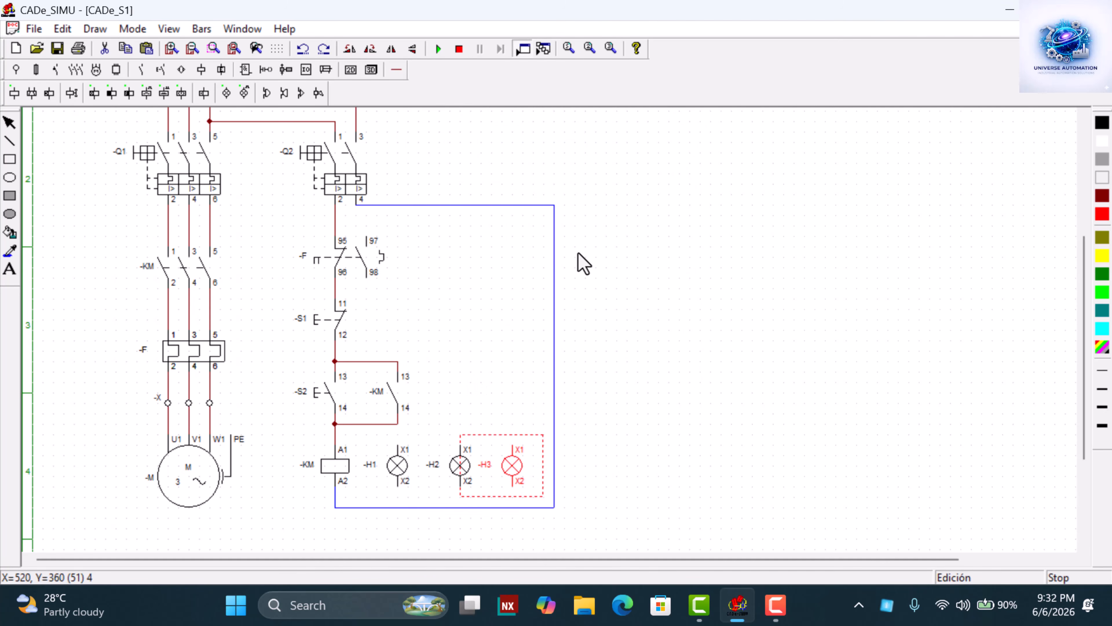
{"action": "double_click", "coordinate": [528, 489]}
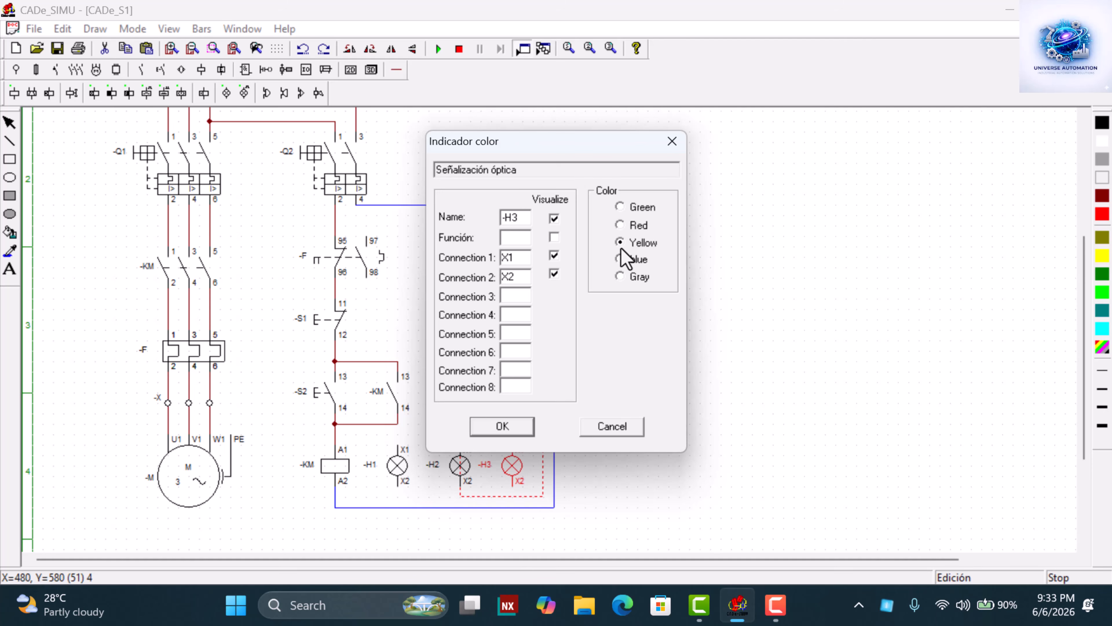
{"action": "left_click", "coordinate": [521, 431]}
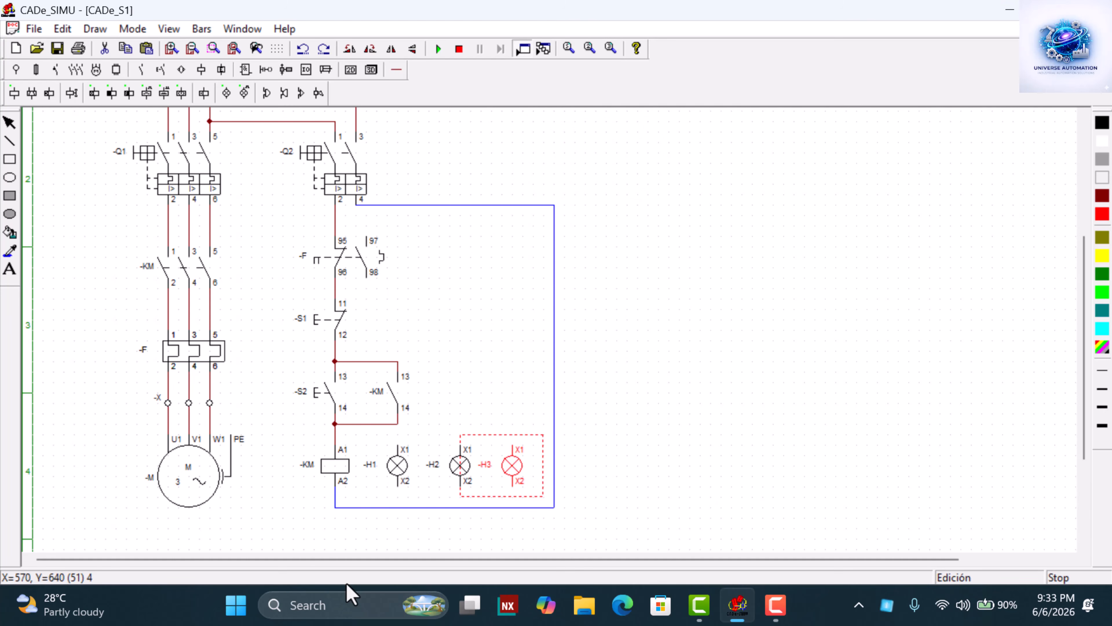
Wire terminal 97 of overload contact -F to the supply wire between -Q2 and terminal 95
{"action": "left_click", "coordinate": [398, 78]}
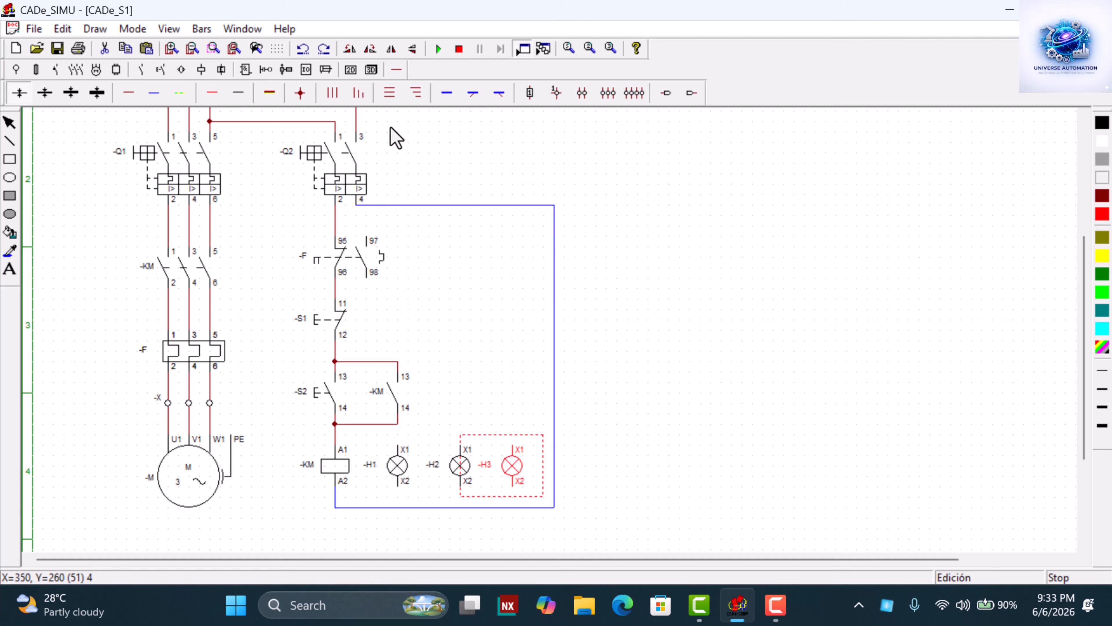
{"action": "left_click", "coordinate": [131, 93]}
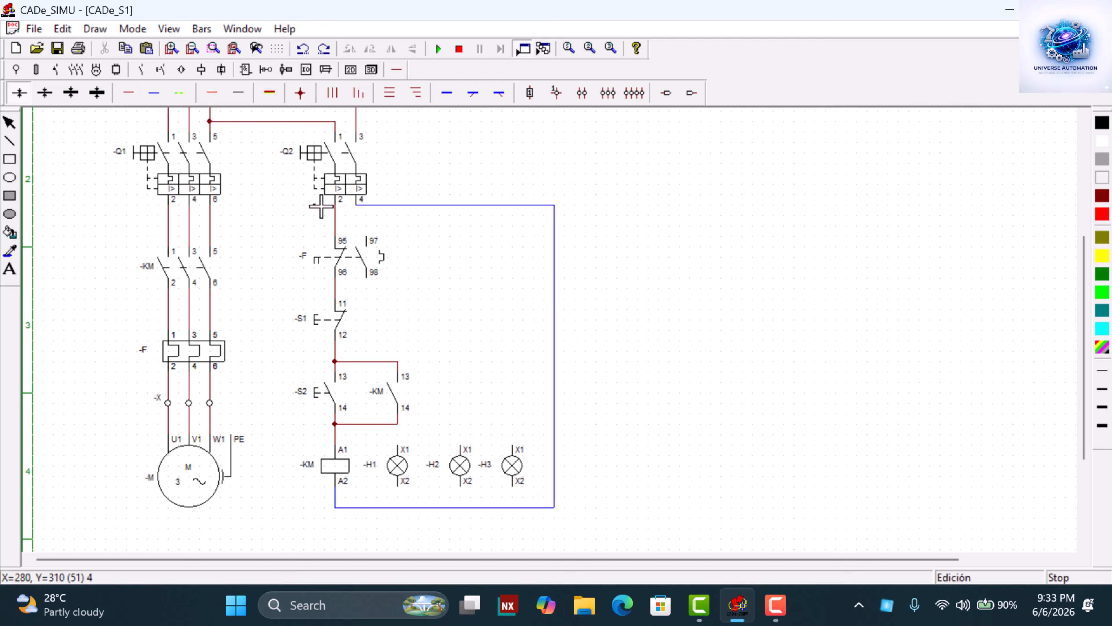
{"action": "left_click", "coordinate": [340, 227]}
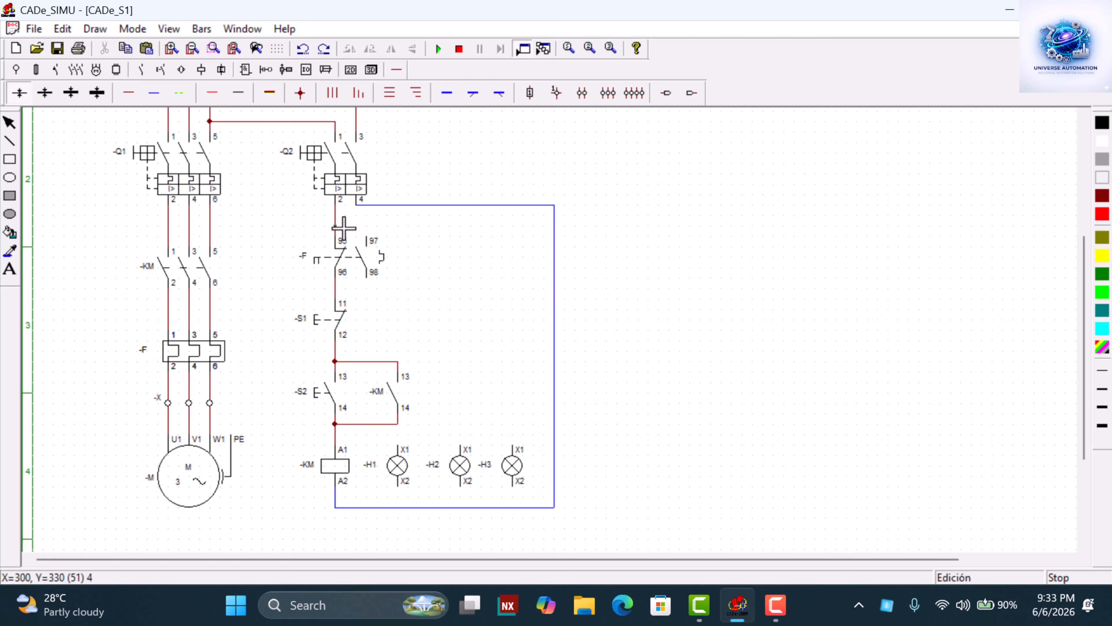
{"action": "left_click", "coordinate": [368, 233]}
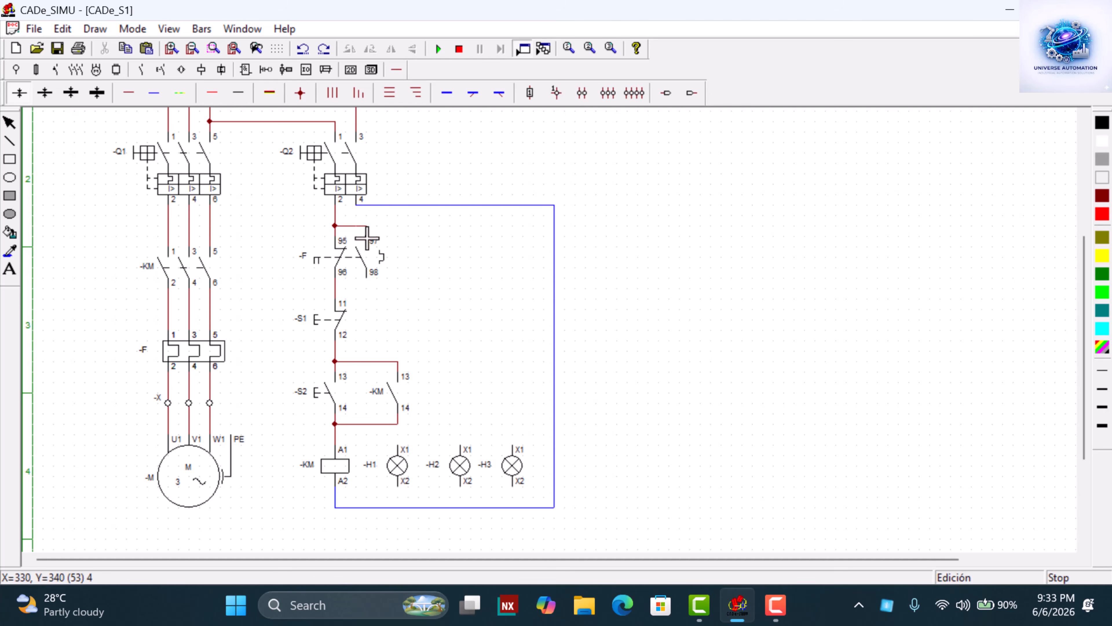
Wire terminal 98 of overload contact -F to X1 of lamp -H3, and X2 of -H3 to the blue neutral wire
{"action": "left_click", "coordinate": [368, 277]}
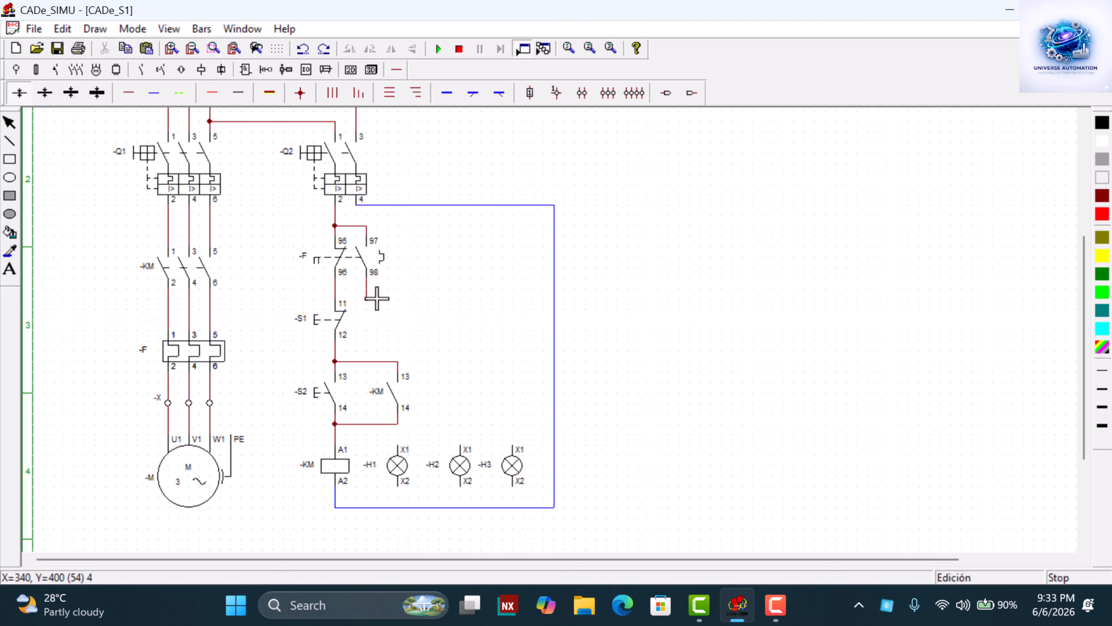
{"action": "left_click", "coordinate": [376, 299]}
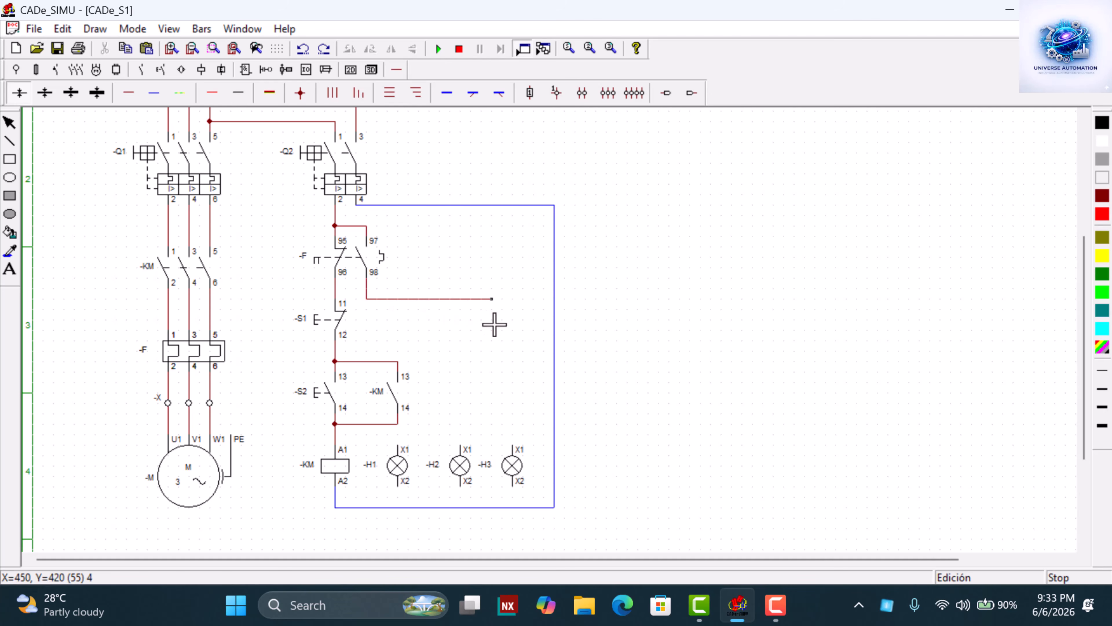
{"action": "left_click", "coordinate": [516, 305]}
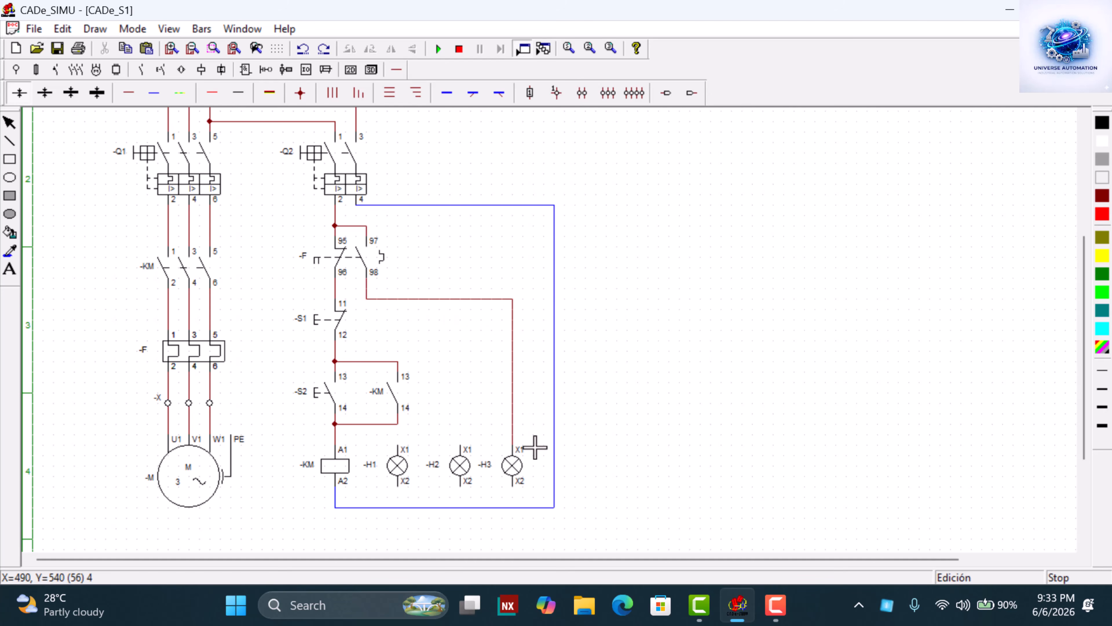
{"action": "left_click", "coordinate": [515, 486]}
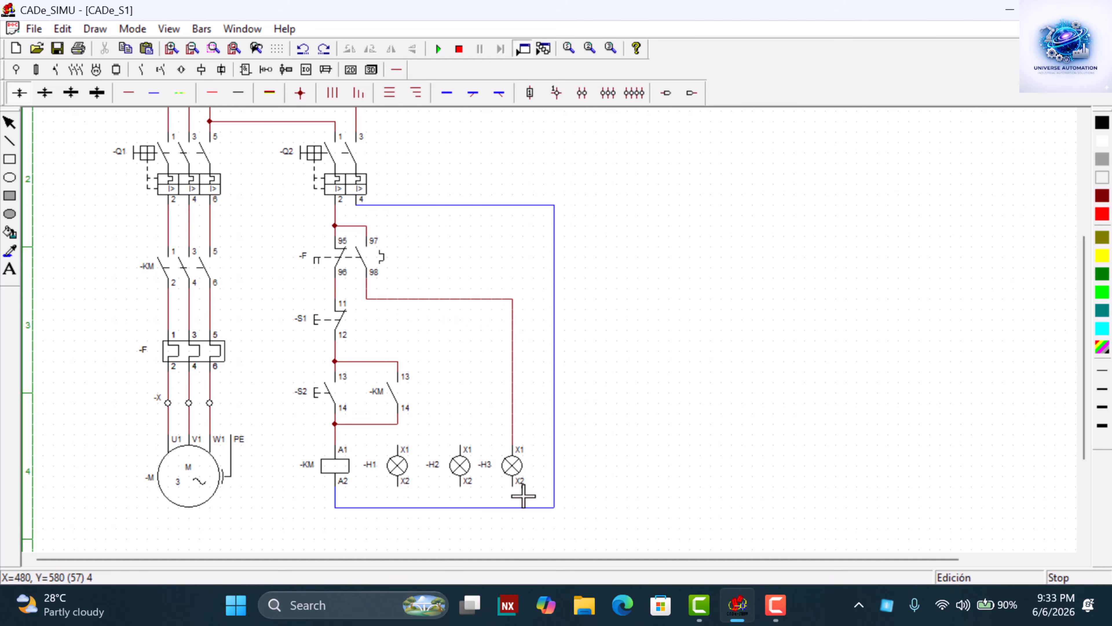
{"action": "left_click", "coordinate": [521, 511]}
Wire X1 of lamp -H1 to the wire below the -KM auxiliary contact, and its X2 to the blue neutral wire
{"action": "left_click_drag", "start_coordinate": [401, 430], "coordinate": [402, 451]}
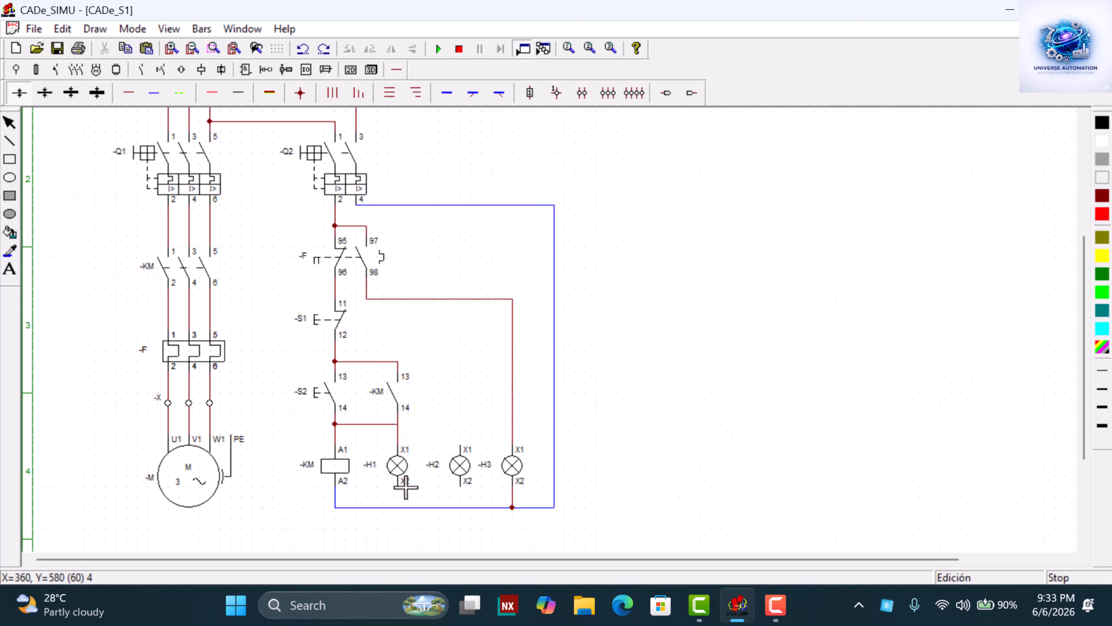
{"action": "left_click_drag", "start_coordinate": [405, 489], "coordinate": [412, 507]}
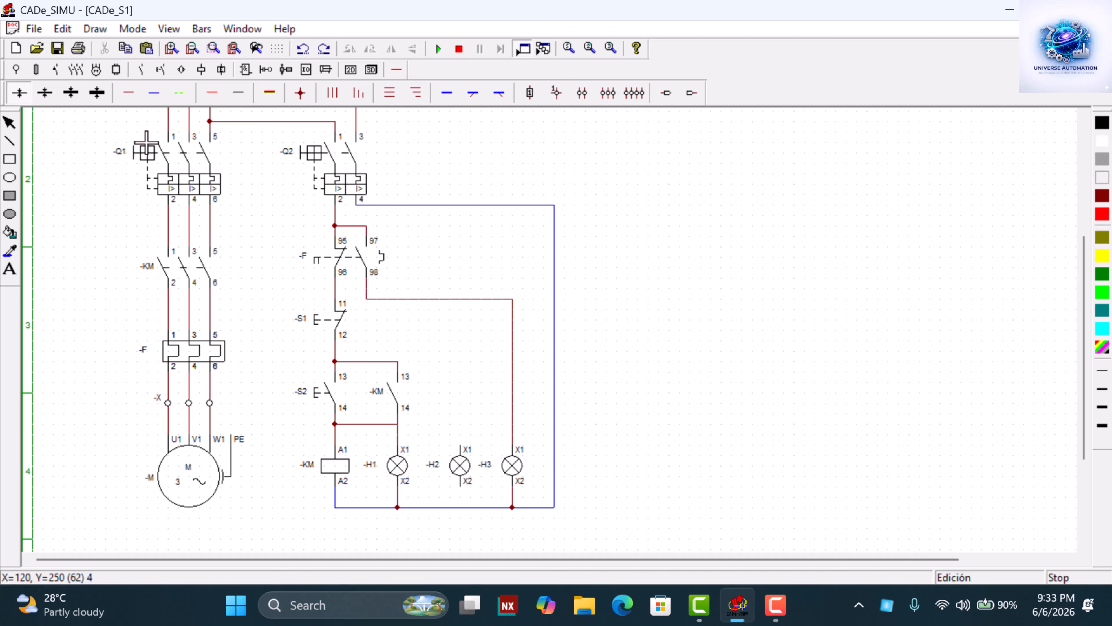
Place a normally closed auxiliary contact with terminals 11-12 above lamp -H2 and name it -KM
{"action": "left_click", "coordinate": [139, 71]}
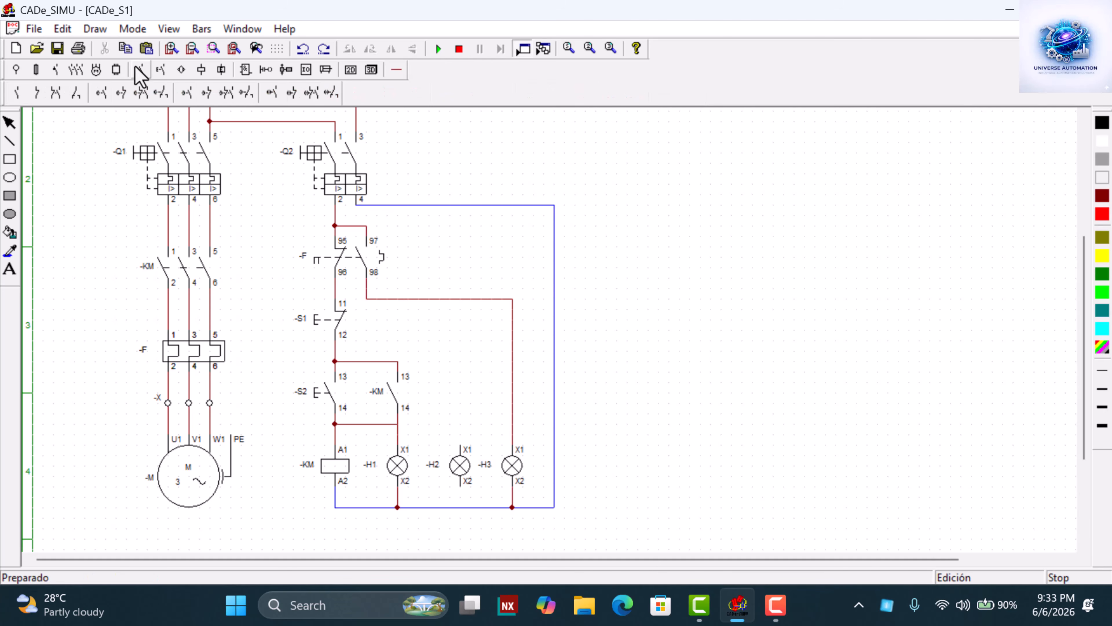
{"action": "left_click", "coordinate": [37, 92]}
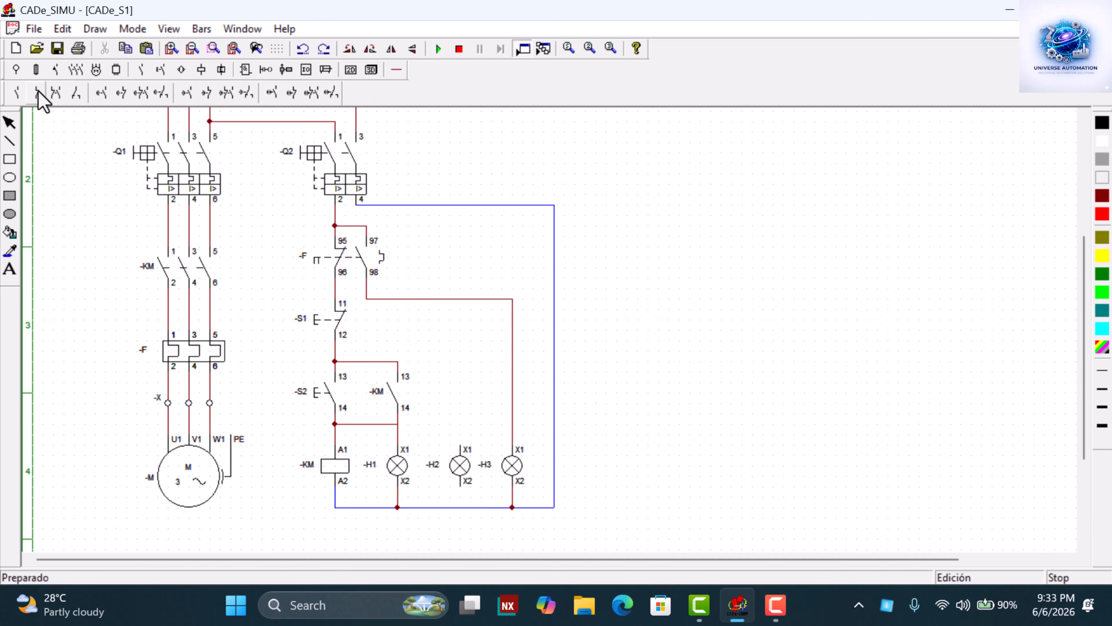
{"action": "left_click", "coordinate": [462, 377]}
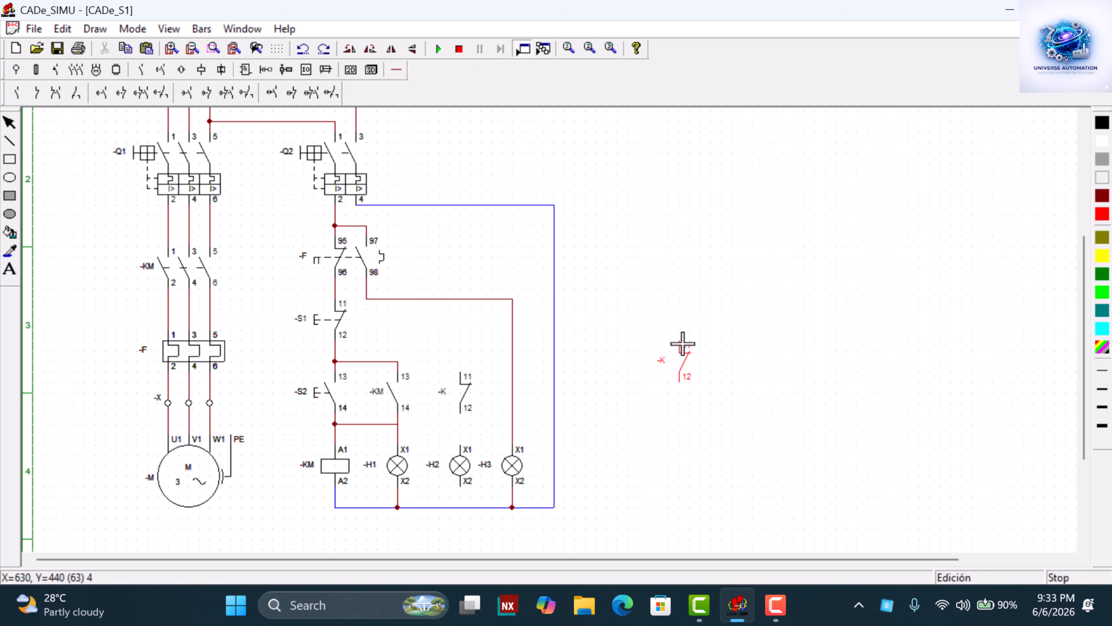
{"action": "right_click", "coordinate": [684, 351]}
{"action": "double_click", "coordinate": [470, 391]}
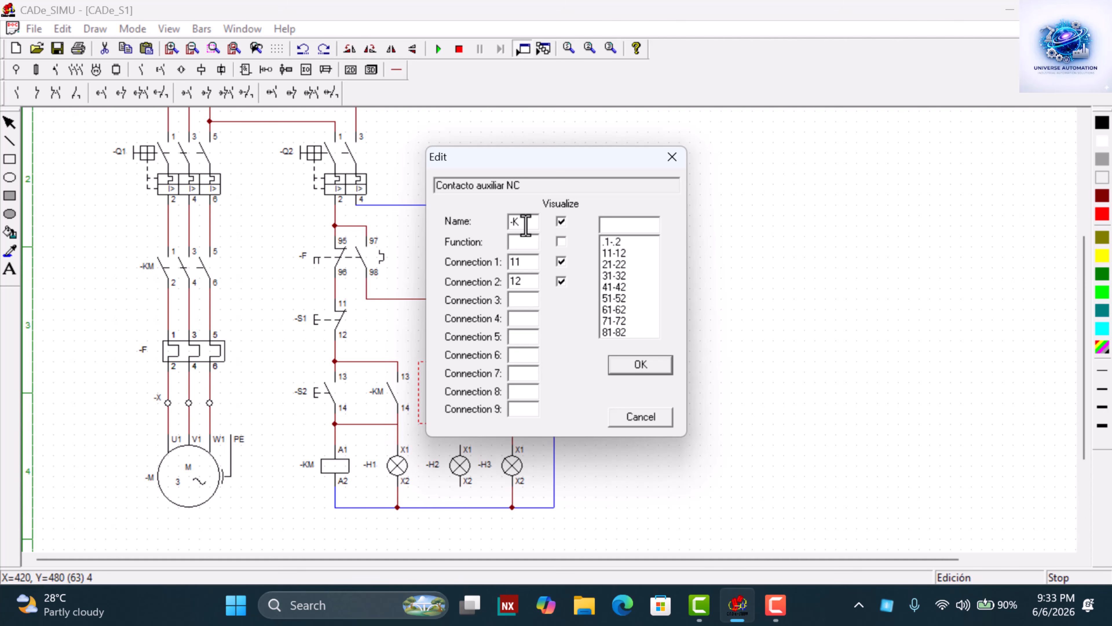
{"action": "type", "text": "M"}
{"action": "left_click", "coordinate": [625, 371]}
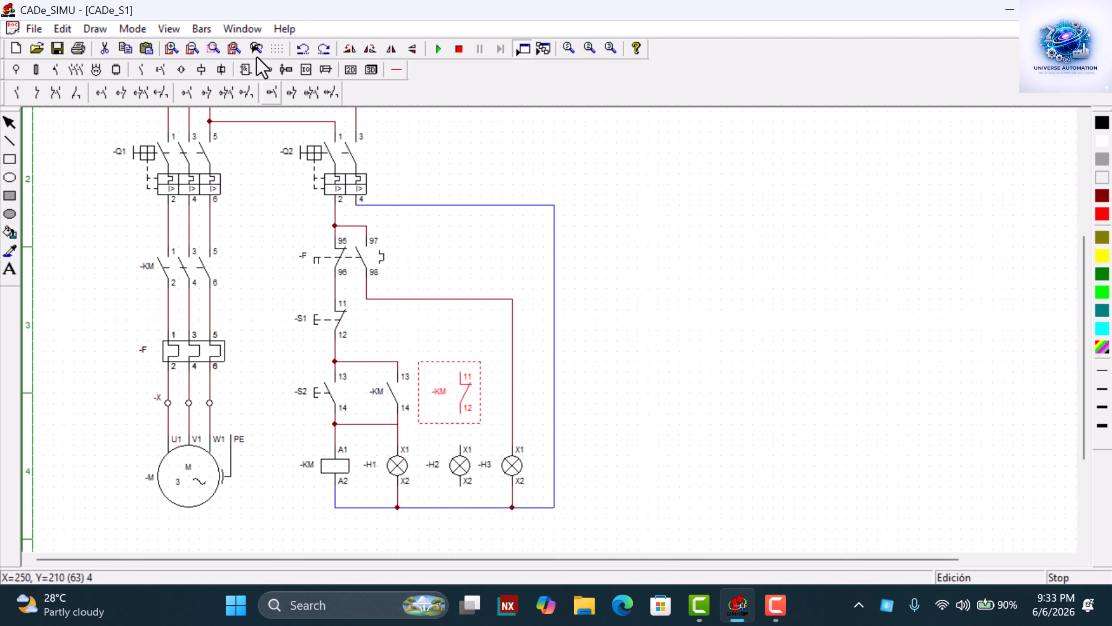
Wire terminal 11 of the NC -KM contact to the node below -S1, terminal 12 to X1 of -H2, and X2 to the blue neutral wire
{"action": "left_click", "coordinate": [395, 69]}
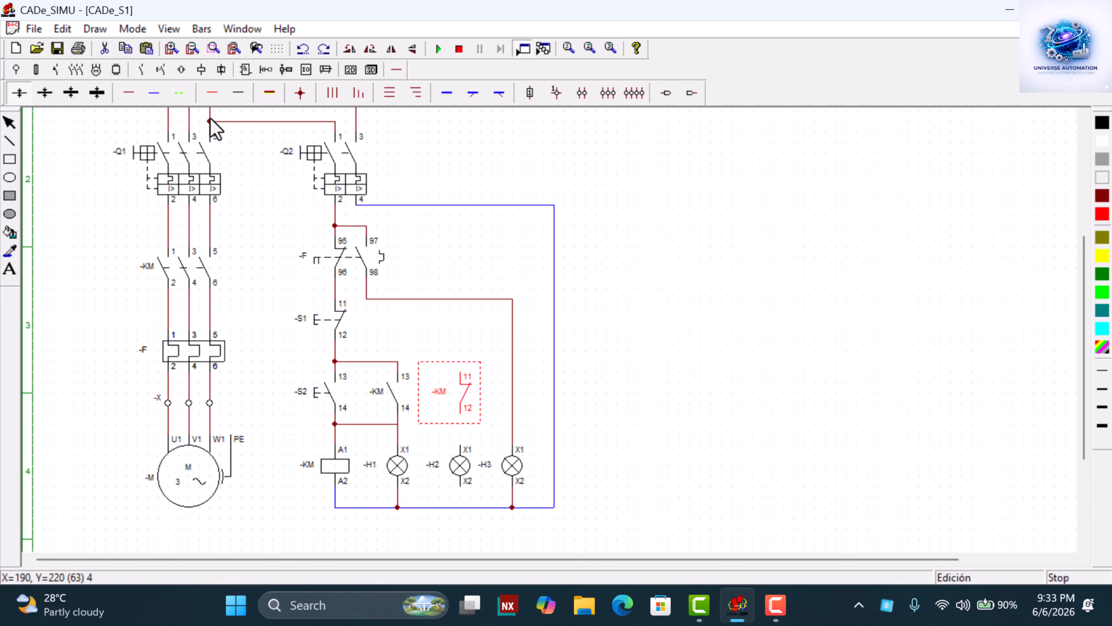
{"action": "left_click", "coordinate": [129, 95]}
{"action": "left_click_drag", "start_coordinate": [404, 366], "coordinate": [467, 378]}
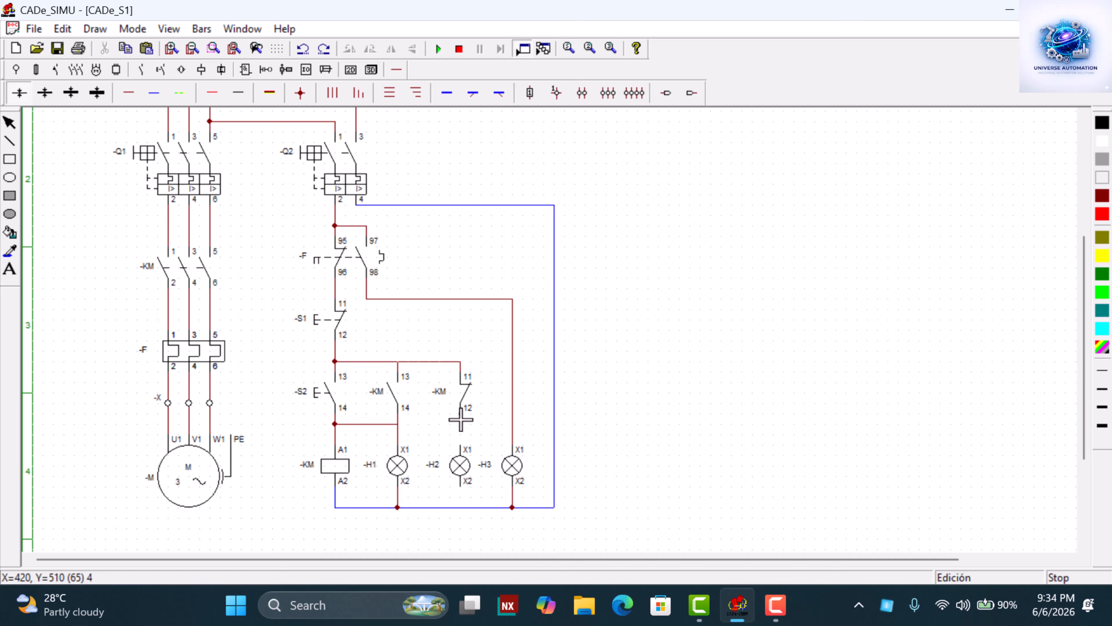
{"action": "left_click_drag", "start_coordinate": [460, 419], "coordinate": [466, 444]}
{"action": "left_click_drag", "start_coordinate": [462, 489], "coordinate": [471, 506]}
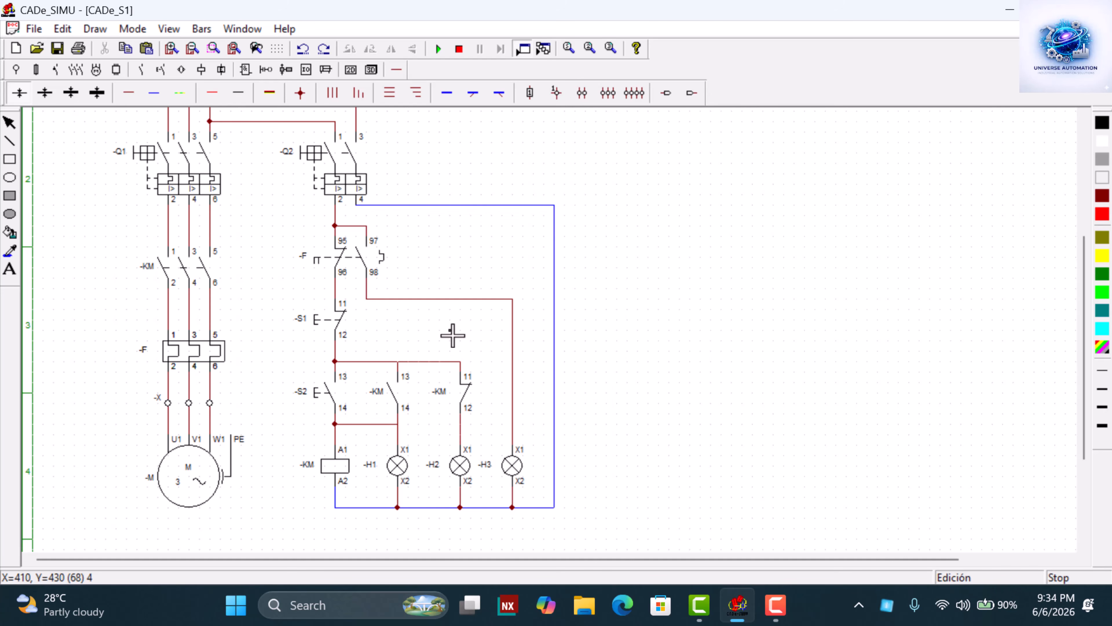
Place a signal lamp in the free area beside -Q2, just below the level of the N supply wire
{"action": "scroll", "coordinate": [430, 375], "scroll_direction": "up", "scroll_amount": 2}
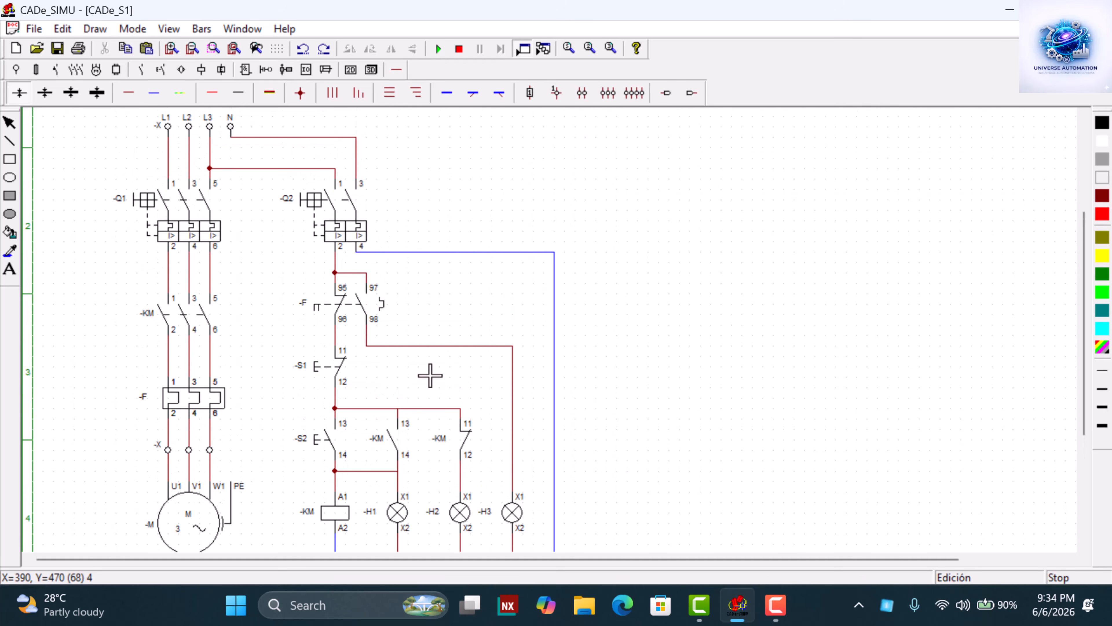
{"action": "left_click", "coordinate": [197, 49]}
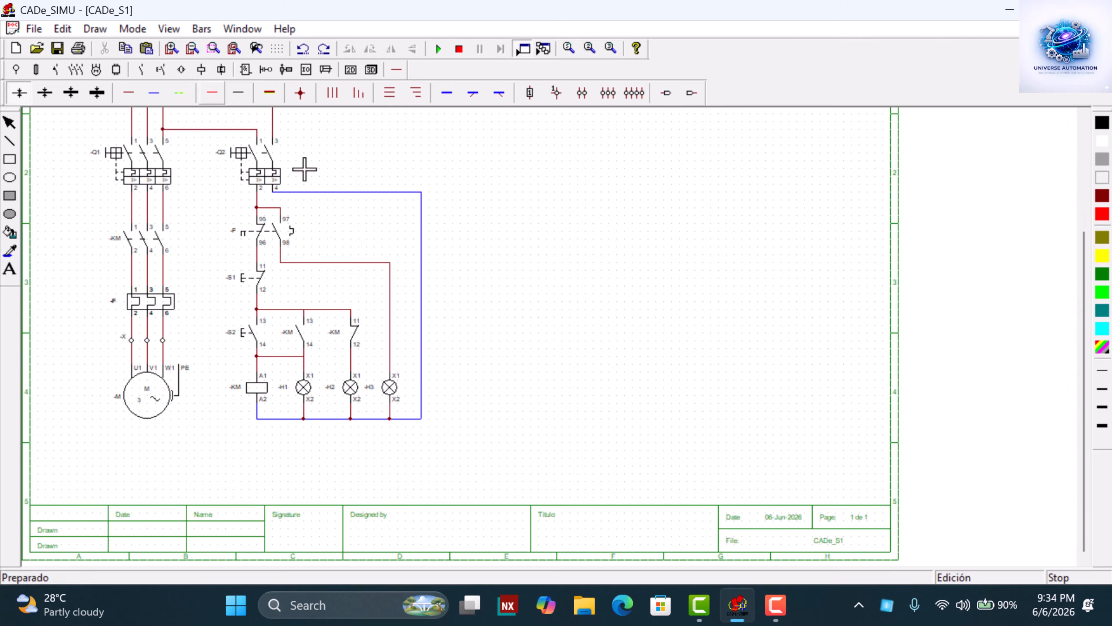
{"action": "scroll", "coordinate": [334, 271], "scroll_direction": "up", "scroll_amount": 1}
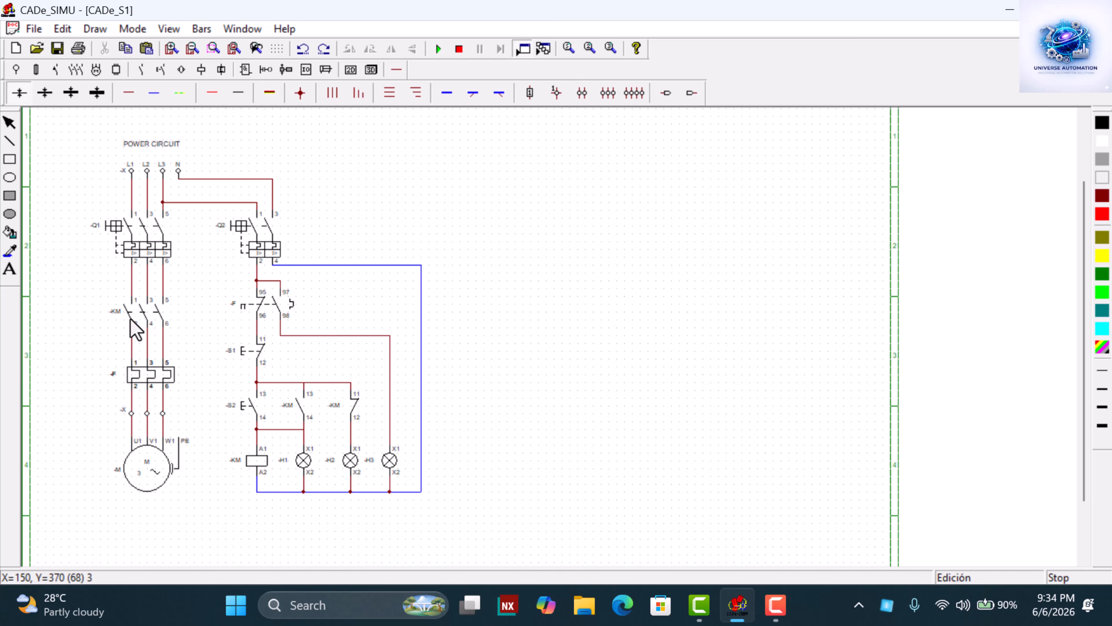
{"action": "scroll", "coordinate": [55, 218], "scroll_direction": "up", "scroll_amount": 2}
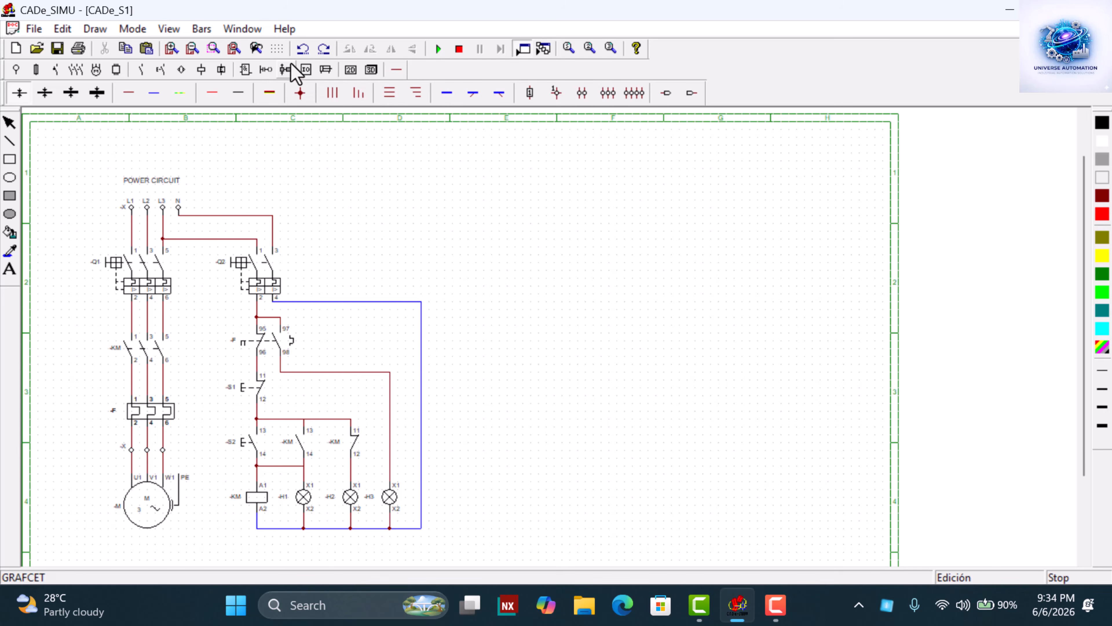
{"action": "left_click", "coordinate": [201, 70]}
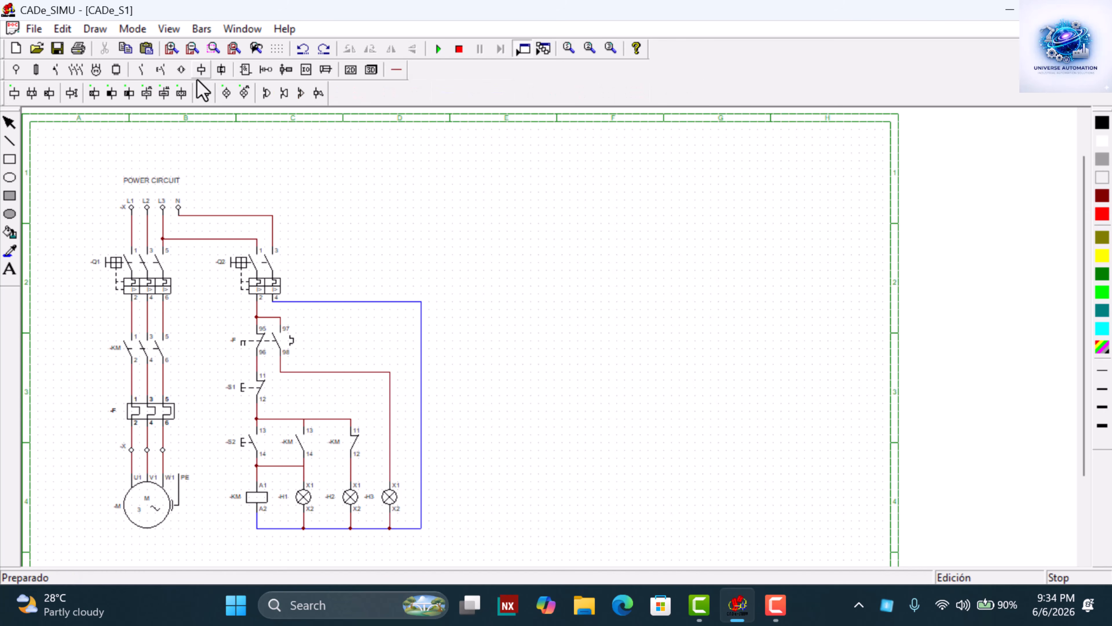
{"action": "left_click", "coordinate": [226, 93]}
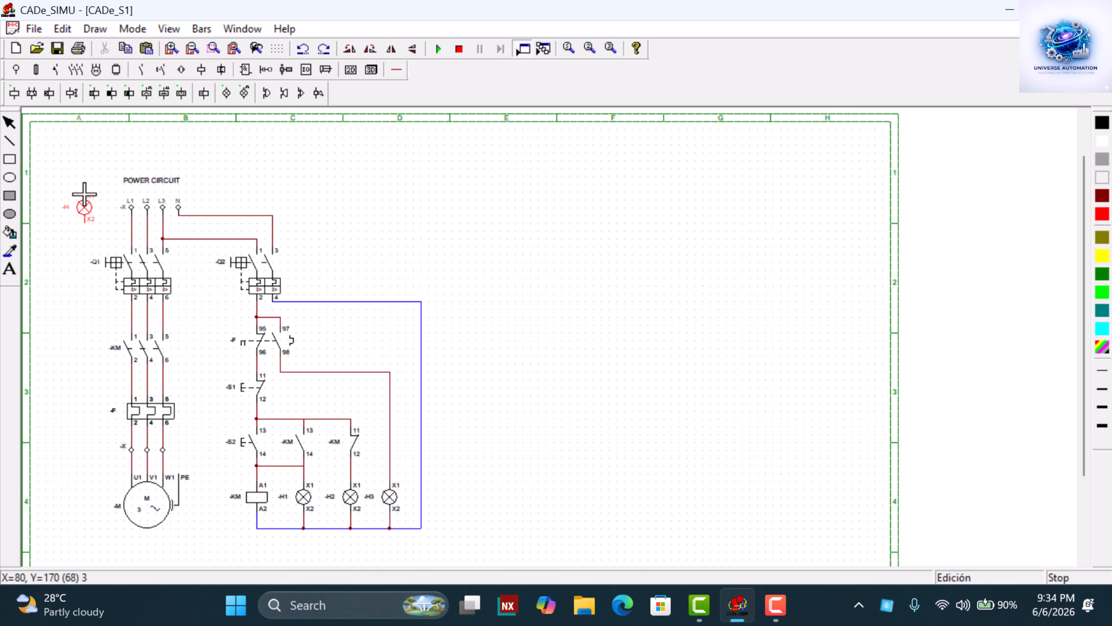
{"action": "left_click", "coordinate": [485, 193]}
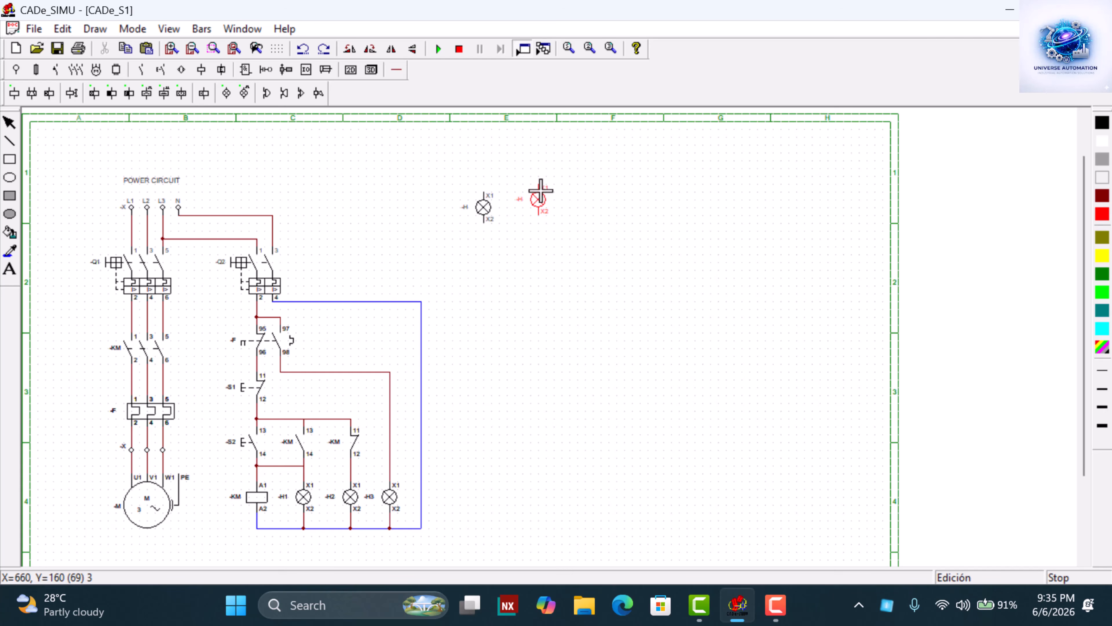
{"action": "key", "text": "Escape"}
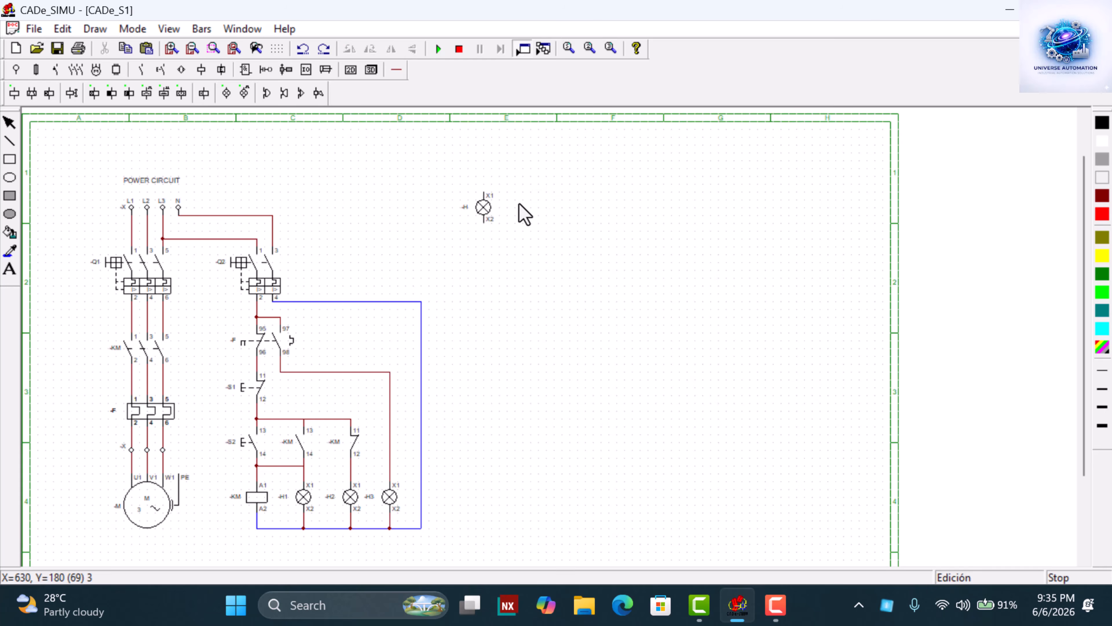
{"action": "left_click_drag", "start_coordinate": [486, 204], "coordinate": [330, 236]}
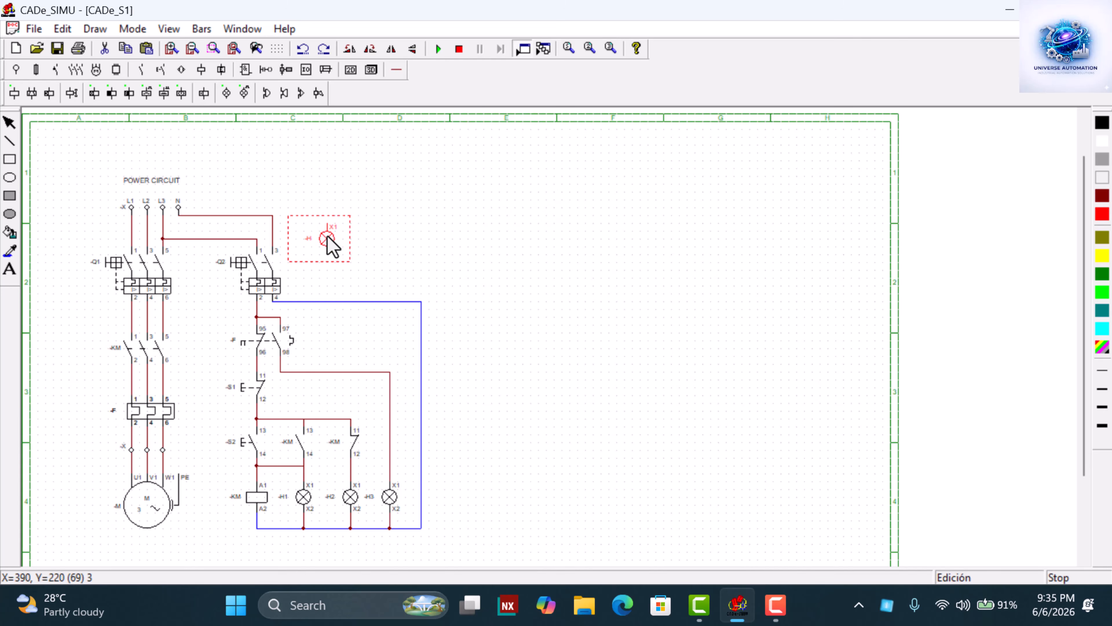
Place two more signal lamps in a row beside the lamp next to -Q2
{"action": "left_click", "coordinate": [227, 93]}
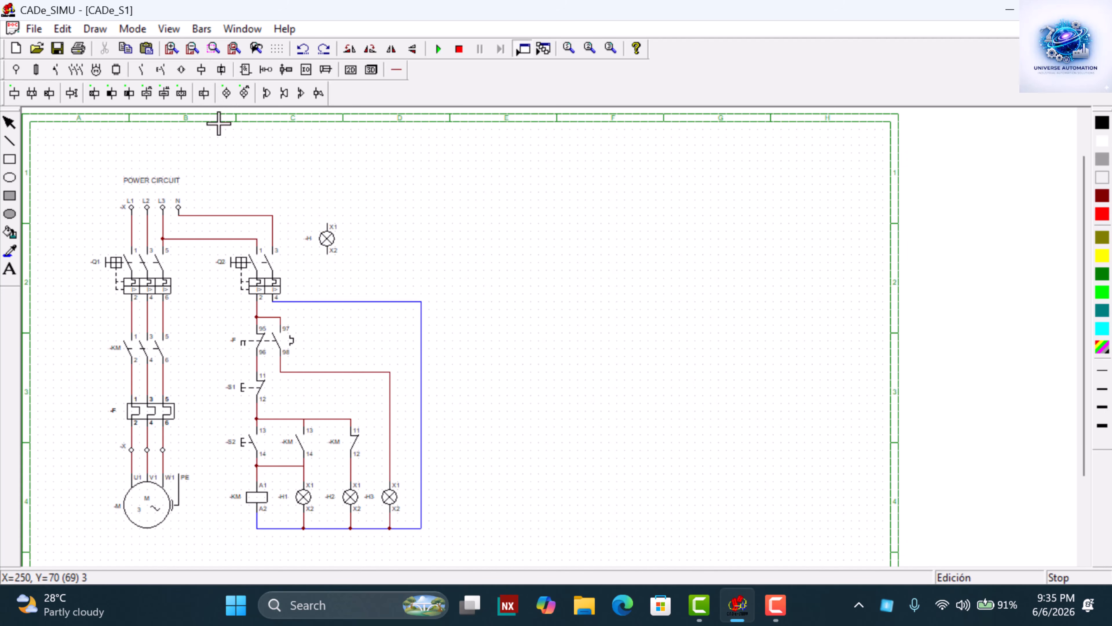
{"action": "left_click", "coordinate": [371, 228]}
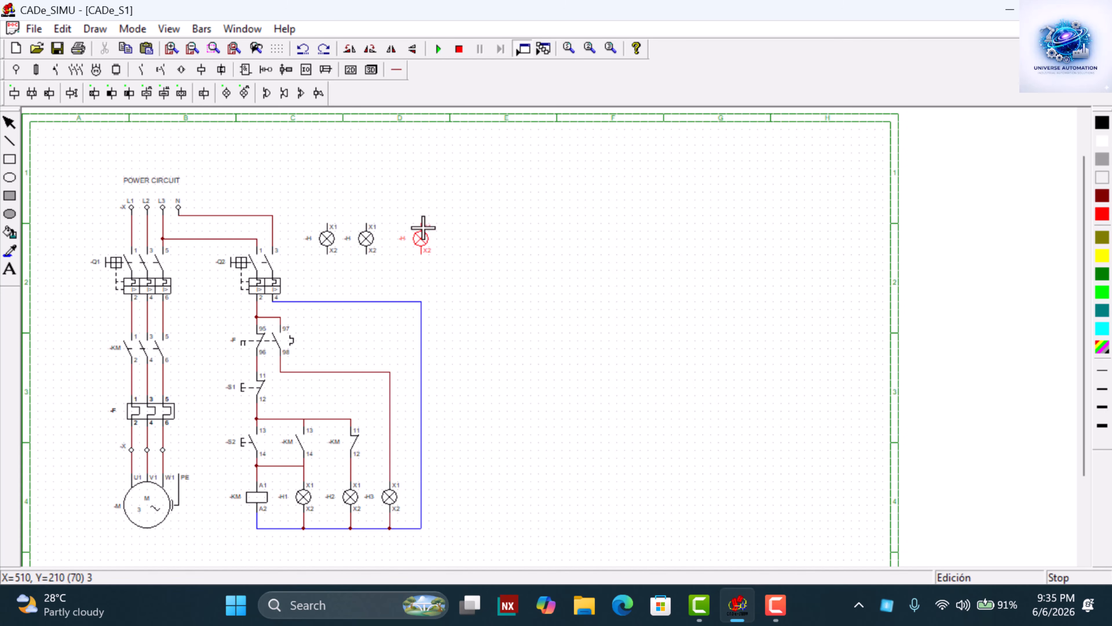
{"action": "left_click", "coordinate": [433, 212]}
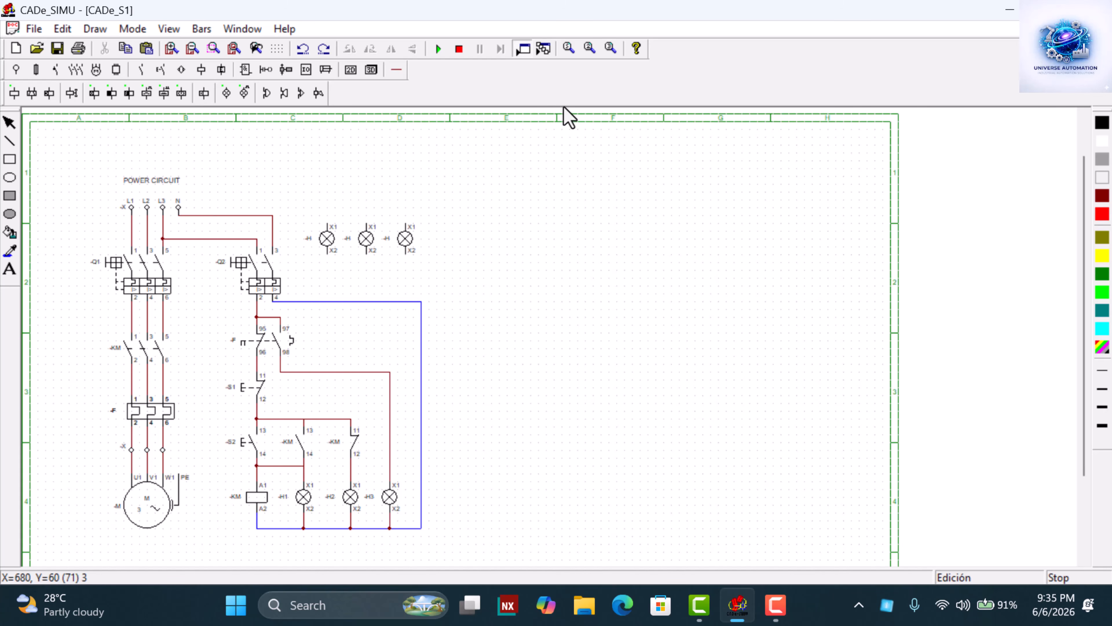
Extend the N supply wire with a blue neutral wire to X1 of the three new signal lamps
{"action": "left_click", "coordinate": [391, 75]}
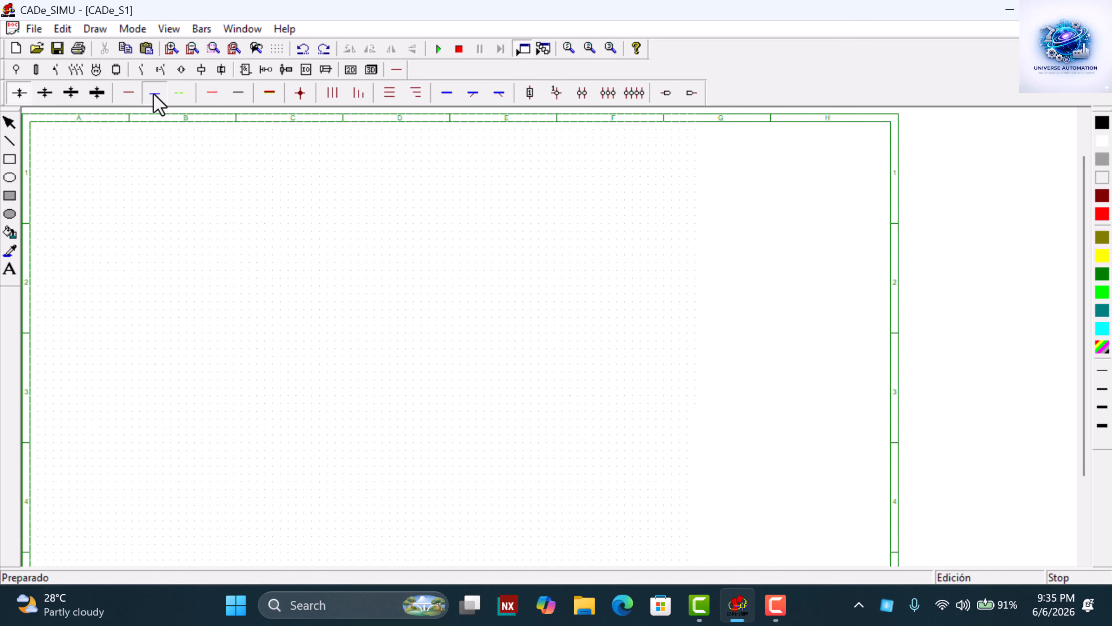
{"action": "mouse_move", "coordinate": [277, 219]}
{"action": "left_mouse_down"}
{"action": "mouse_move", "coordinate": [407, 236]}
{"action": "mouse_move", "coordinate": [409, 224]}
{"action": "mouse_move", "coordinate": [367, 218]}
{"action": "mouse_move", "coordinate": [370, 234]}
{"action": "mouse_move", "coordinate": [336, 224]}
{"action": "left_mouse_up"}
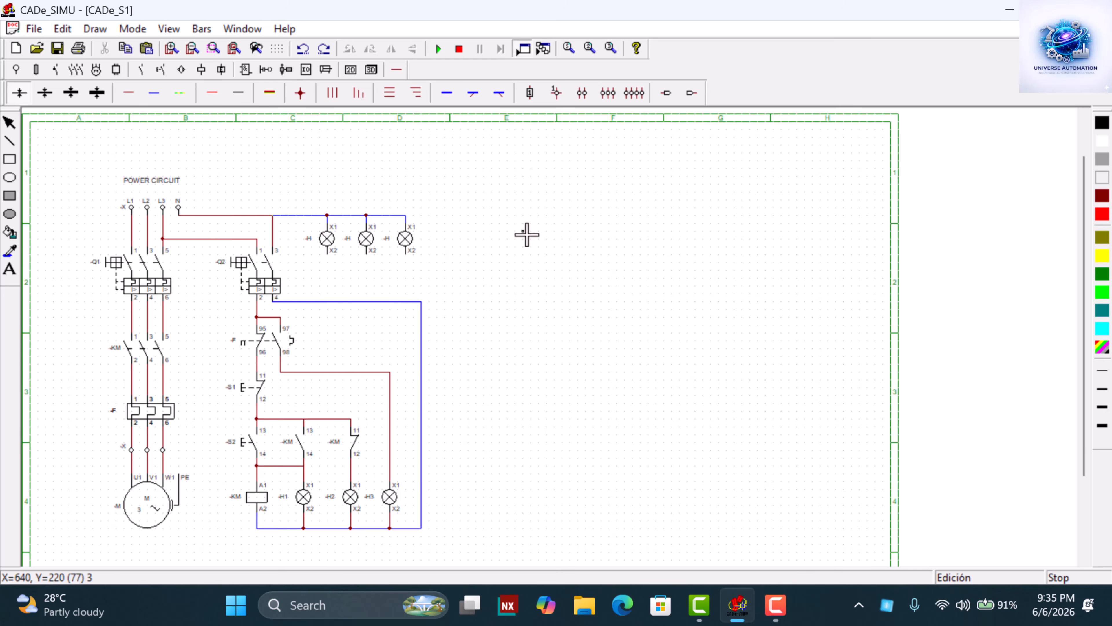
{"action": "right_click", "coordinate": [527, 235]}
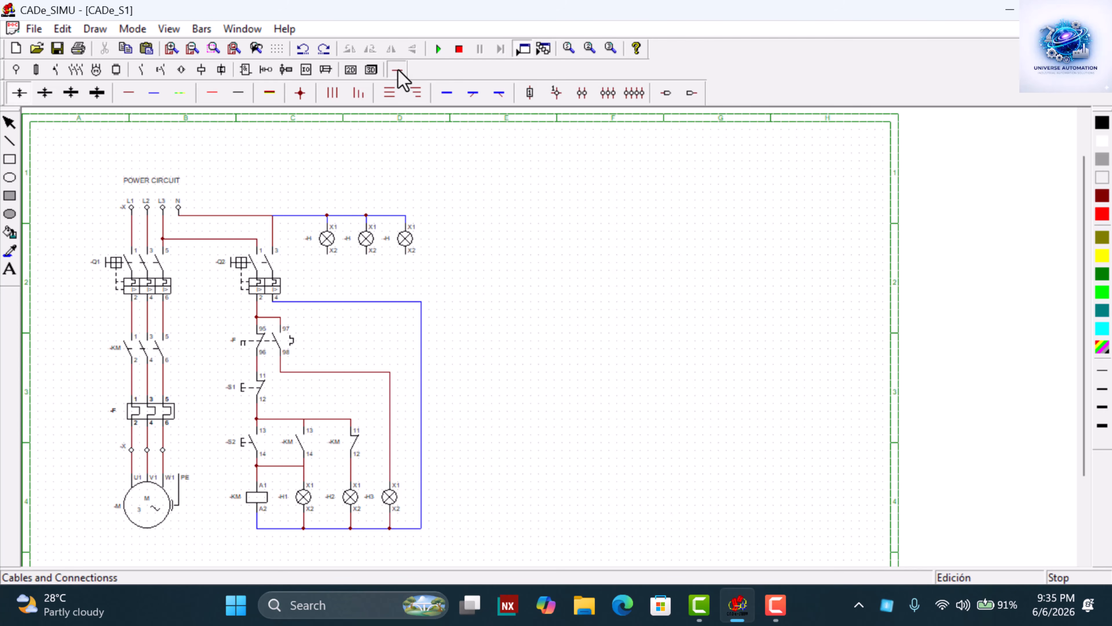
Draw a phase wire stub outward from the L1 line and delete the extra stub drawn below it
{"action": "left_click", "coordinate": [132, 98]}
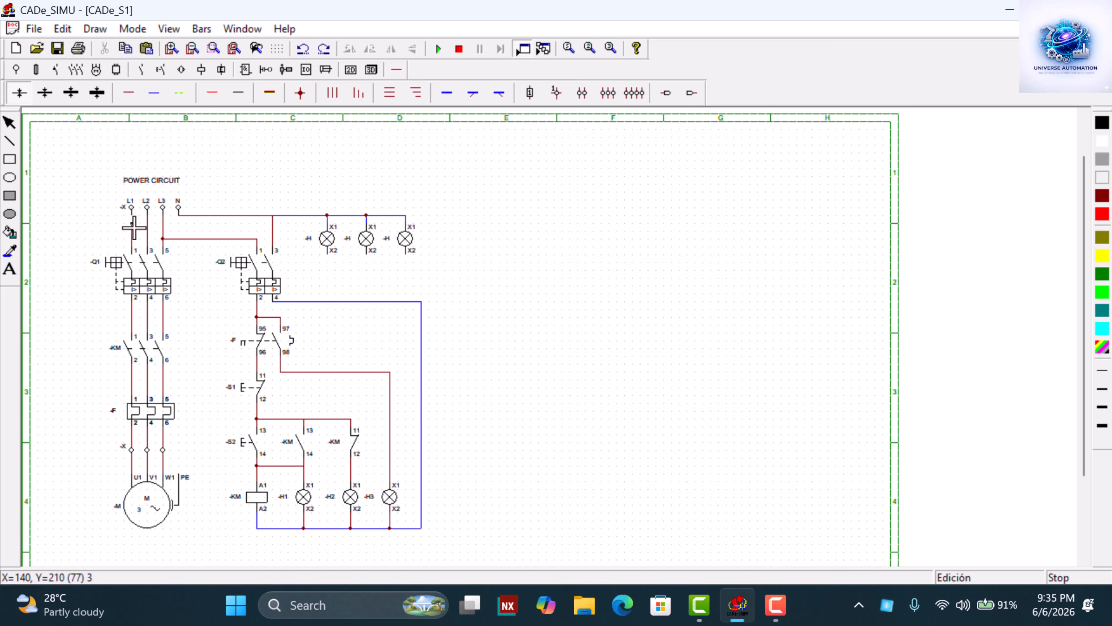
{"action": "left_click_drag", "start_coordinate": [112, 213], "coordinate": [102, 232]}
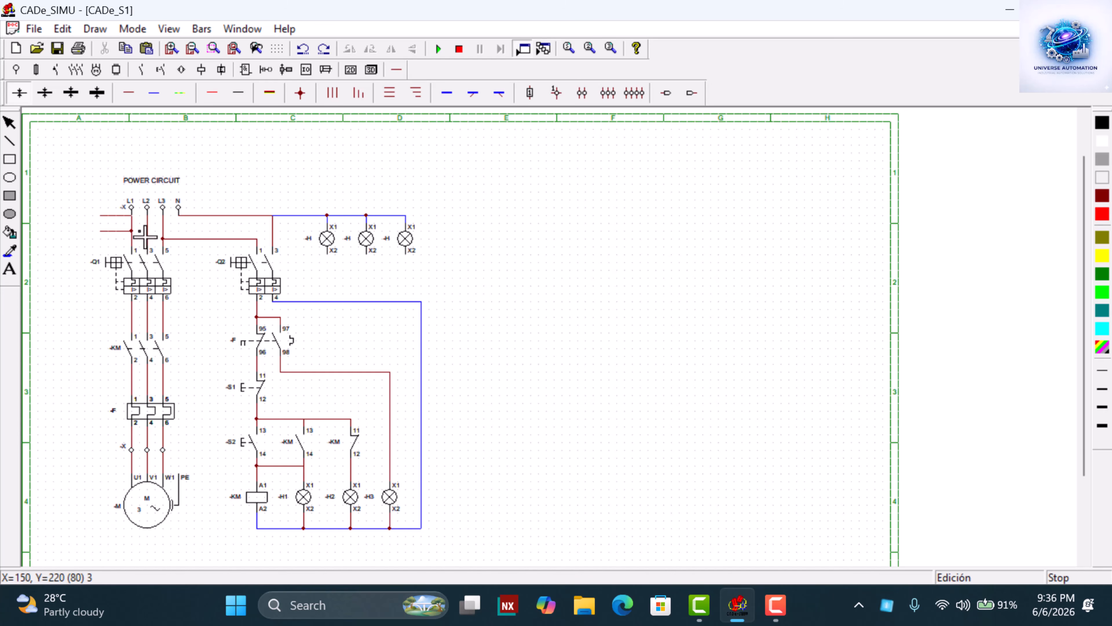
{"action": "key", "text": "Escape"}
{"action": "left_click", "coordinate": [102, 232]}
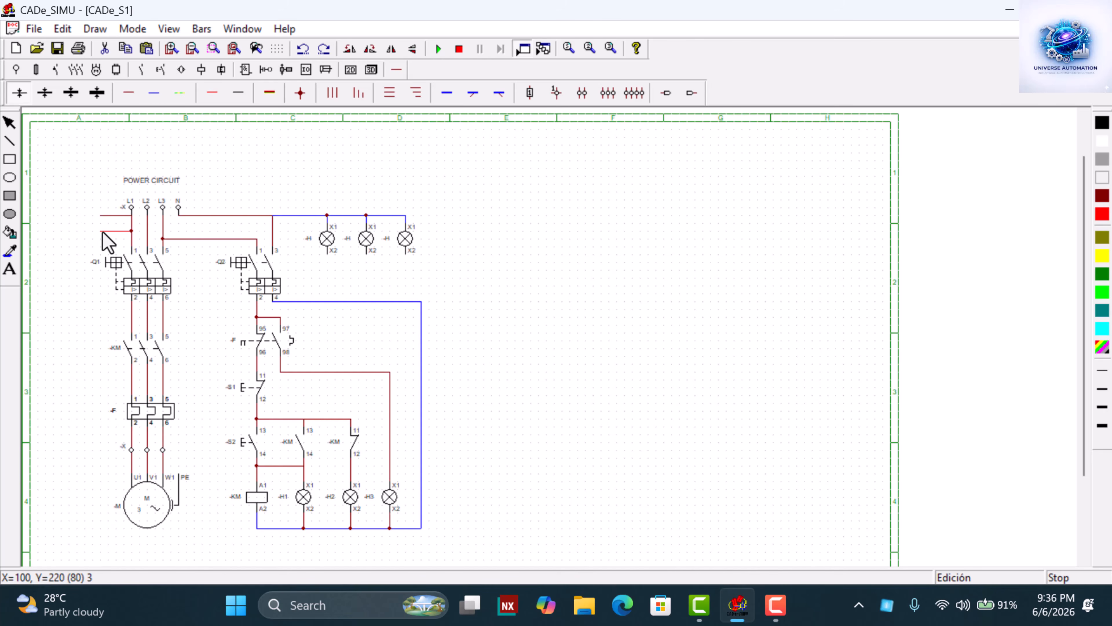
{"action": "key", "text": "Delete"}
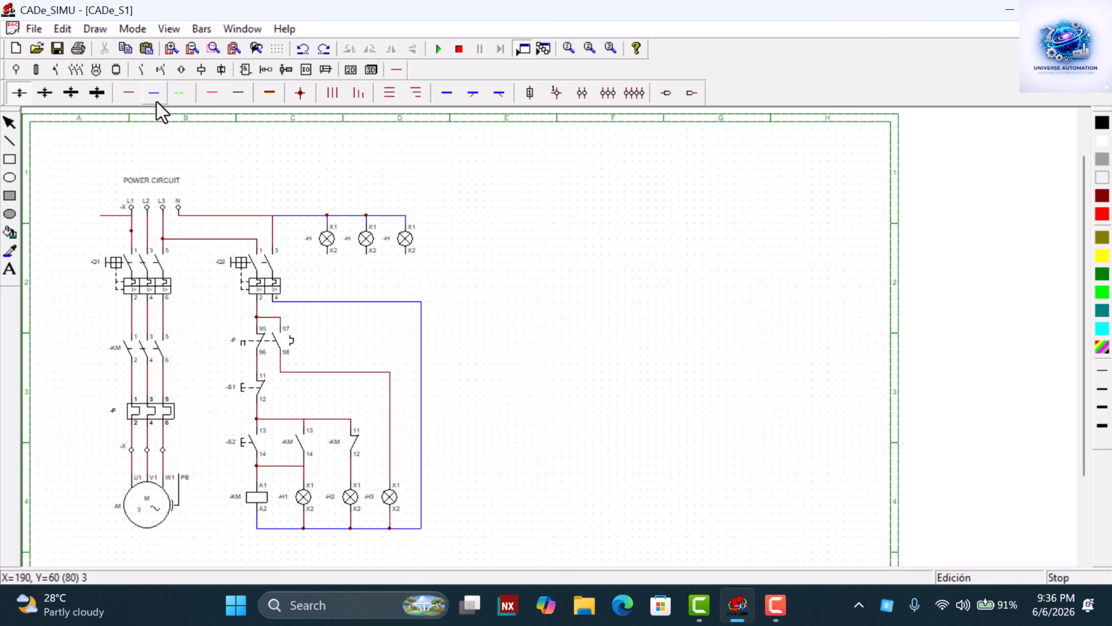
{"action": "left_click", "coordinate": [151, 95]}
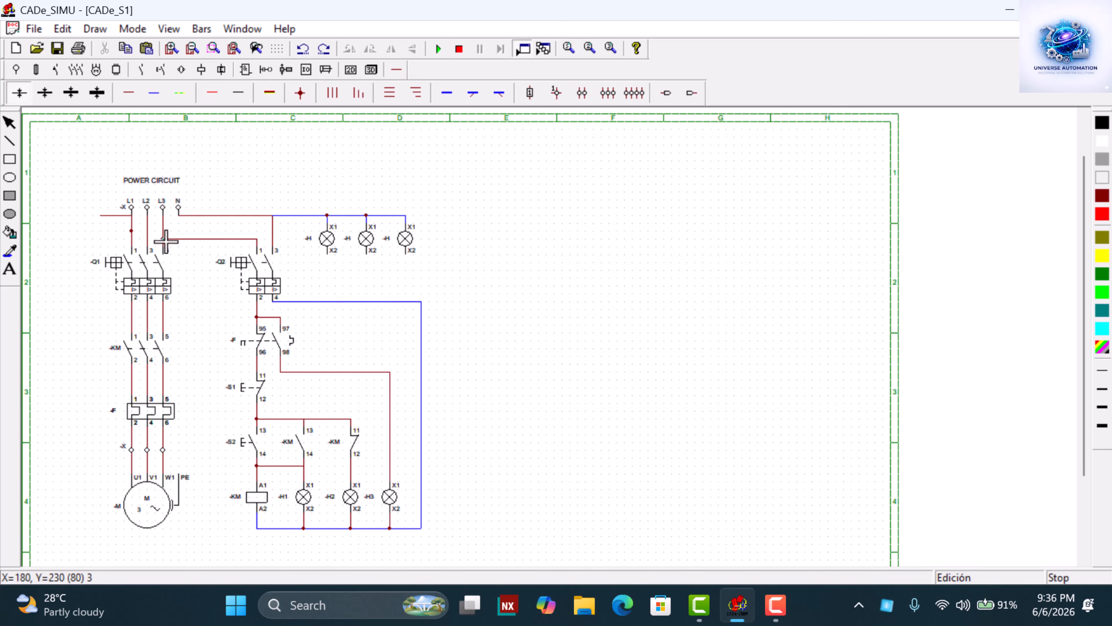
{"action": "left_click_drag", "start_coordinate": [164, 239], "coordinate": [103, 234]}
{"action": "key", "text": "Escape"}
{"action": "left_click", "coordinate": [115, 233]}
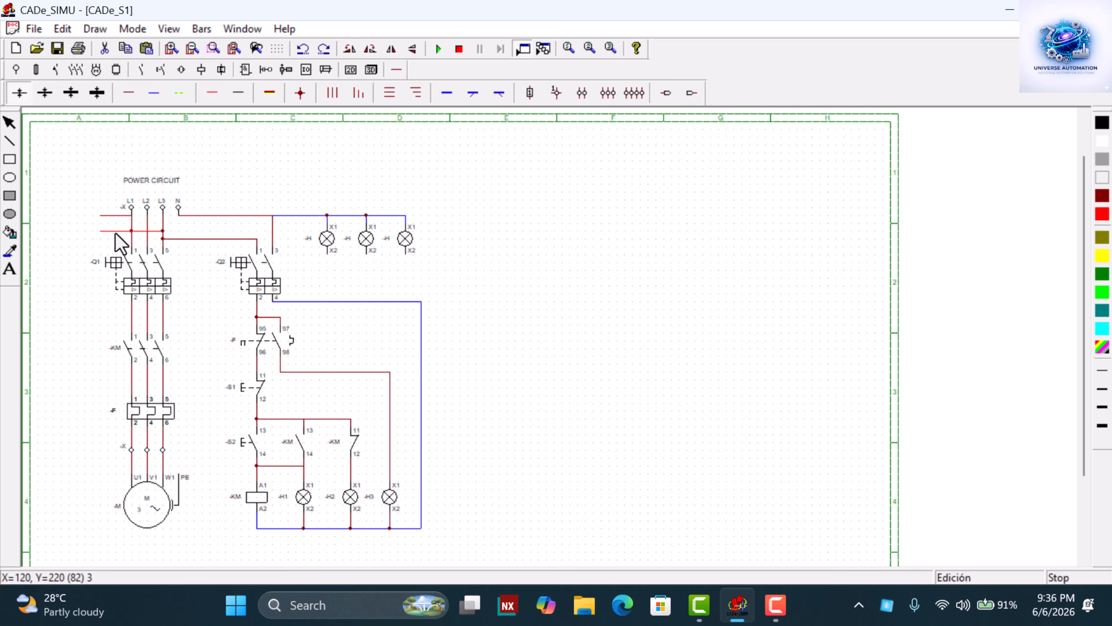
{"action": "key", "text": "Delete"}
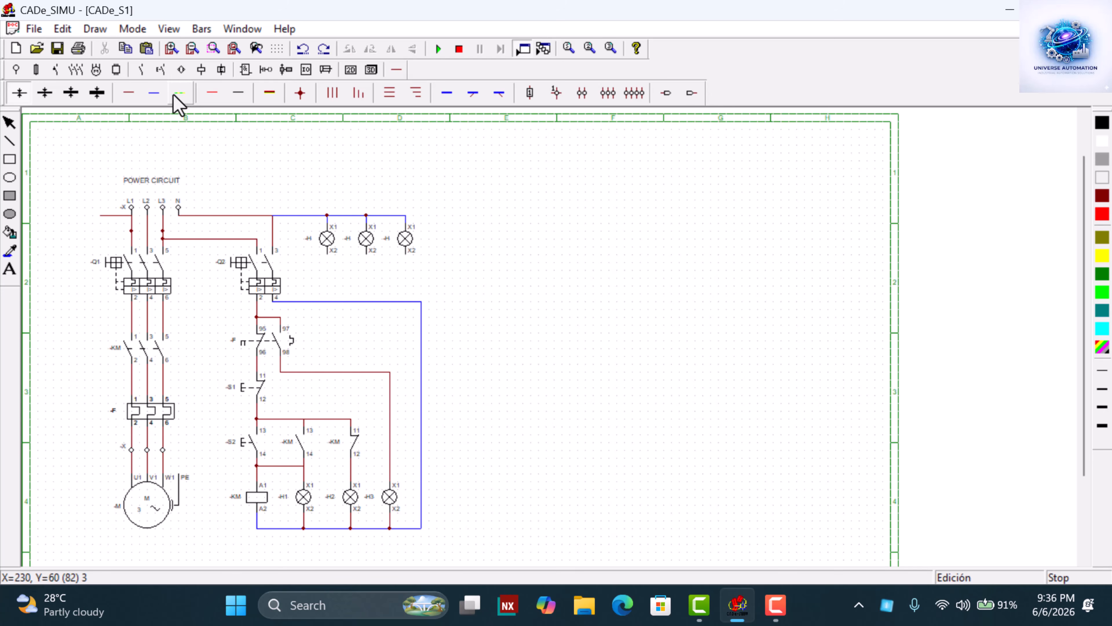
Draw phase wire stubs from the L2 and L3 lines below the L1 stub, extending to the same side
{"action": "left_click", "coordinate": [129, 93]}
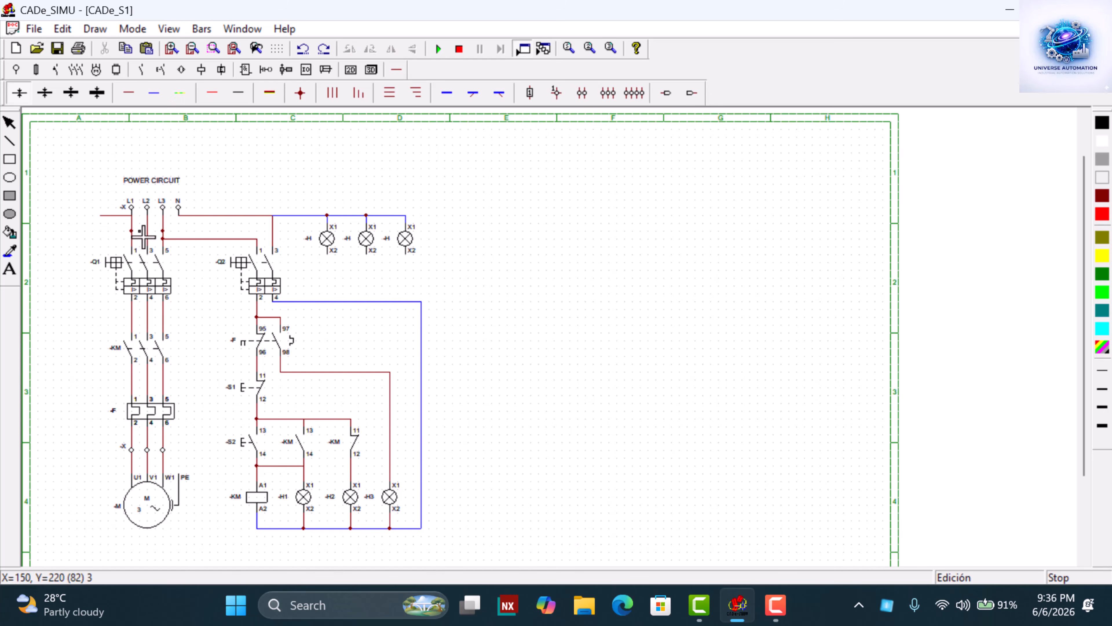
{"action": "left_click", "coordinate": [147, 234]}
{"action": "left_click", "coordinate": [105, 233]}
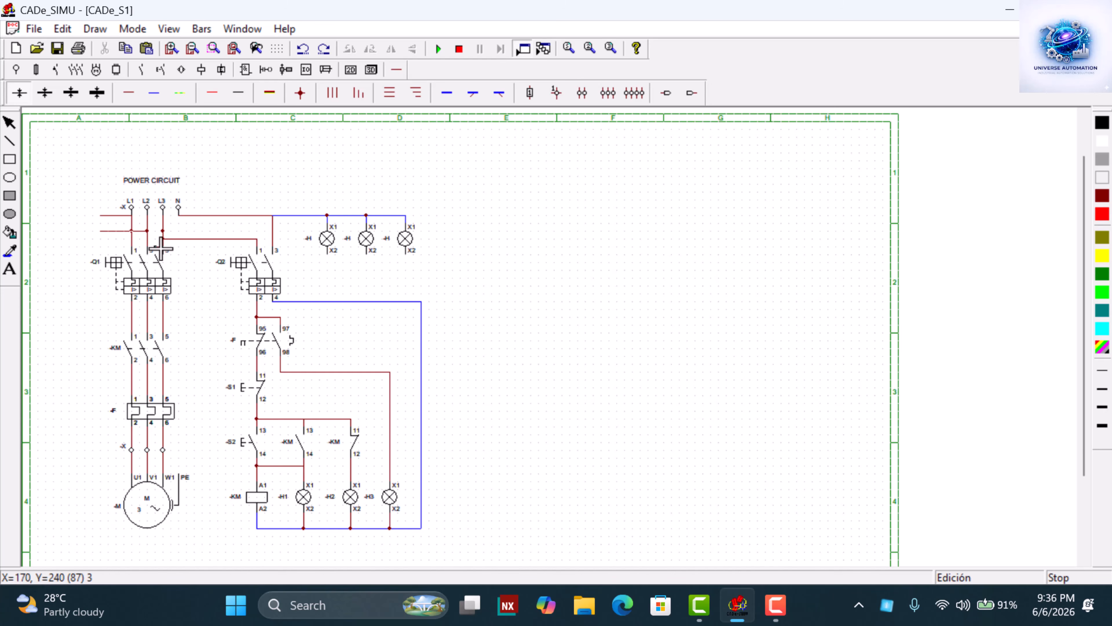
{"action": "left_click_drag", "start_coordinate": [161, 248], "coordinate": [105, 249]}
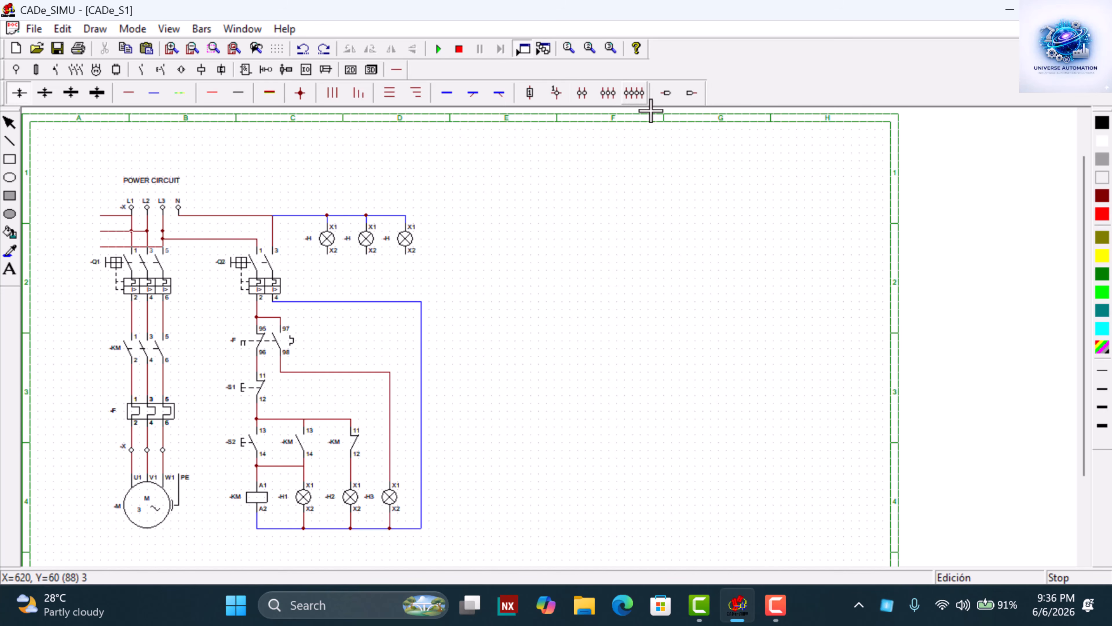
Place three output connectors in a column on the outer side of the power circuit's phase wire stubs
{"action": "left_click", "coordinate": [667, 37]}
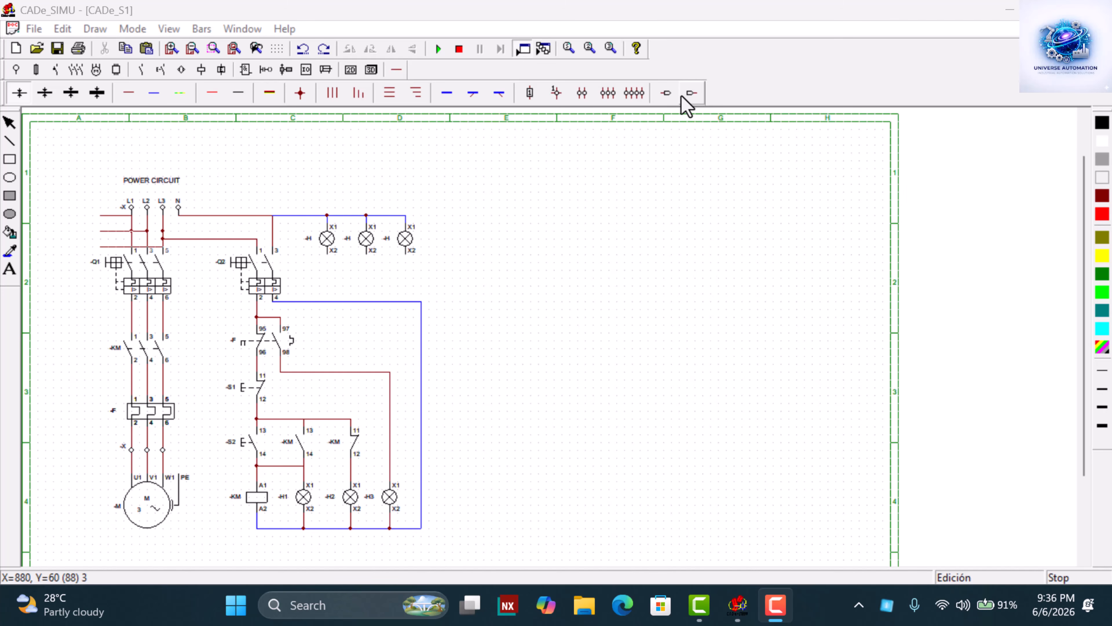
{"action": "left_click", "coordinate": [691, 94]}
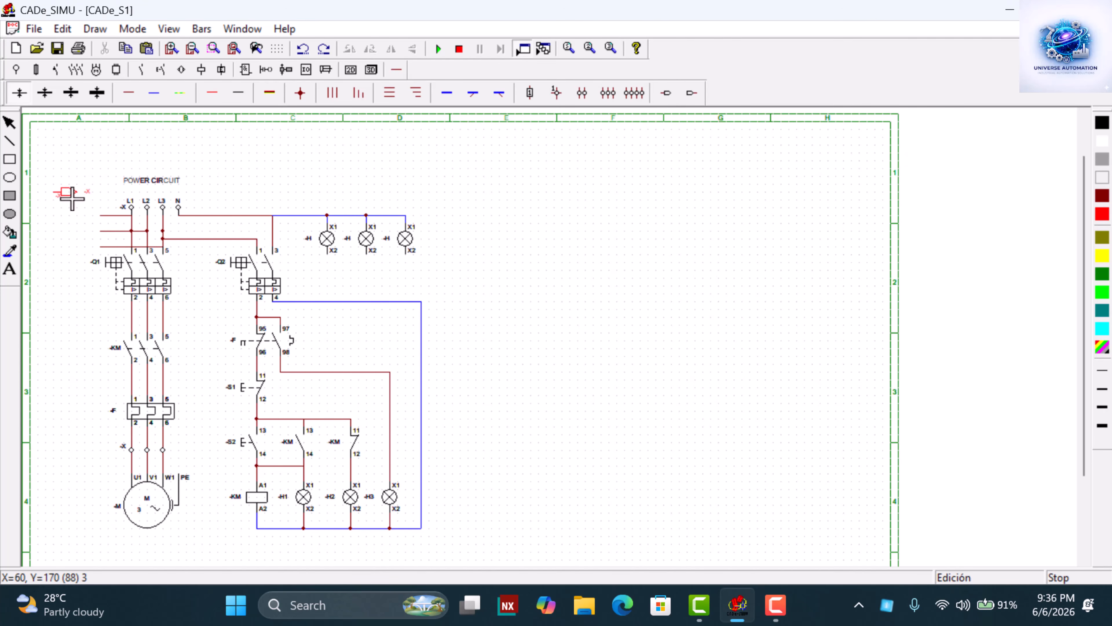
{"action": "left_click", "coordinate": [72, 204]}
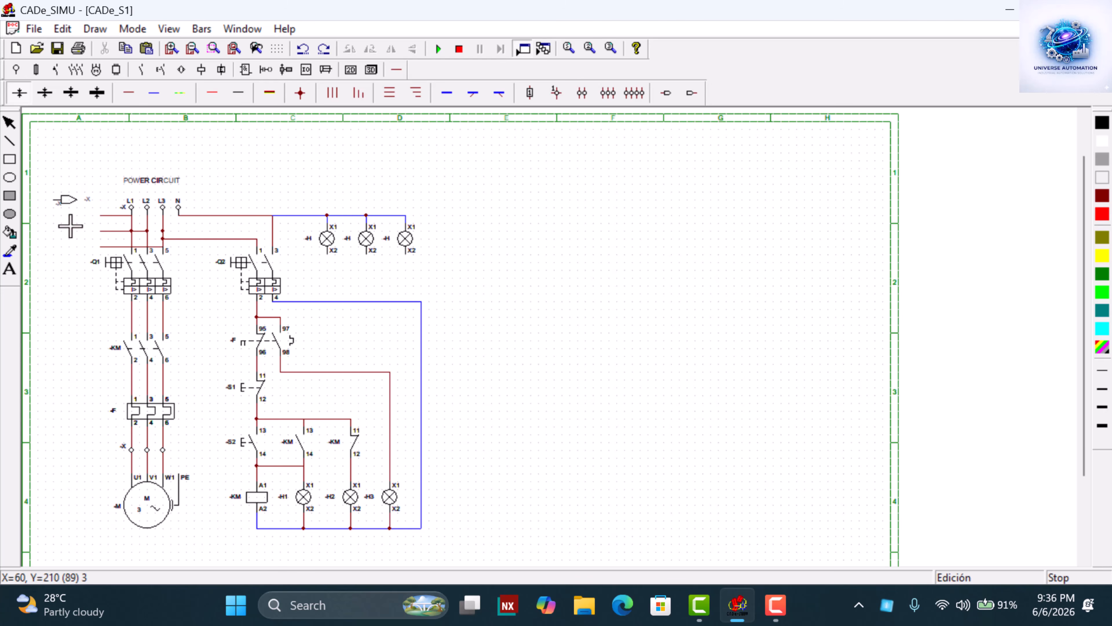
{"action": "left_click", "coordinate": [52, 254]}
{"action": "left_click", "coordinate": [51, 301]}
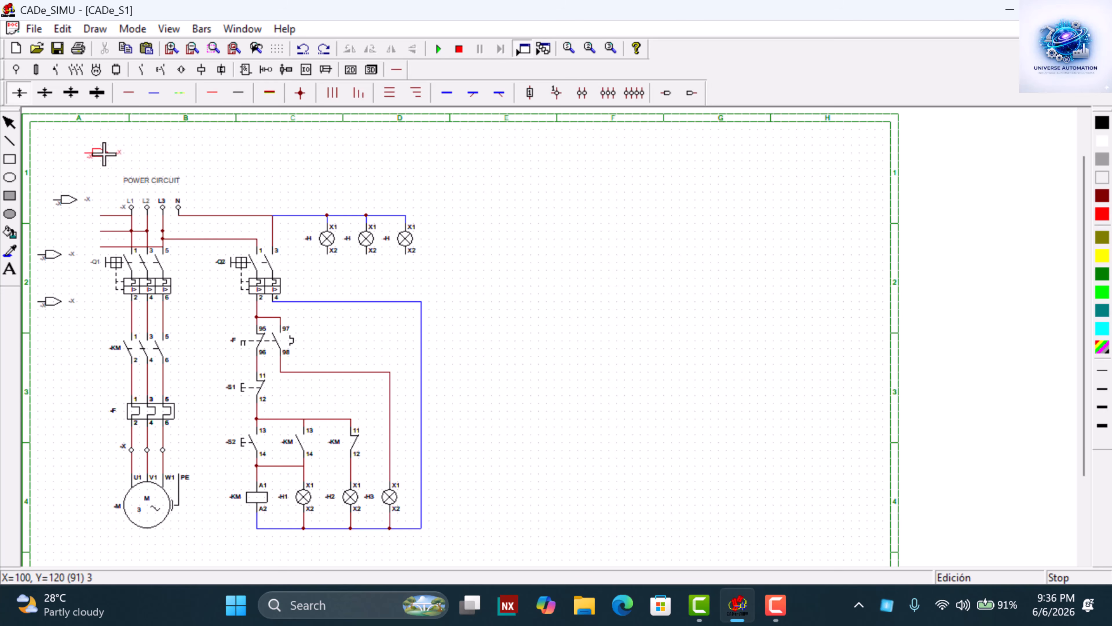
{"action": "key", "text": "Escape"}
Rotate each of the three output connectors by 180 degrees so their terminals face the phase wire stubs
{"action": "left_click", "coordinate": [70, 200]}
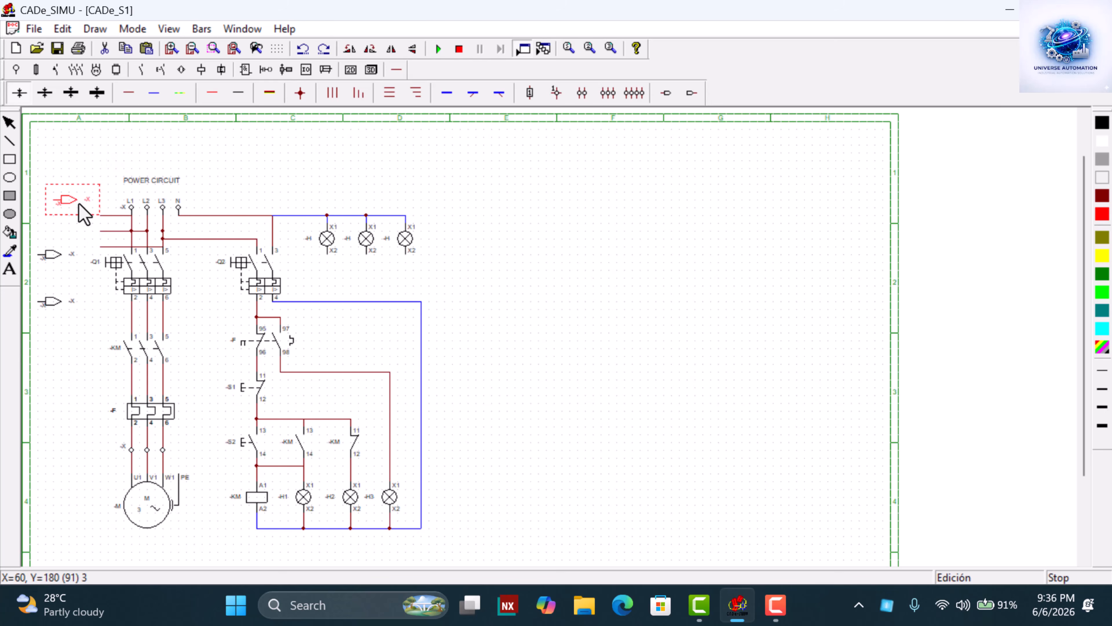
{"action": "left_click", "coordinate": [349, 49]}
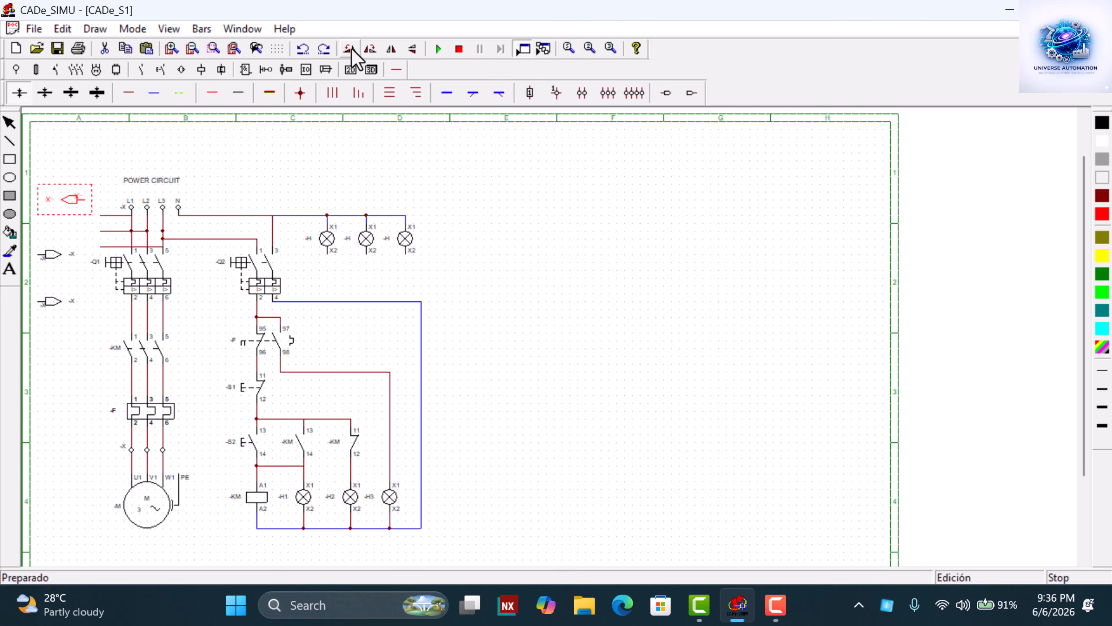
{"action": "left_click", "coordinate": [49, 254]}
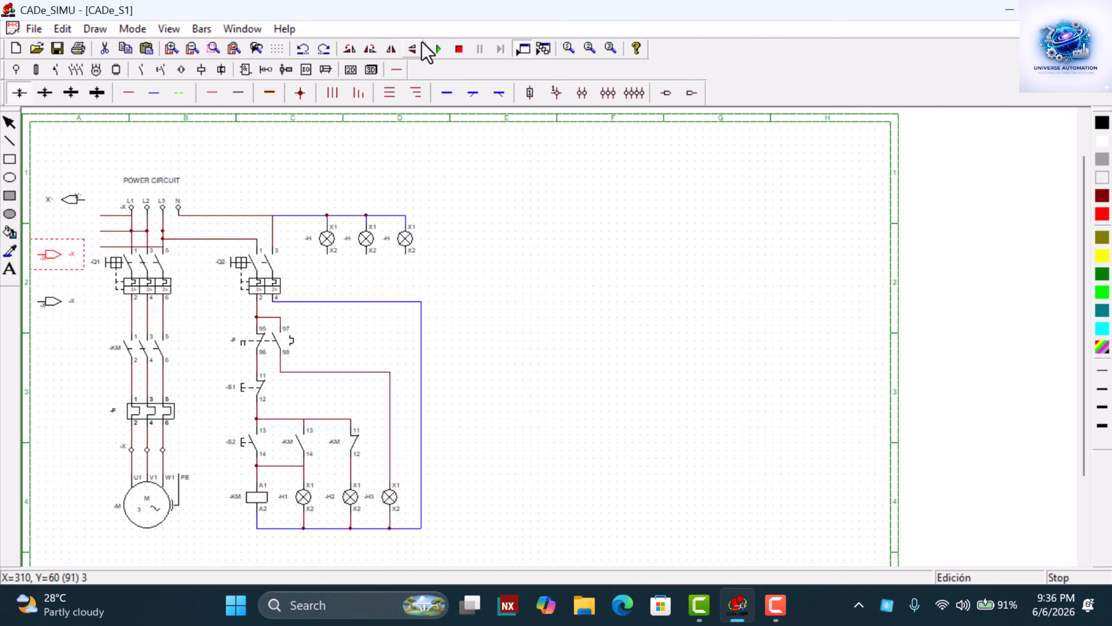
{"action": "left_click", "coordinate": [352, 50]}
{"action": "left_click", "coordinate": [352, 50]}
{"action": "left_click", "coordinate": [351, 50]}
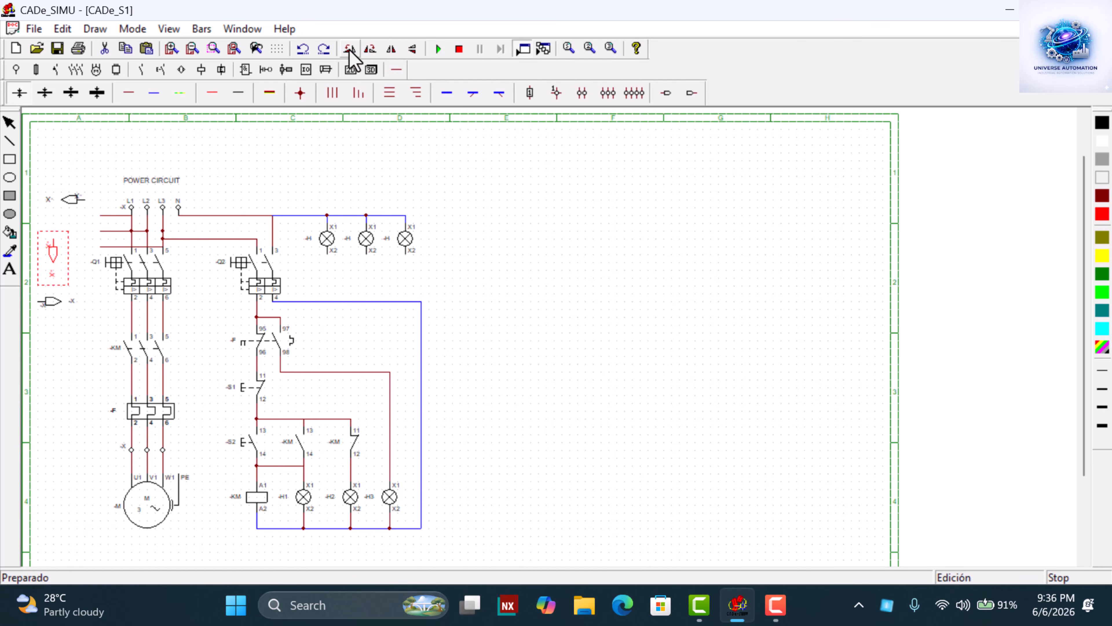
{"action": "left_click", "coordinate": [372, 49]}
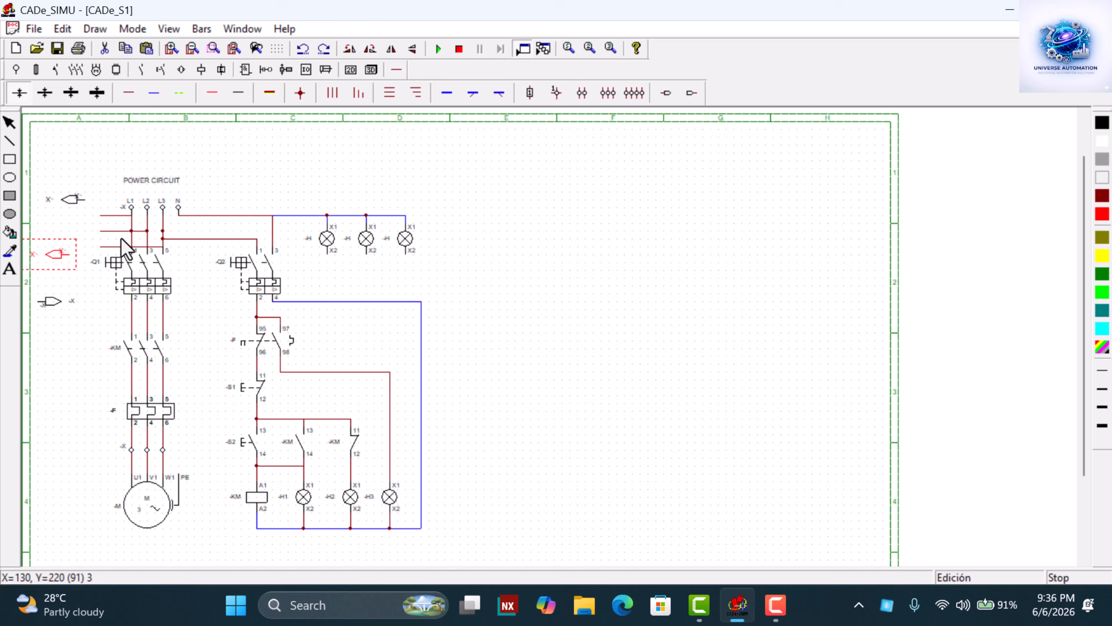
{"action": "left_click", "coordinate": [60, 291]}
{"action": "left_click", "coordinate": [42, 311]}
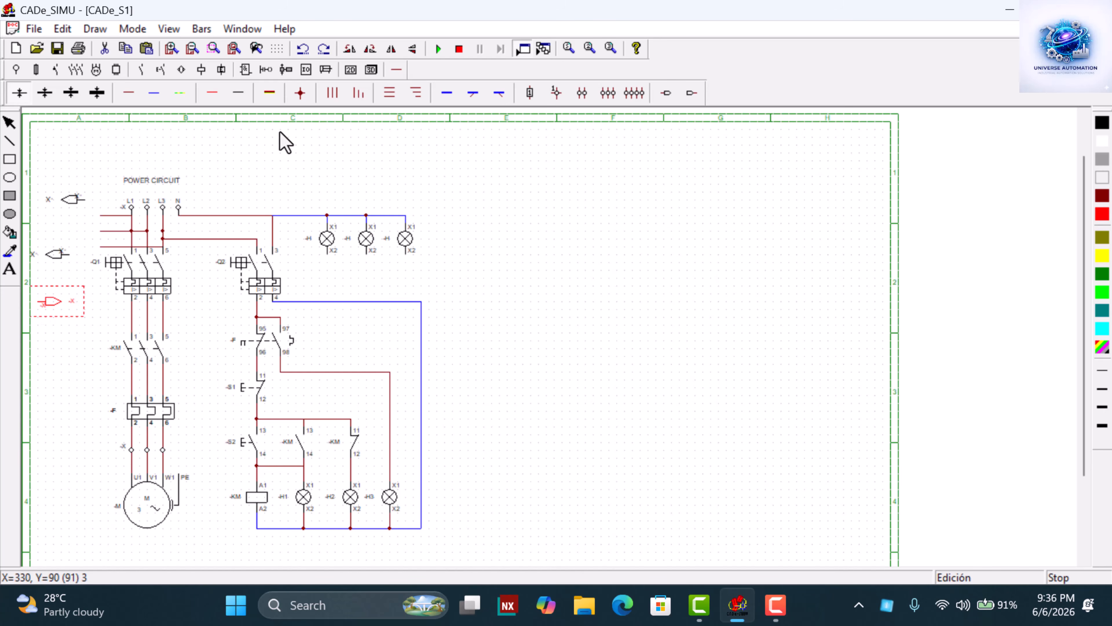
{"action": "left_click", "coordinate": [350, 49]}
{"action": "left_click", "coordinate": [350, 50]}
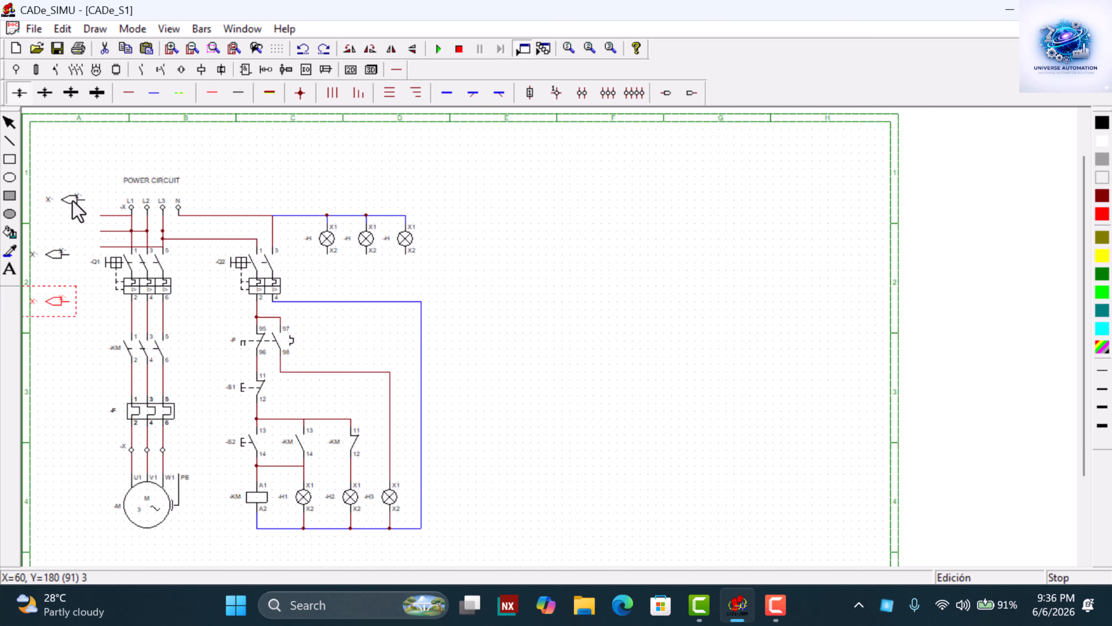
Move the three output connectors onto the free ends of the L1, L2 and L3 wire stubs
{"action": "left_click_drag", "start_coordinate": [73, 201], "coordinate": [88, 222]}
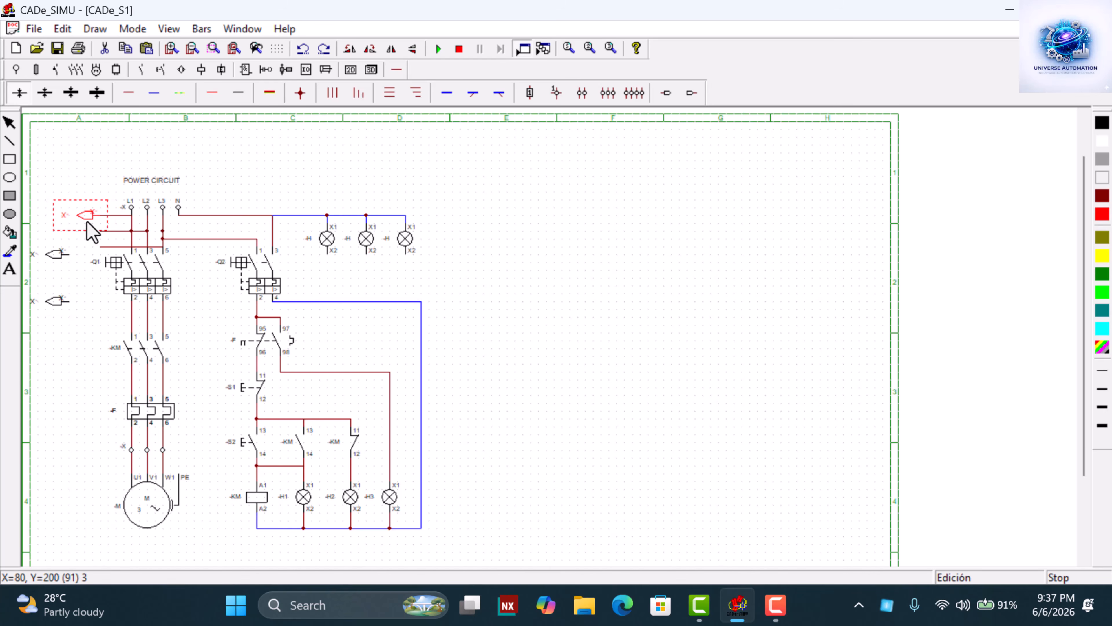
{"action": "left_click", "coordinate": [59, 256]}
{"action": "left_click_drag", "start_coordinate": [58, 257], "coordinate": [86, 238]}
{"action": "left_click_drag", "start_coordinate": [59, 302], "coordinate": [89, 251]}
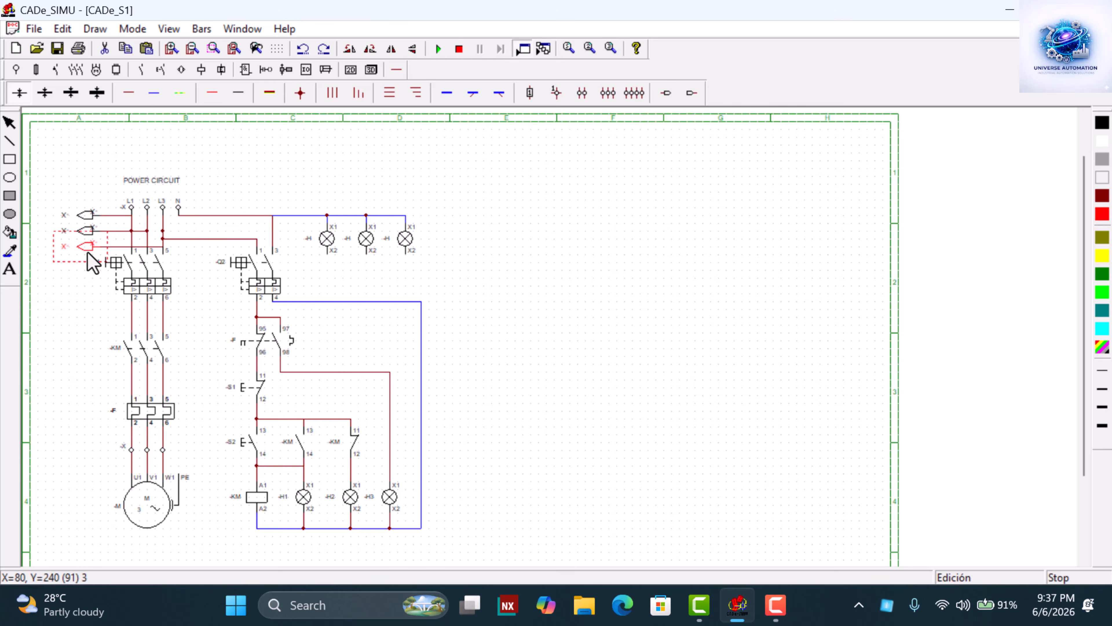
{"action": "left_click", "coordinate": [490, 267]}
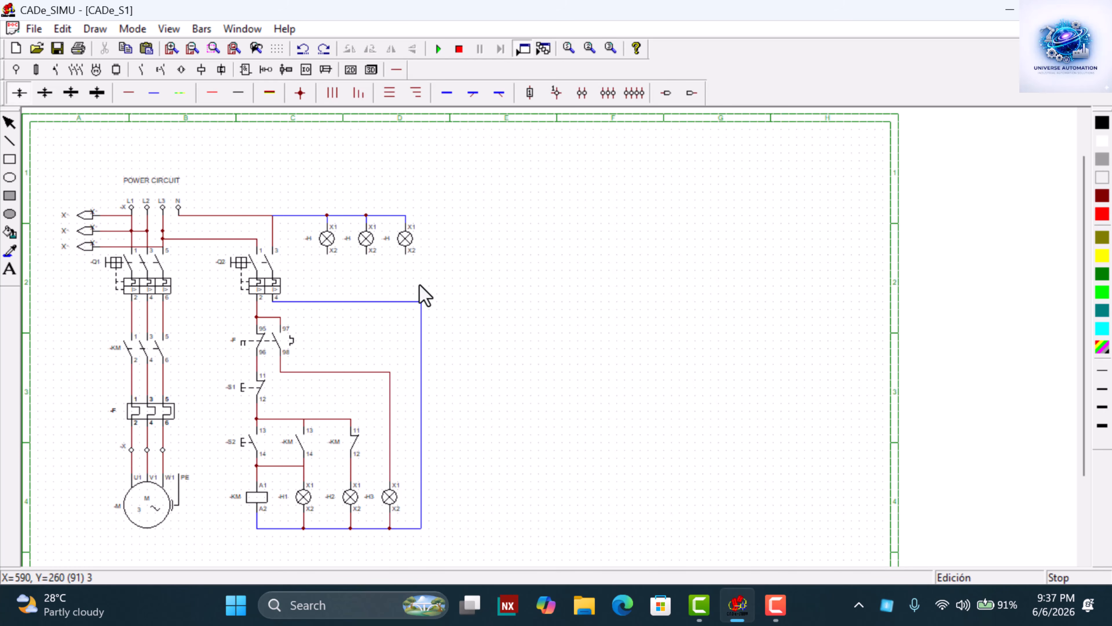
Name the output connector on the L1 wire stub -L1
{"action": "left_click", "coordinate": [84, 216]}
{"action": "double_click", "coordinate": [84, 217]}
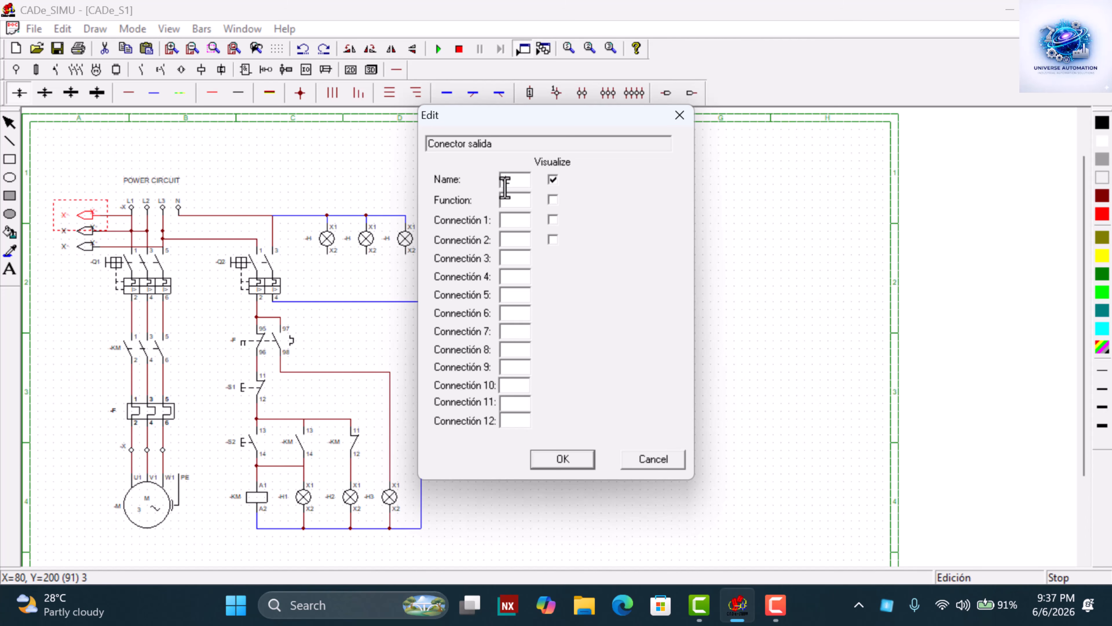
{"action": "left_click", "coordinate": [565, 458]}
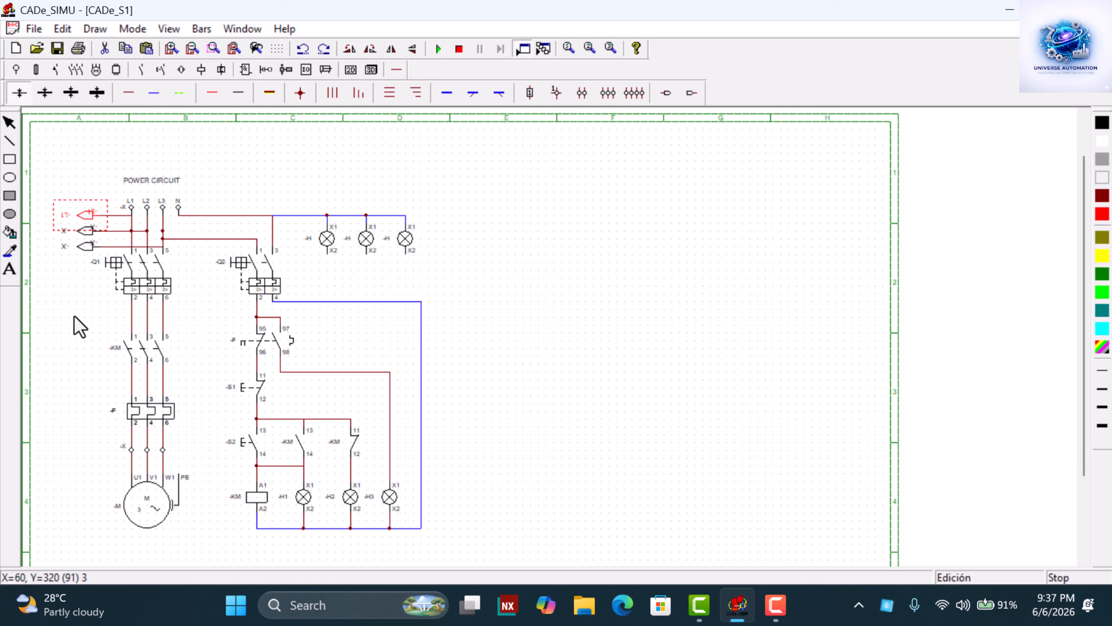
Name the output connector on the L2 wire stub L2
{"action": "double_click", "coordinate": [74, 232]}
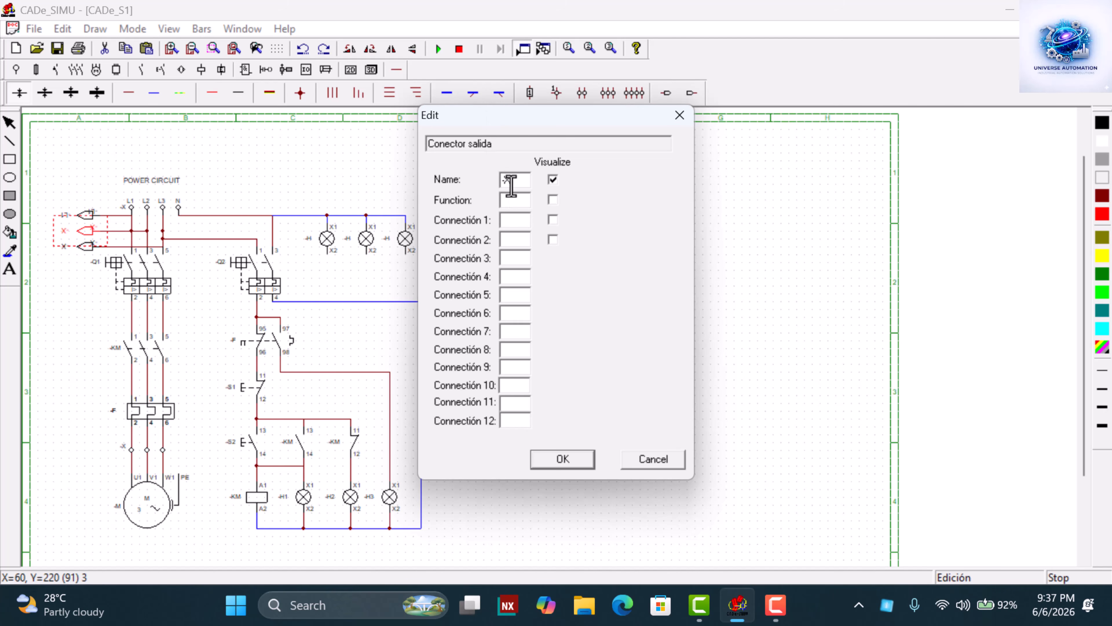
{"action": "left_click_drag", "start_coordinate": [512, 184], "coordinate": [492, 187]}
{"action": "left_click", "coordinate": [564, 460]}
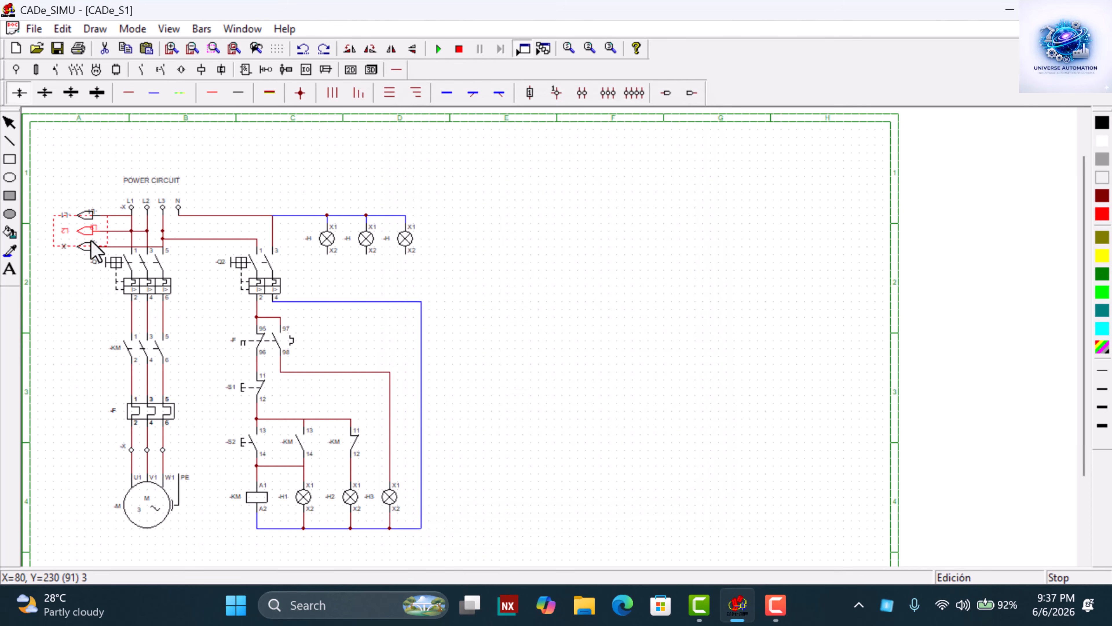
Rename the output connector on the L1 wire stub as L1, without the leading dash
{"action": "double_click", "coordinate": [85, 214]}
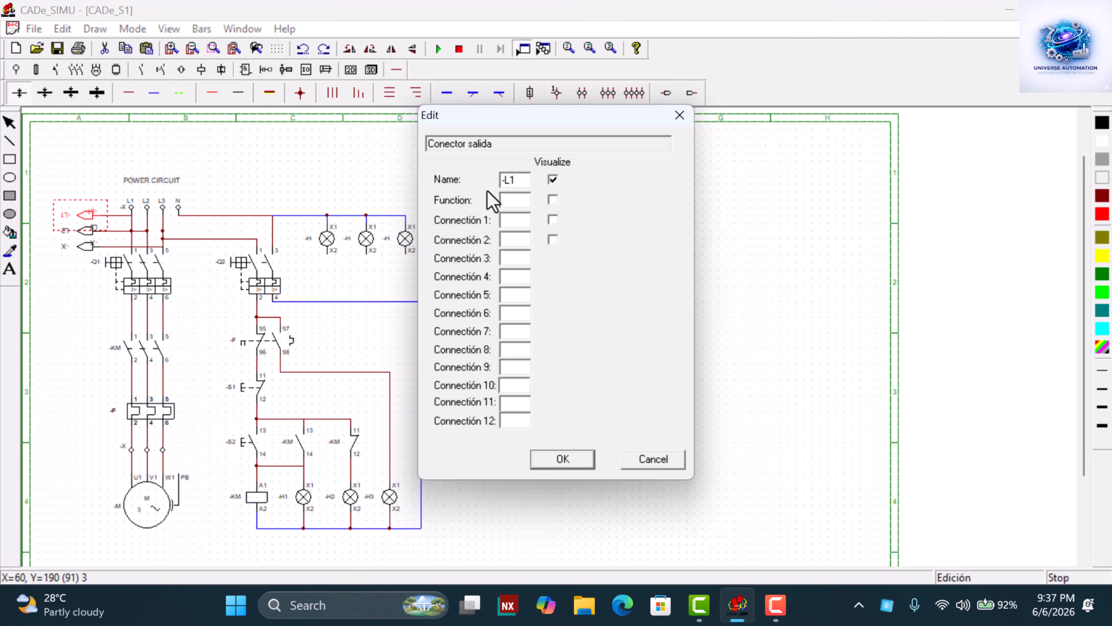
{"action": "left_click_drag", "start_coordinate": [515, 179], "coordinate": [500, 180]}
{"action": "left_click", "coordinate": [73, 311]}
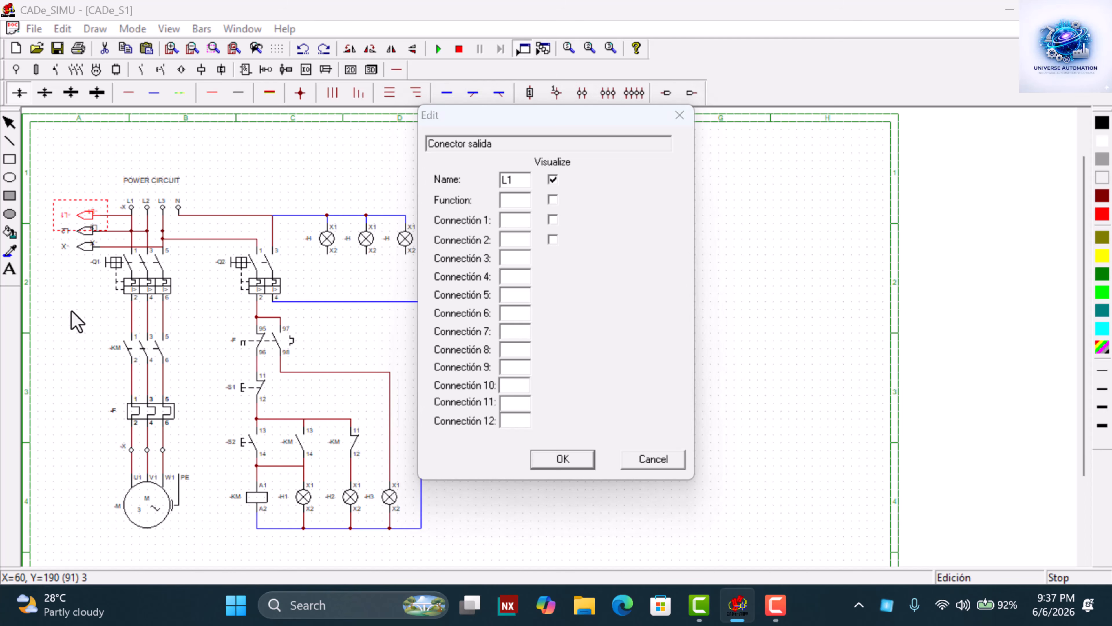
{"action": "left_click", "coordinate": [541, 458]}
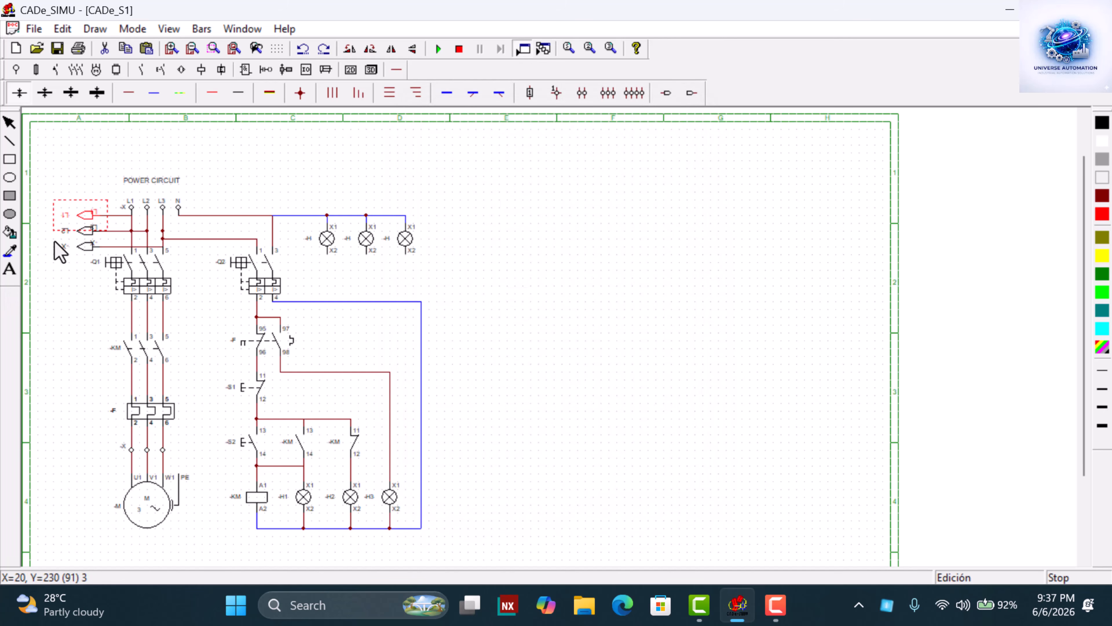
Name the output connector on the L3 wire stub L3
{"action": "double_click", "coordinate": [83, 248]}
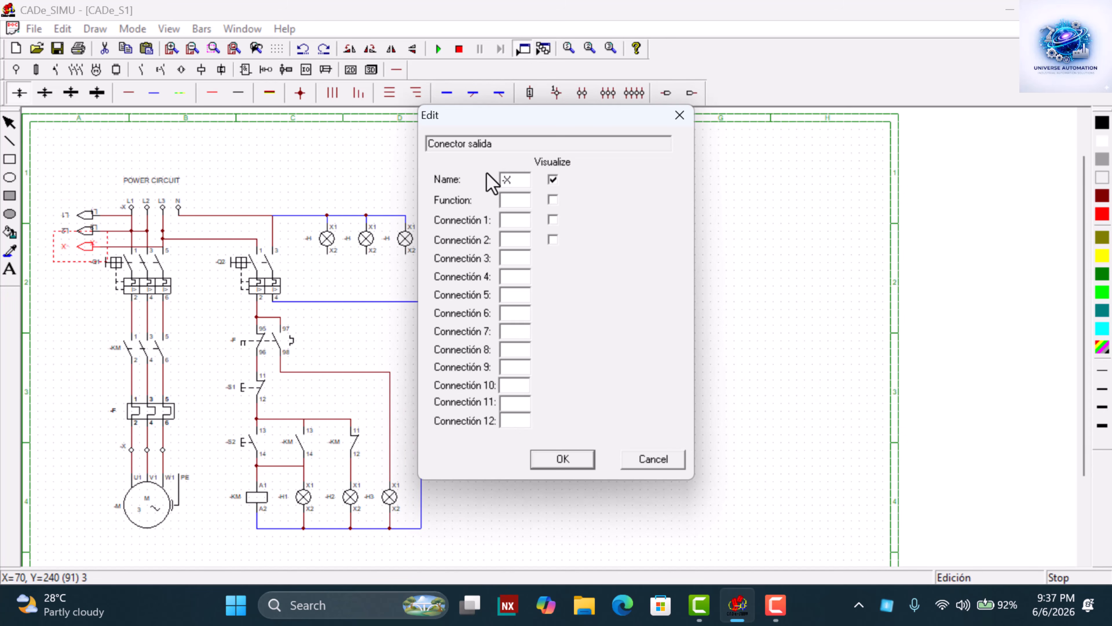
{"action": "left_click_drag", "start_coordinate": [517, 178], "coordinate": [480, 177]}
{"action": "type", "text": "L3"}
{"action": "left_click", "coordinate": [563, 459]}
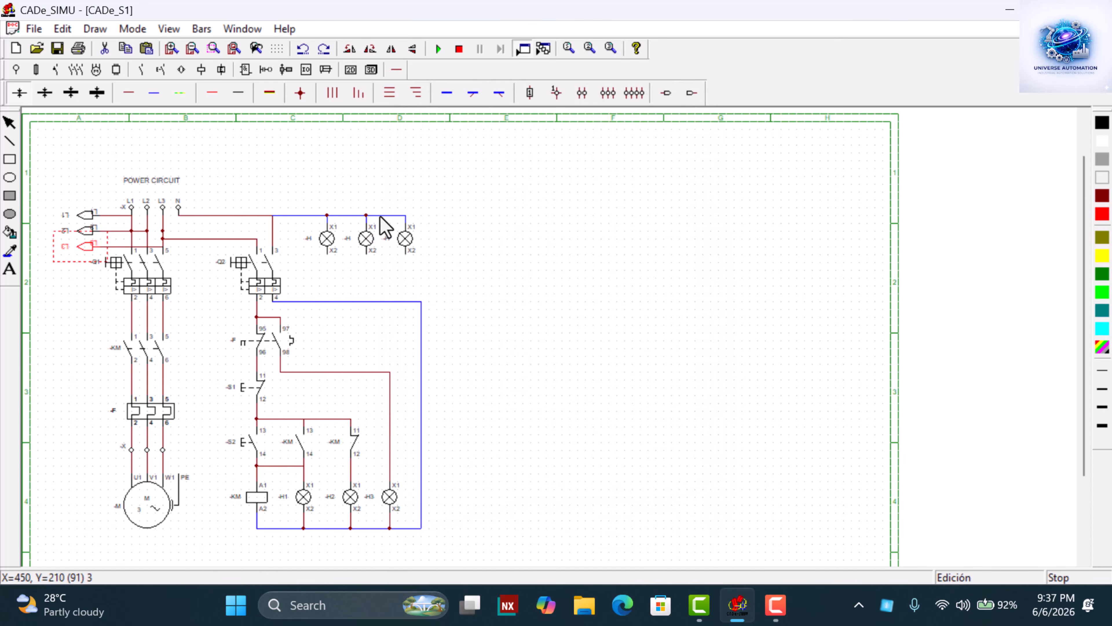
Place three input connectors in a row below the three supply signal lamps
{"action": "left_click", "coordinate": [665, 96]}
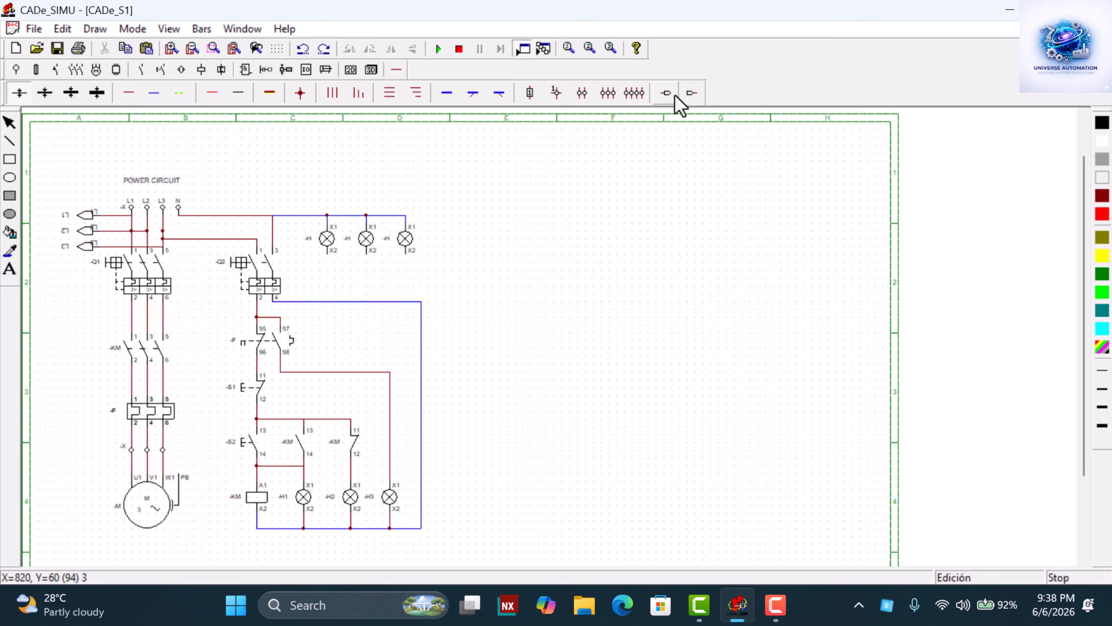
{"action": "left_click", "coordinate": [691, 93]}
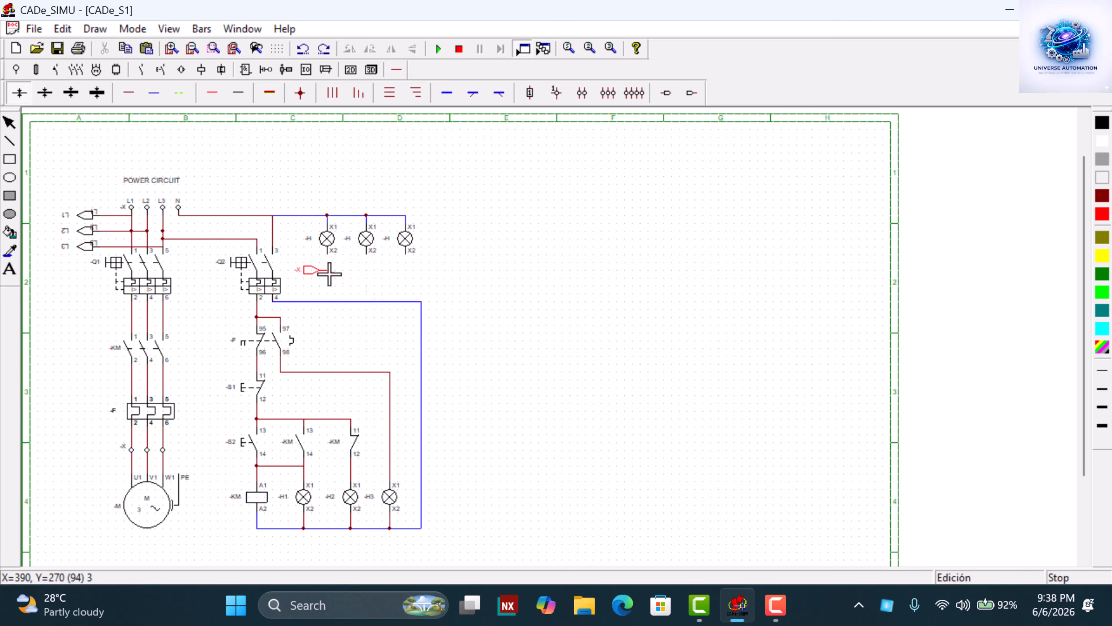
{"action": "left_click", "coordinate": [335, 278]}
{"action": "left_click", "coordinate": [375, 279]}
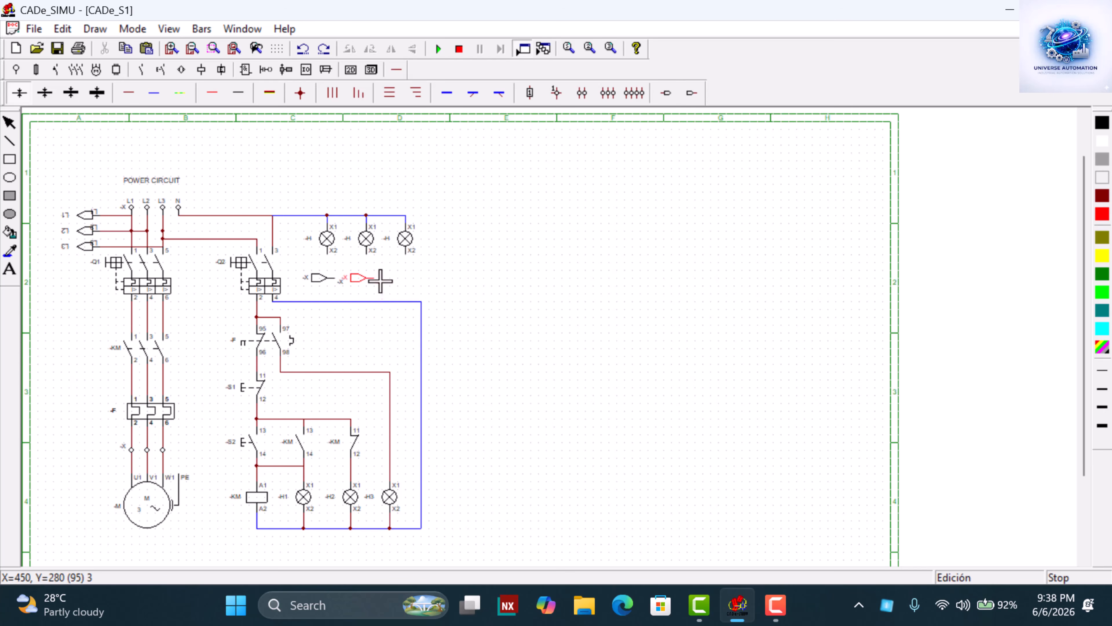
{"action": "left_click", "coordinate": [405, 279]}
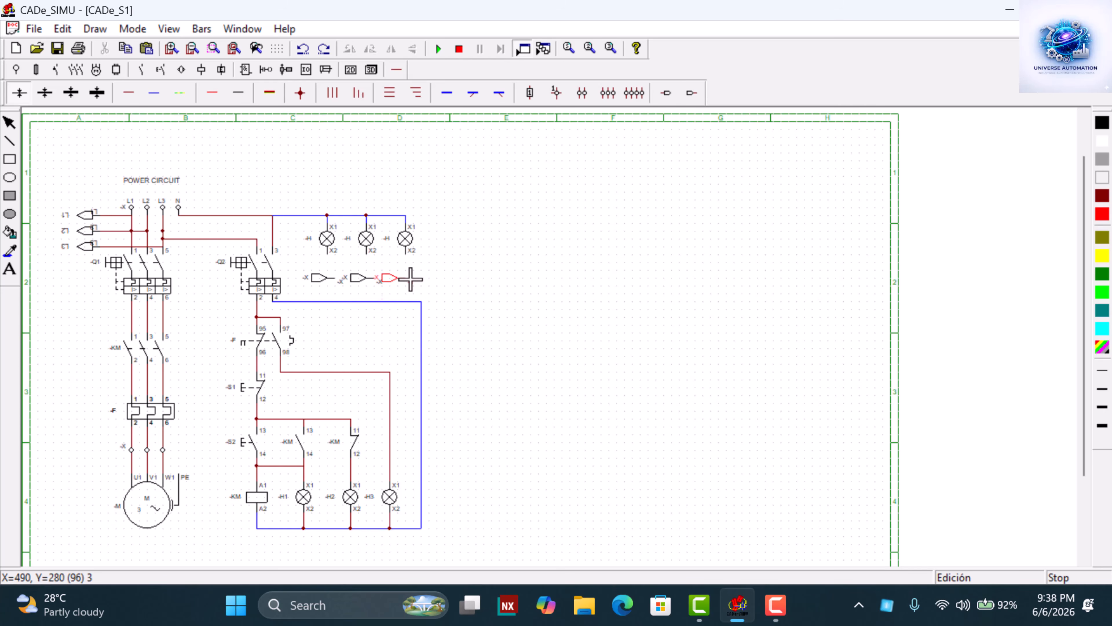
Rotate the first input connector upright to meet X2 of the first supply lamp and name it L1
{"action": "left_click", "coordinate": [315, 287]}
{"action": "left_click", "coordinate": [350, 49]}
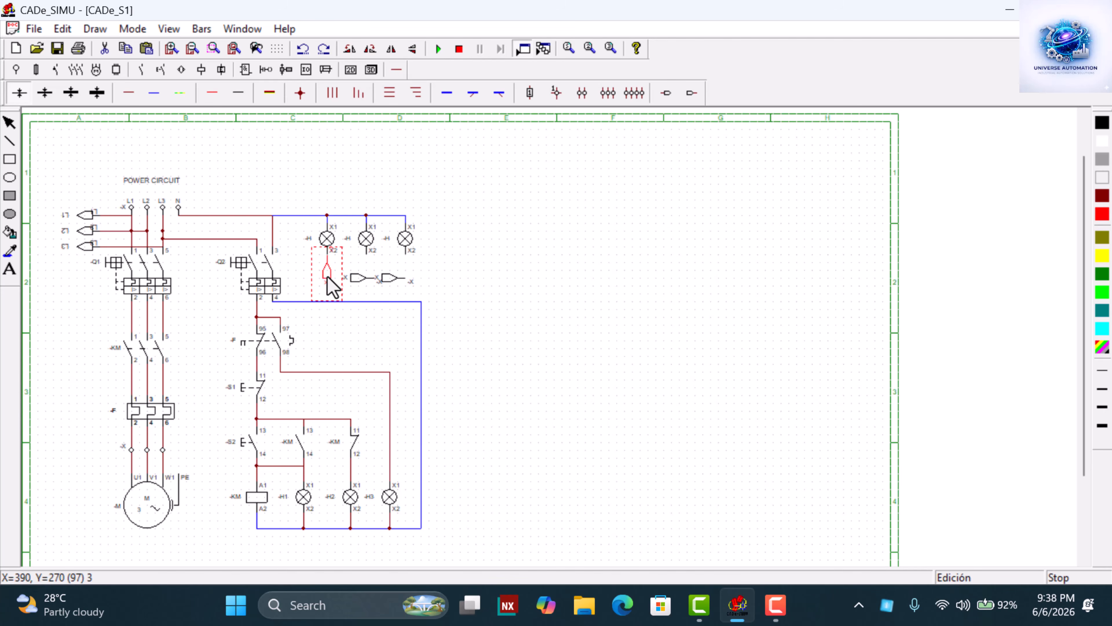
{"action": "double_click", "coordinate": [328, 276]}
{"action": "left_click_drag", "start_coordinate": [509, 180], "coordinate": [468, 179]}
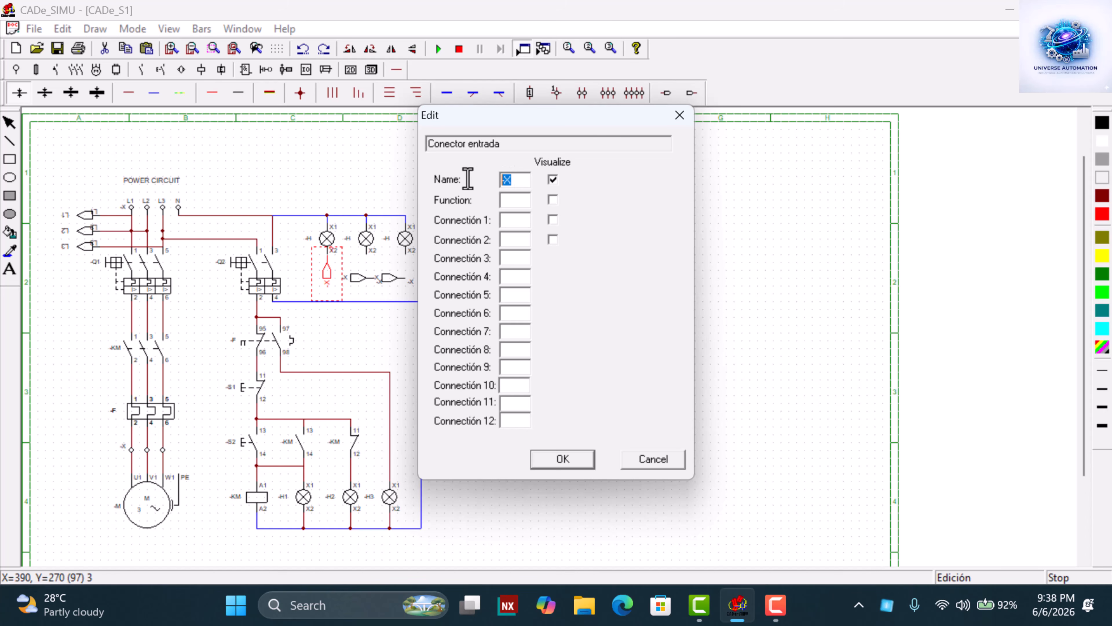
{"action": "type", "text": "L1"}
{"action": "left_click", "coordinate": [563, 459]}
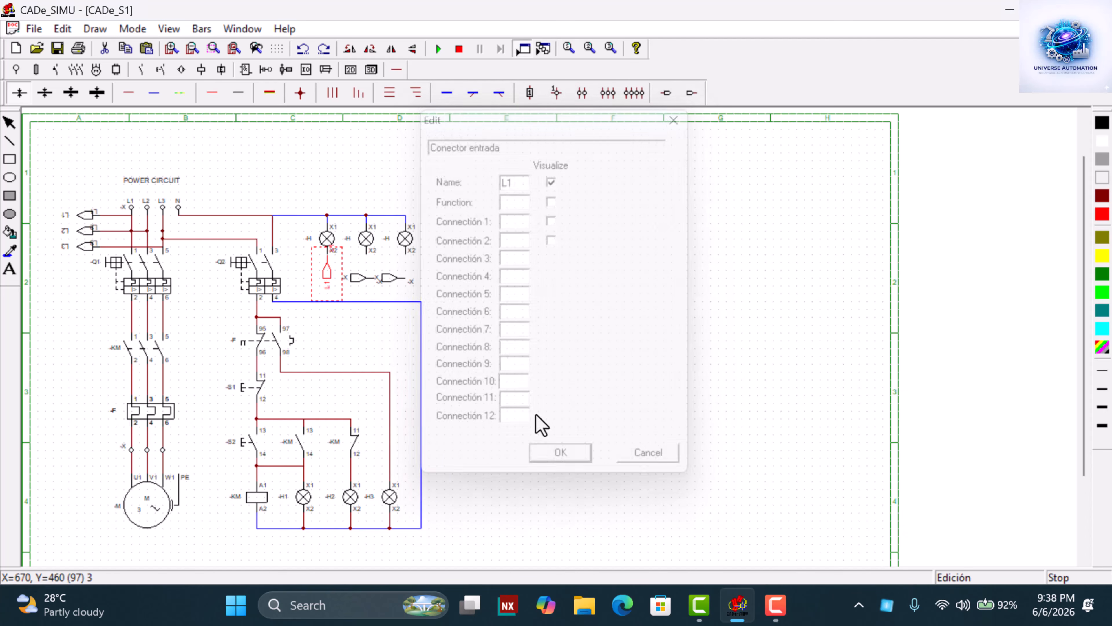
Rotate the second input connector upright to meet X2 of the middle supply lamp and name it L2
{"action": "left_click", "coordinate": [362, 280]}
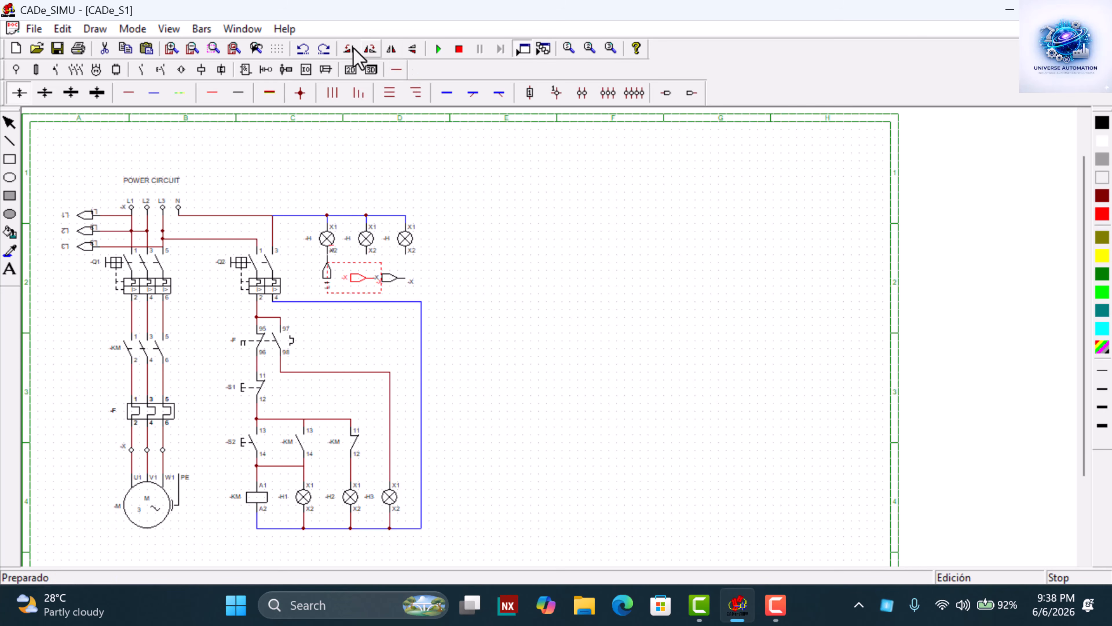
{"action": "left_click", "coordinate": [370, 48]}
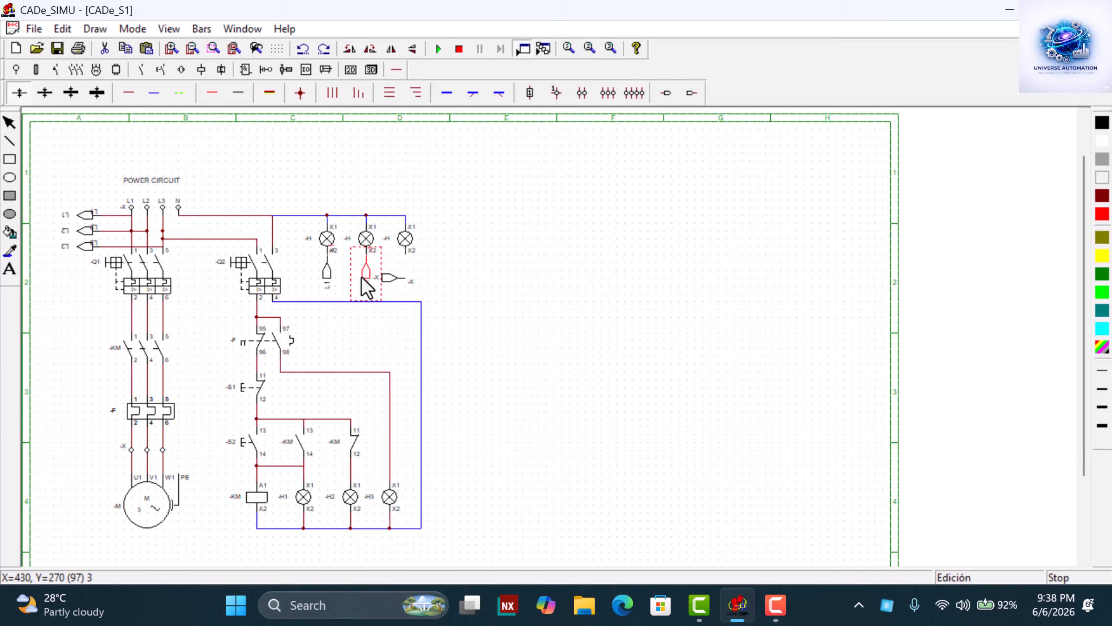
{"action": "double_click", "coordinate": [363, 279]}
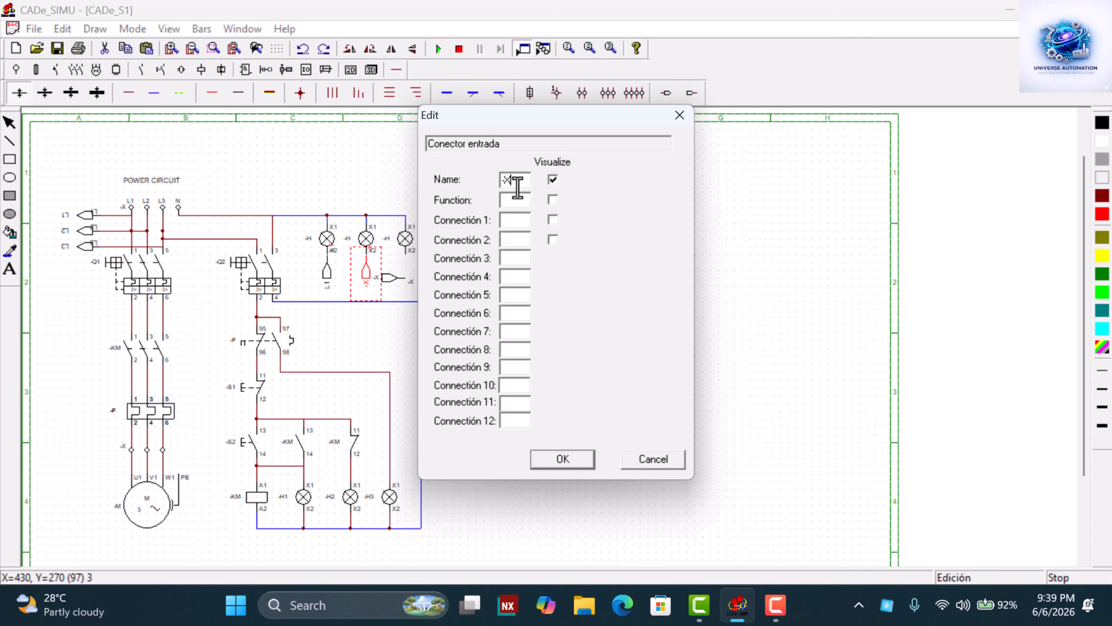
{"action": "left_click_drag", "start_coordinate": [516, 179], "coordinate": [467, 198]}
{"action": "type", "text": "L2"}
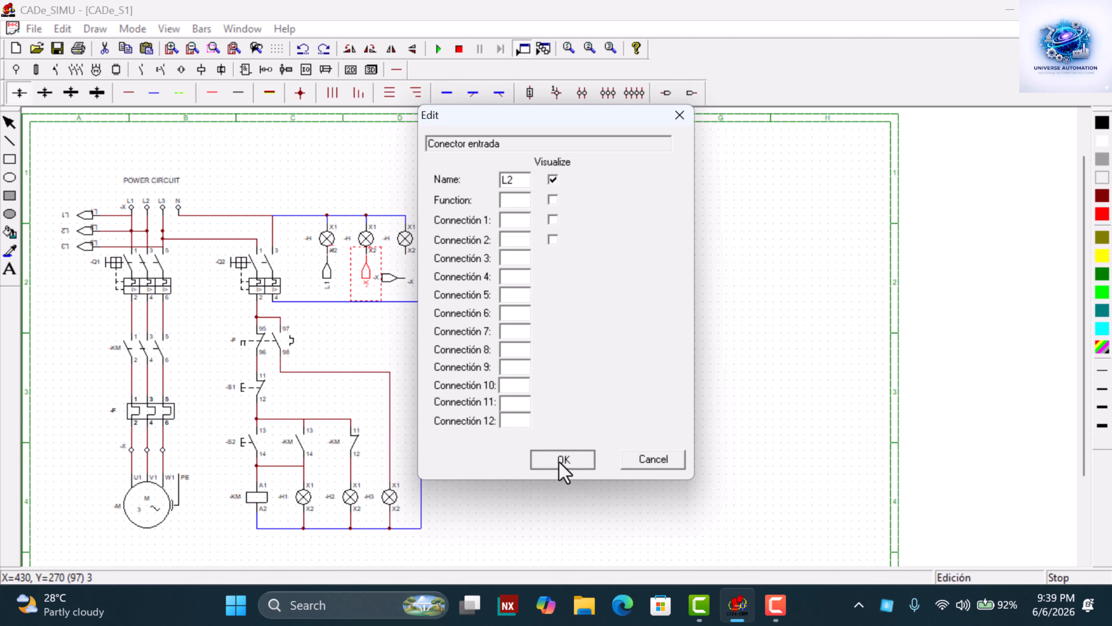
{"action": "left_click", "coordinate": [563, 460]}
Rotate the third input connector upright to meet X2 of the third supply lamp and name it L3
{"action": "left_click", "coordinate": [399, 278]}
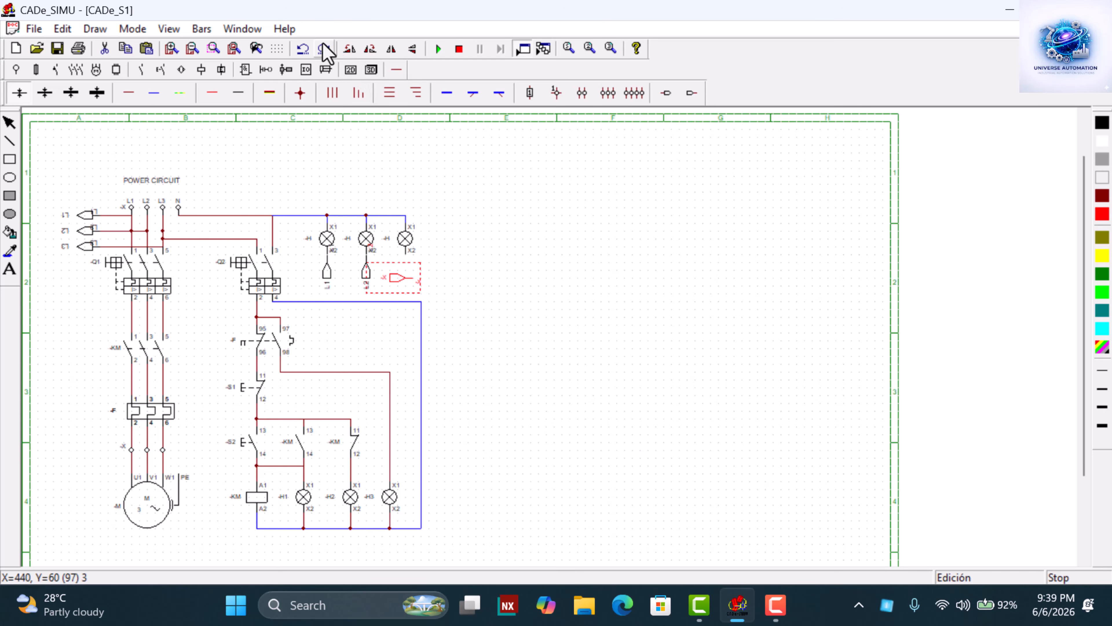
{"action": "left_click", "coordinate": [349, 48]}
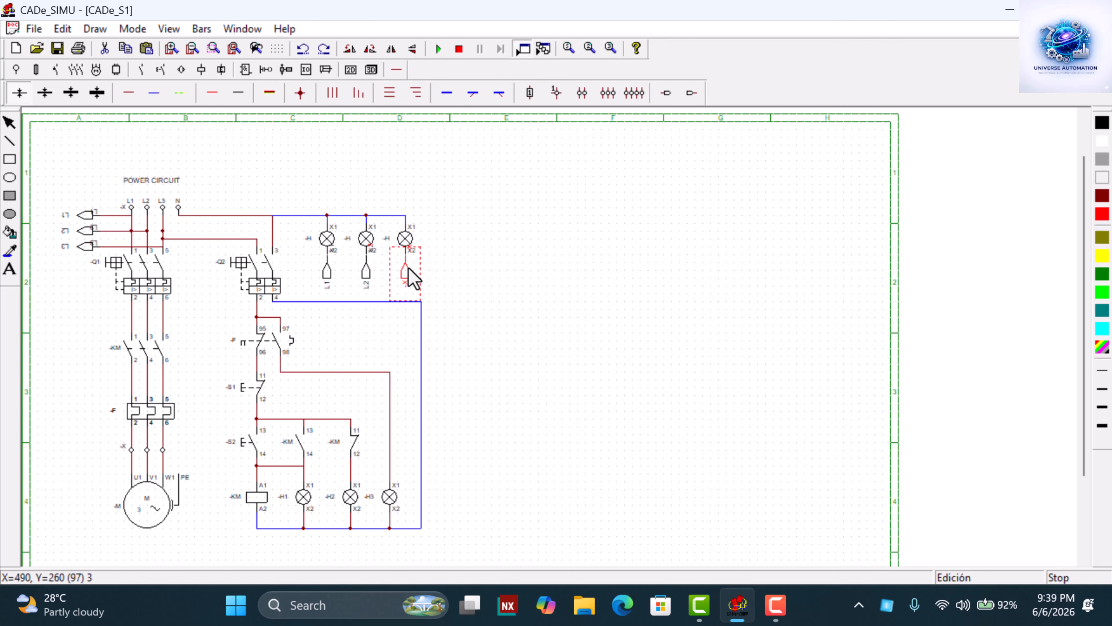
{"action": "double_click", "coordinate": [407, 269]}
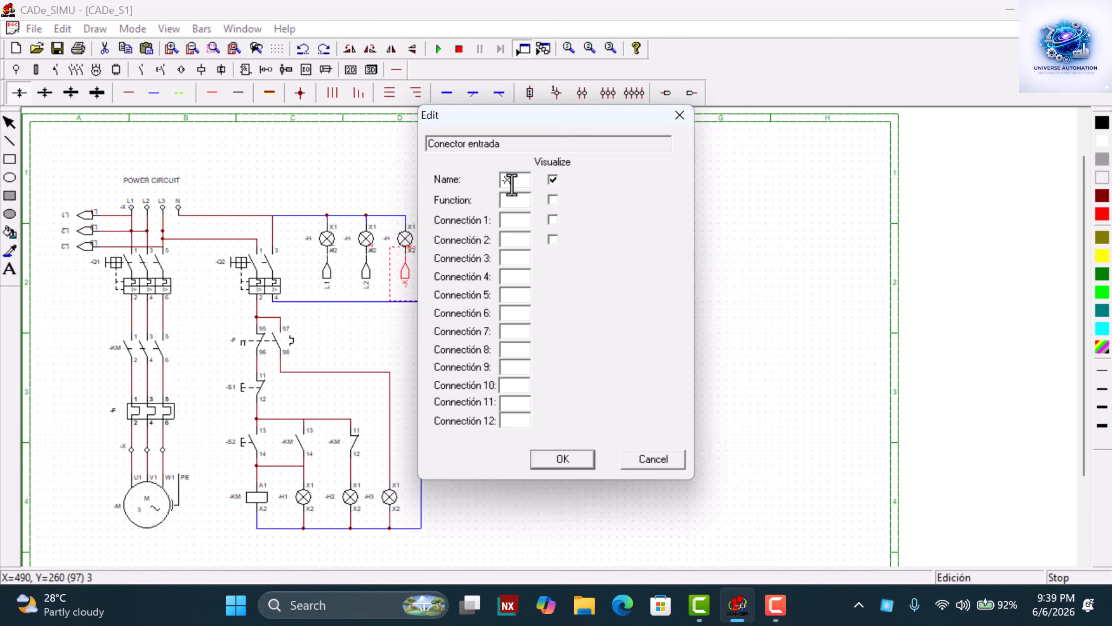
{"action": "left_click_drag", "start_coordinate": [512, 181], "coordinate": [473, 181]}
{"action": "type", "text": "L3"}
{"action": "left_click", "coordinate": [556, 463]}
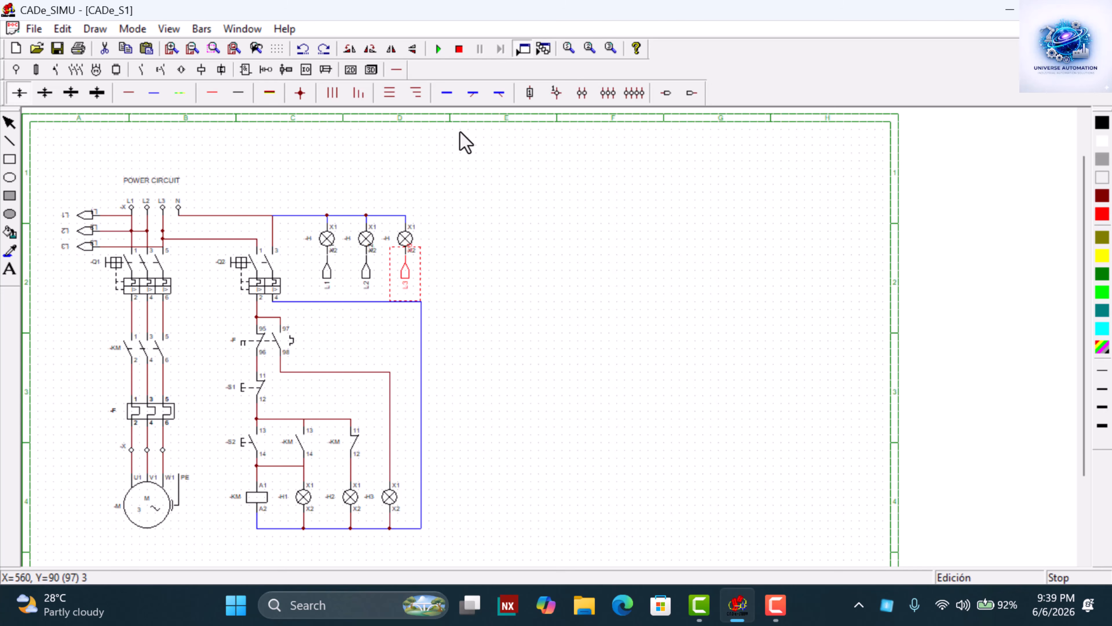
{"action": "left_click", "coordinate": [511, 330]}
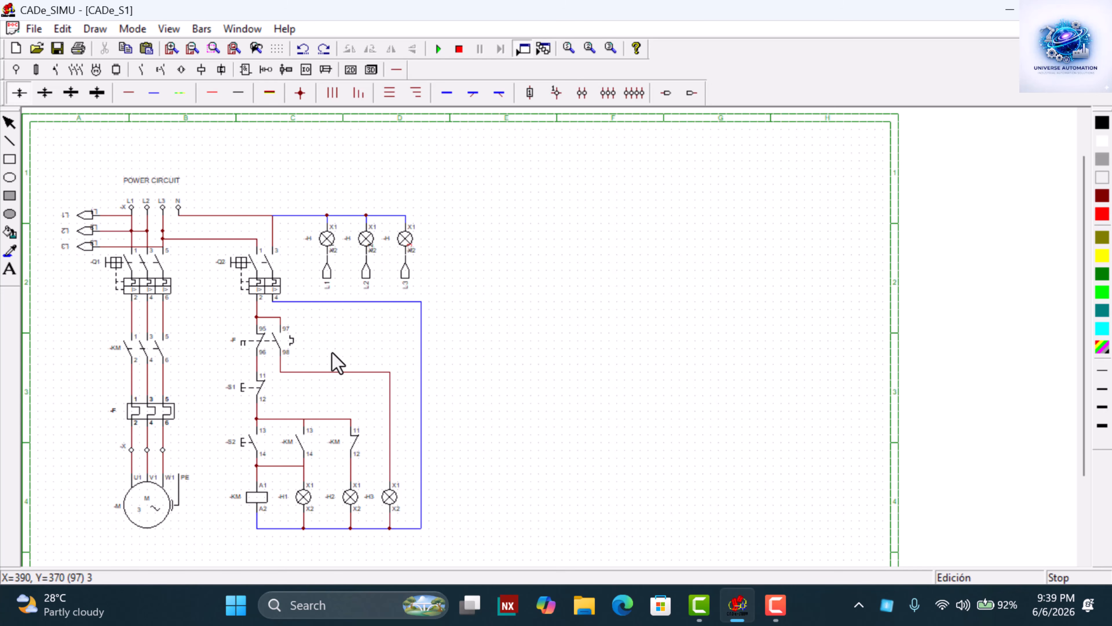
Set the color of the first supply lamp, fed by connector L1, to red
{"action": "left_click", "coordinate": [340, 245]}
{"action": "double_click", "coordinate": [339, 244]}
{"action": "left_click", "coordinate": [676, 139]}
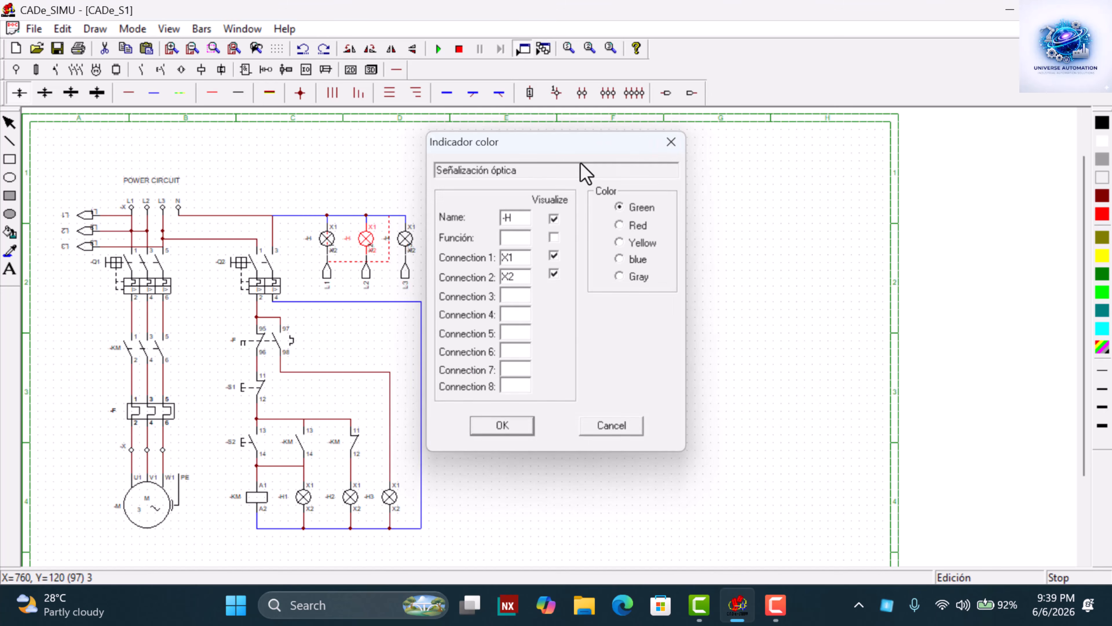
{"action": "left_click", "coordinate": [328, 244]}
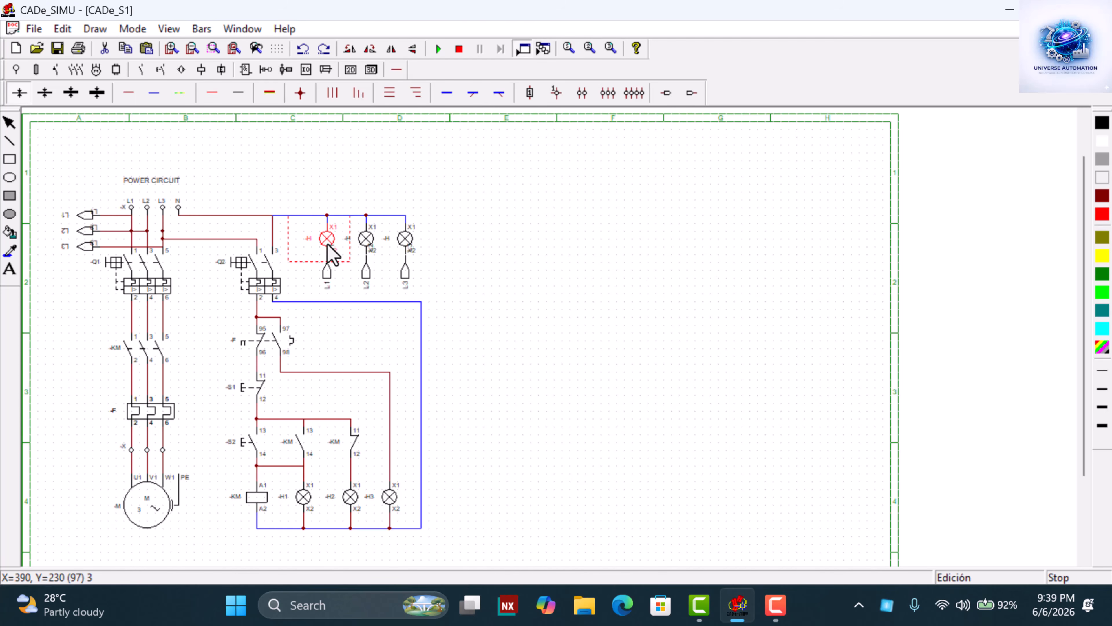
{"action": "double_click", "coordinate": [320, 241]}
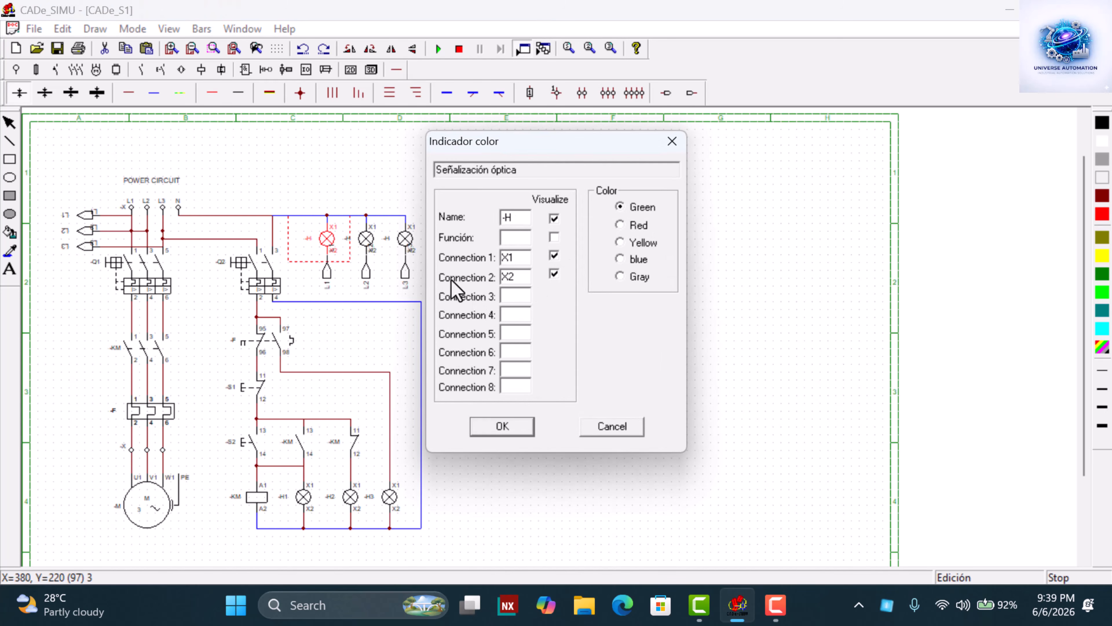
{"action": "left_click", "coordinate": [619, 225]}
{"action": "left_click", "coordinate": [518, 436]}
Set the middle supply lamp's color to yellow and the third supply lamp's color to blue
{"action": "double_click", "coordinate": [367, 242]}
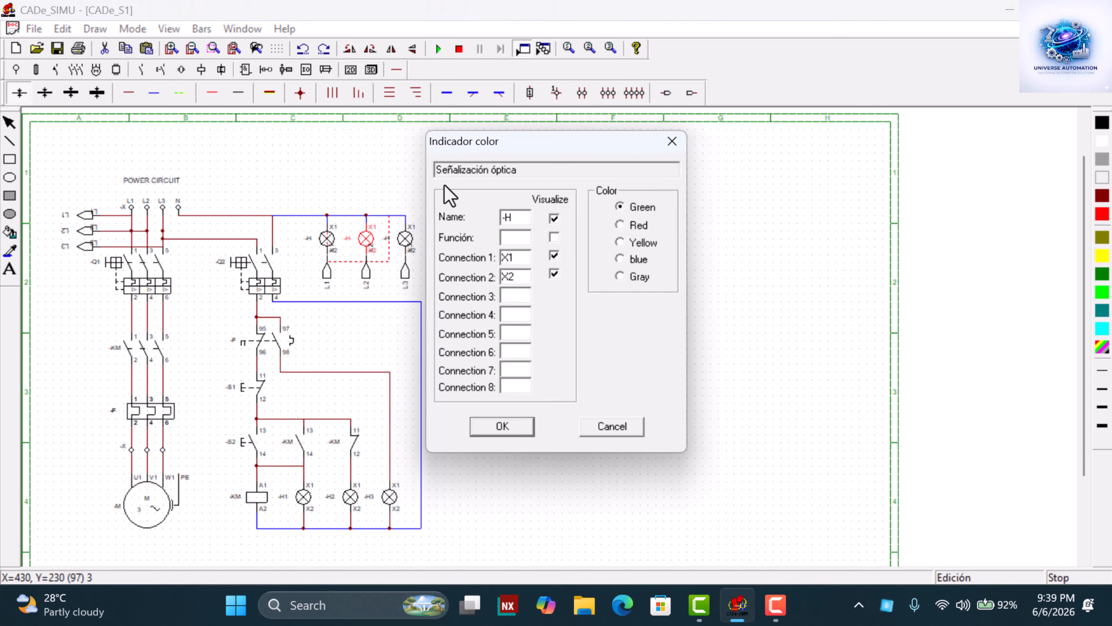
{"action": "left_click", "coordinate": [619, 242]}
{"action": "left_click", "coordinate": [517, 425]}
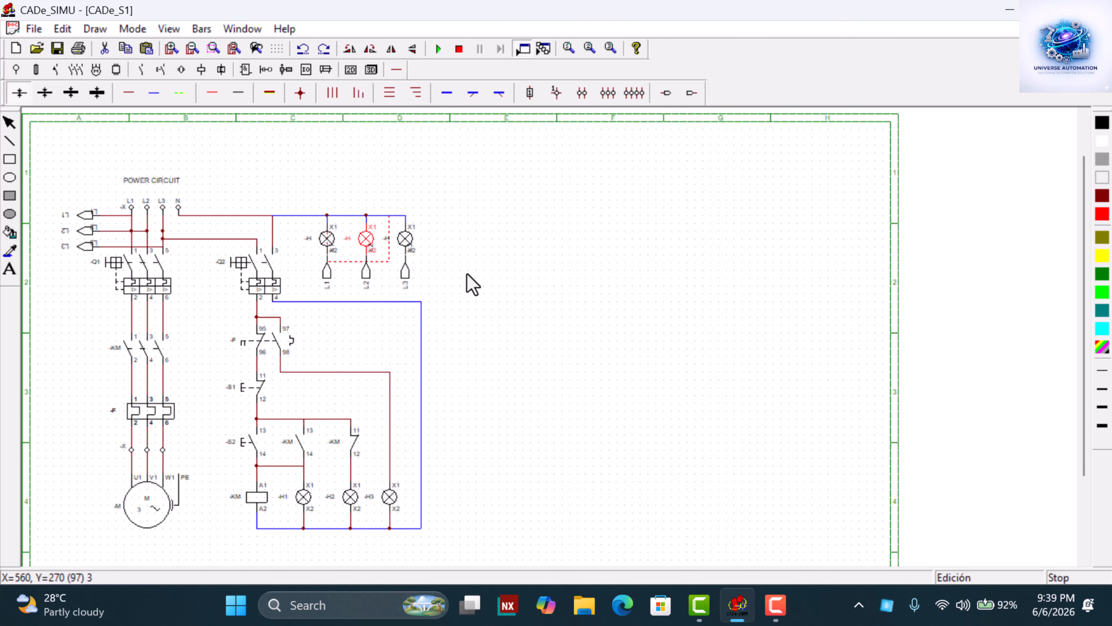
{"action": "double_click", "coordinate": [404, 250]}
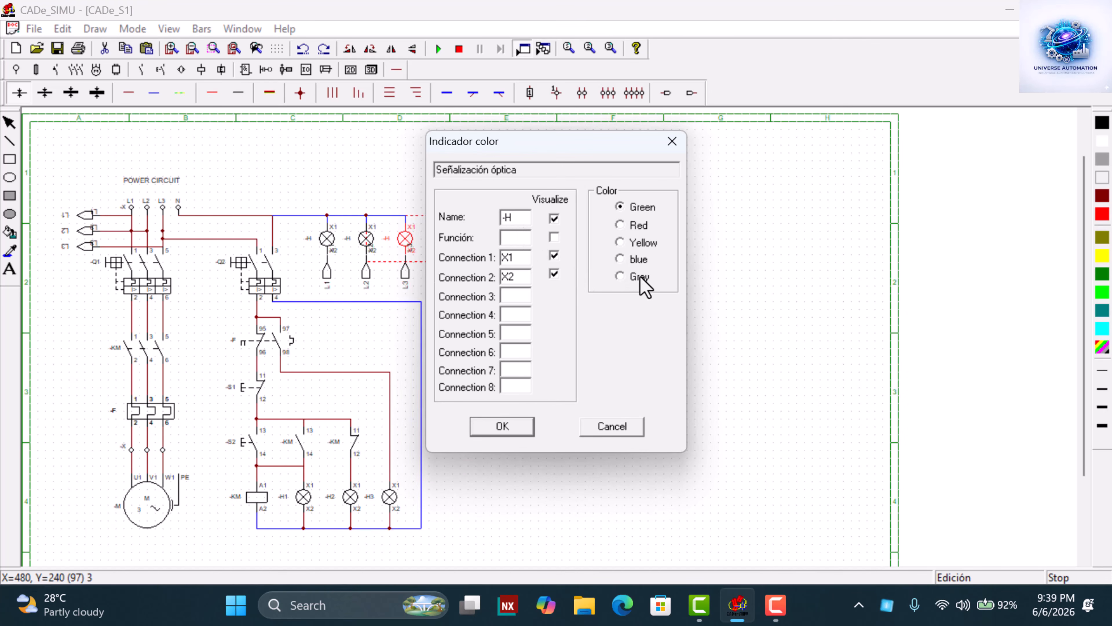
{"action": "left_click", "coordinate": [619, 259]}
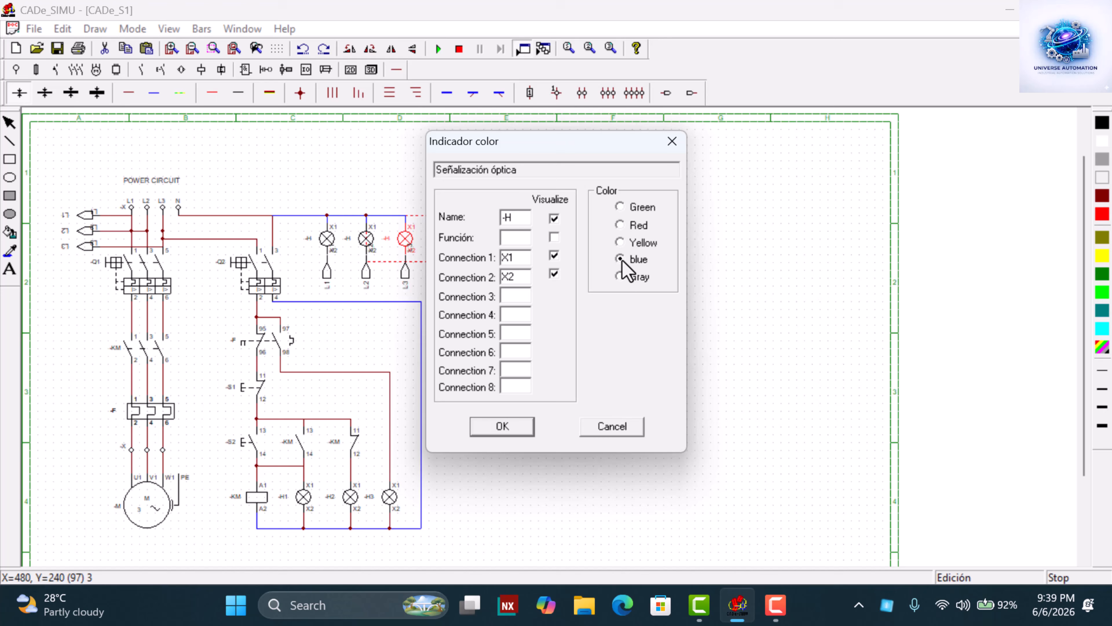
{"action": "left_click", "coordinate": [519, 426]}
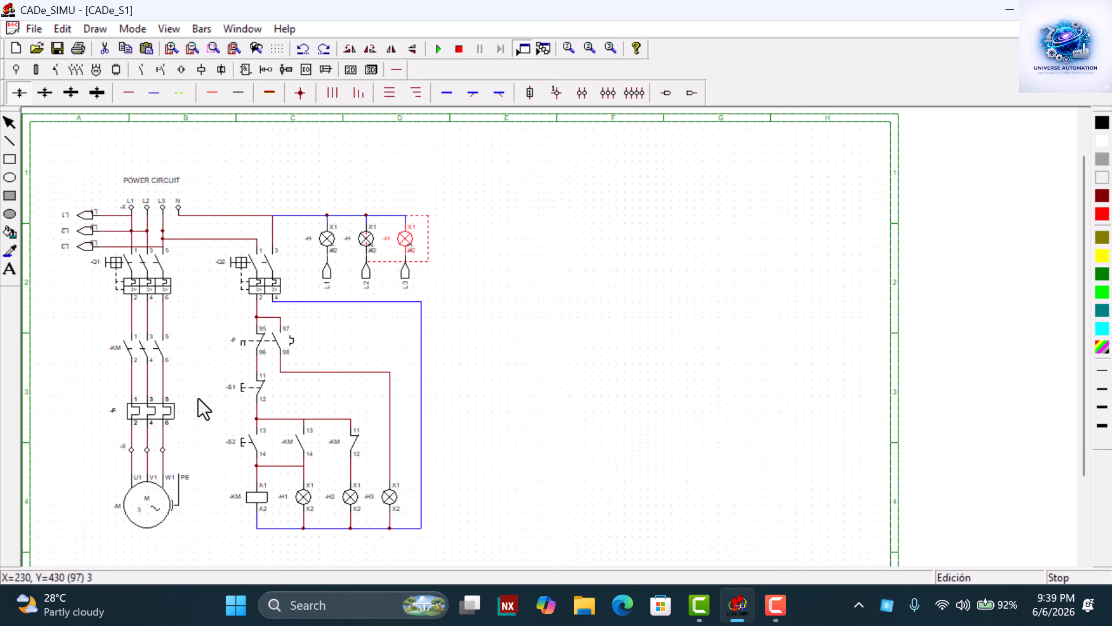
Add the text CONTROL CIRCUIT above the three supply lamps, level with the POWER CIRCUIT title
{"action": "left_click", "coordinate": [168, 49]}
{"action": "scroll", "coordinate": [268, 305], "scroll_direction": "down", "scroll_amount": 1}
{"action": "scroll", "coordinate": [268, 305], "scroll_direction": "down", "scroll_amount": 1}
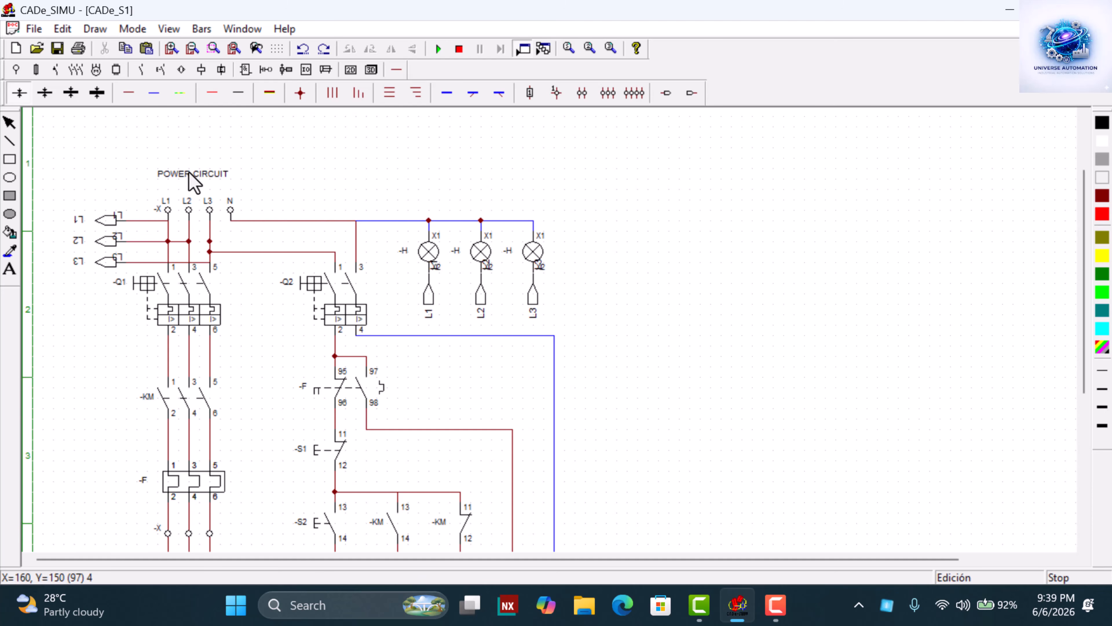
{"action": "left_click", "coordinate": [10, 268]}
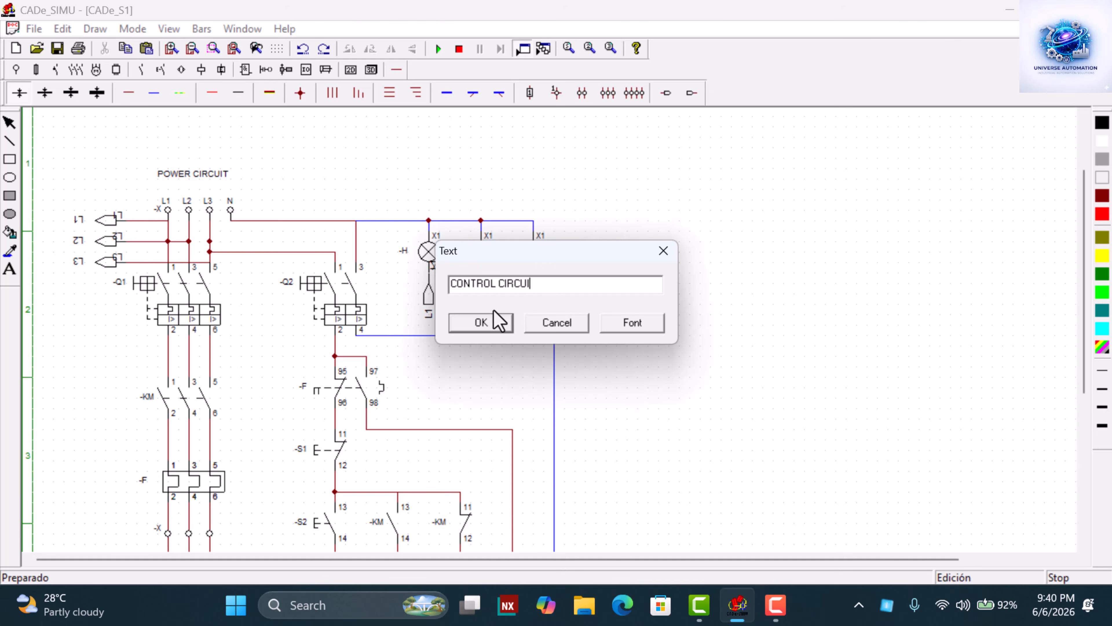
{"action": "type", "text": "CONTROL CIRCUIT"}
{"action": "left_click", "coordinate": [499, 324]}
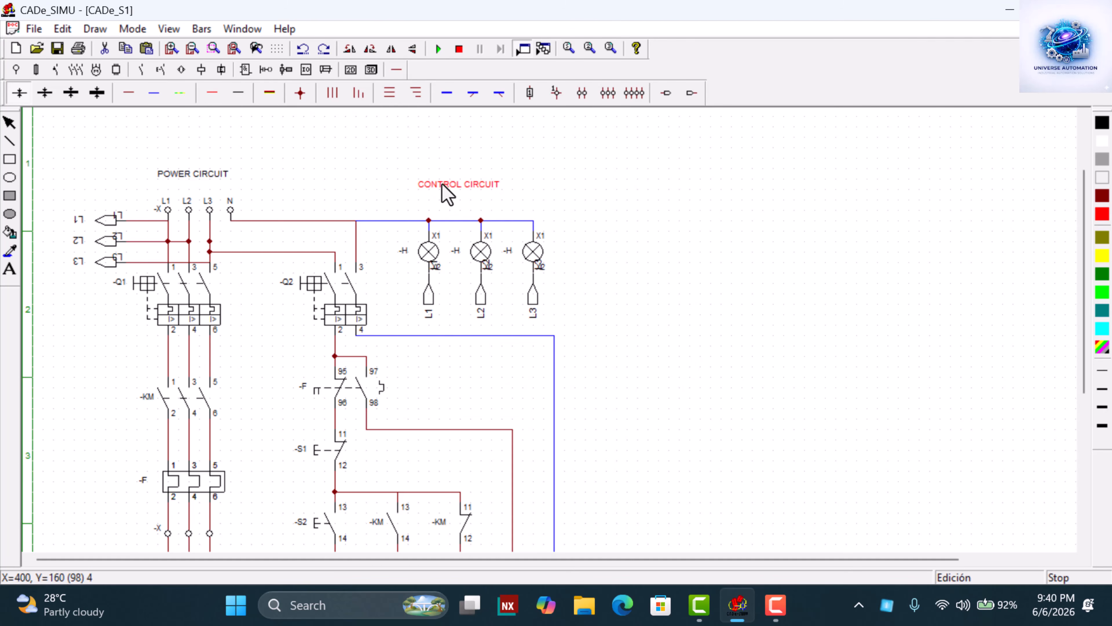
{"action": "left_click", "coordinate": [440, 175]}
{"action": "left_click", "coordinate": [674, 197]}
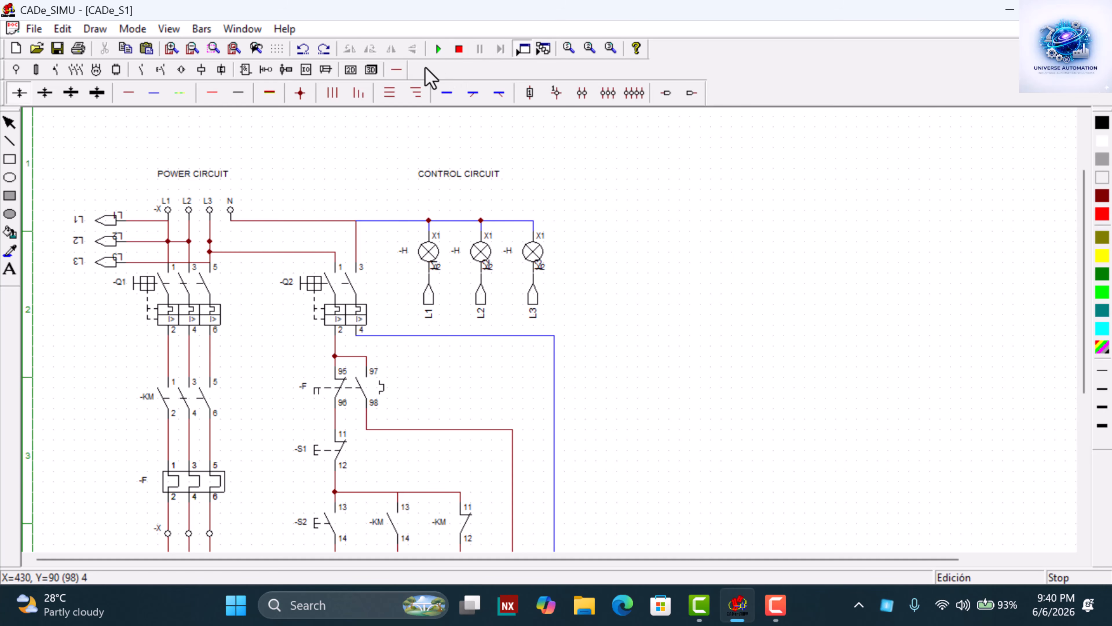
Run the simulation to check the complete circuit for wiring faults
{"action": "left_click", "coordinate": [438, 48]}
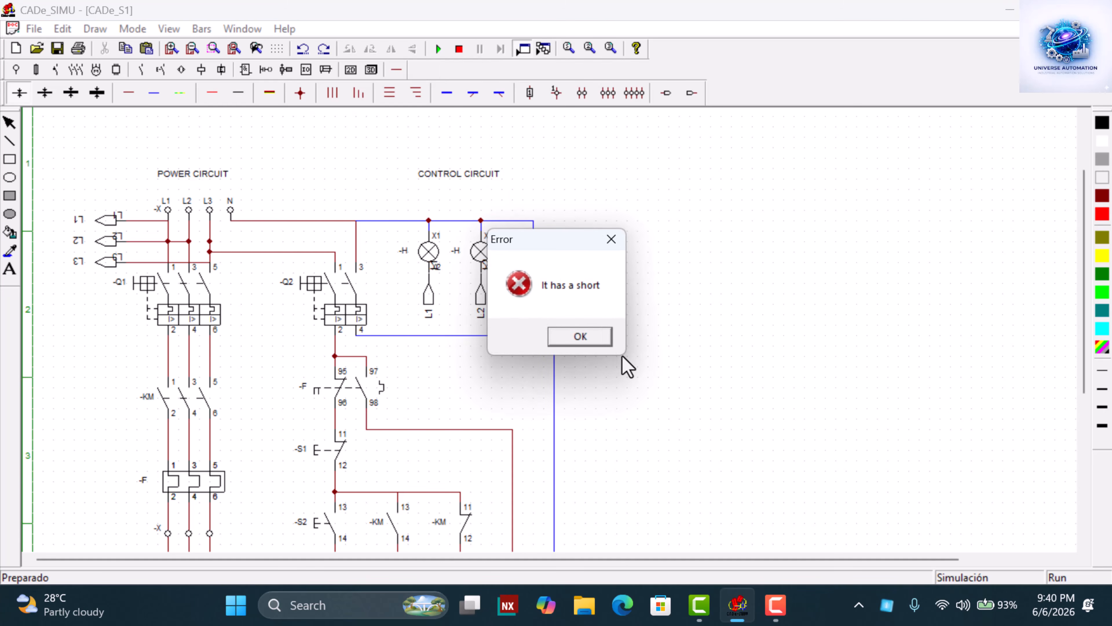
{"action": "left_click", "coordinate": [592, 335]}
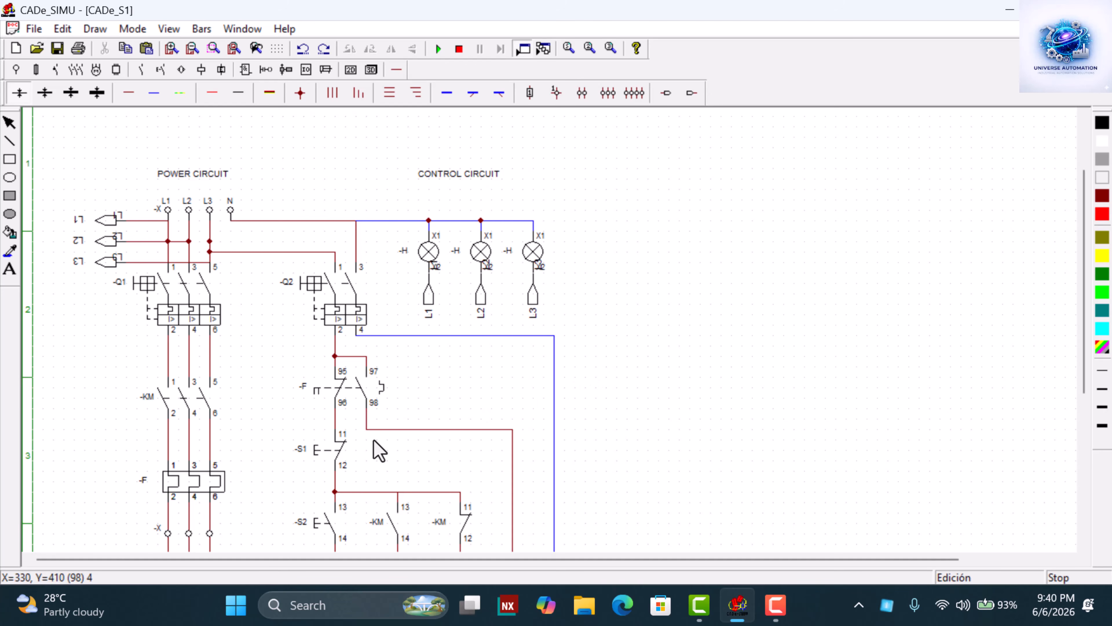
{"action": "scroll", "coordinate": [179, 249], "scroll_direction": "down", "scroll_amount": 1}
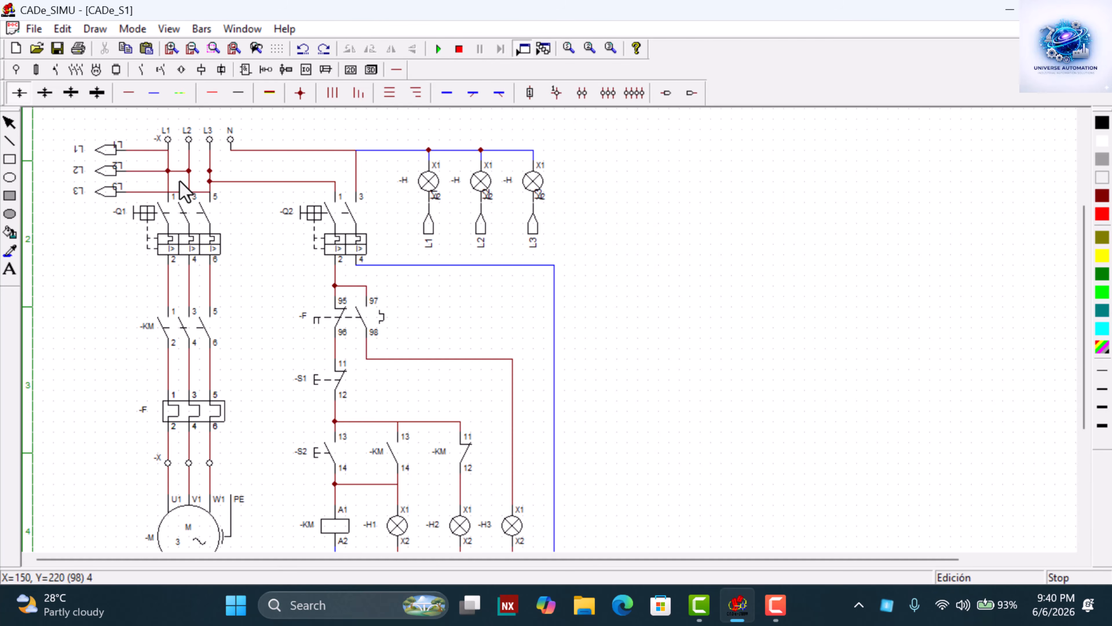
Delete the L2 connector's wire, the vertical L1 phase wire above Q1, and the misplaced node where they cross
{"action": "left_click", "coordinate": [169, 174]}
{"action": "left_click", "coordinate": [168, 173]}
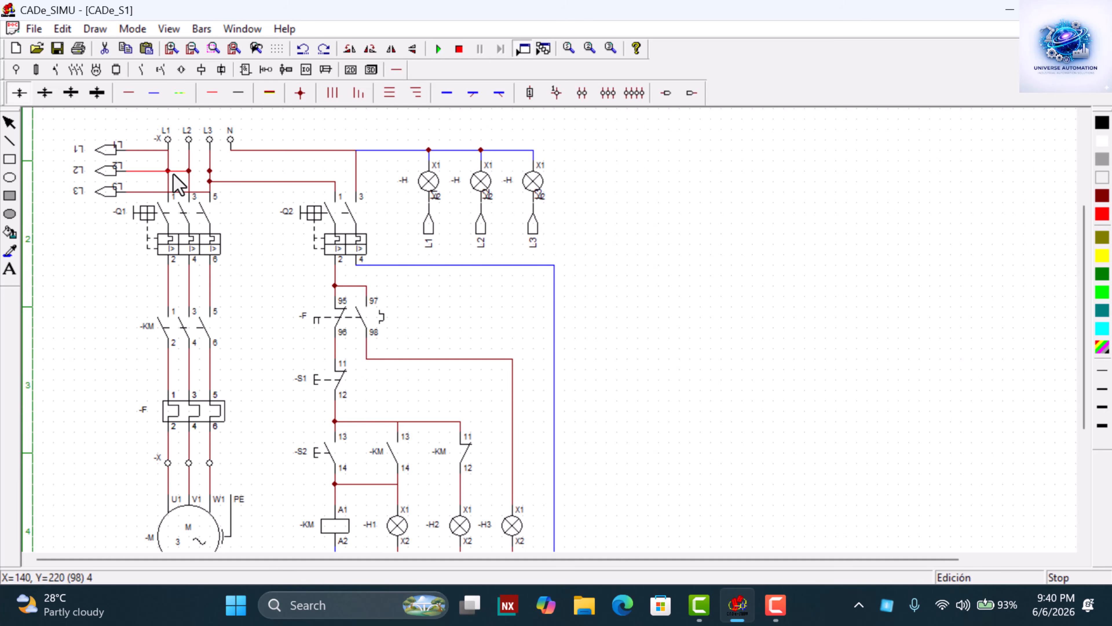
{"action": "key", "text": "Delete"}
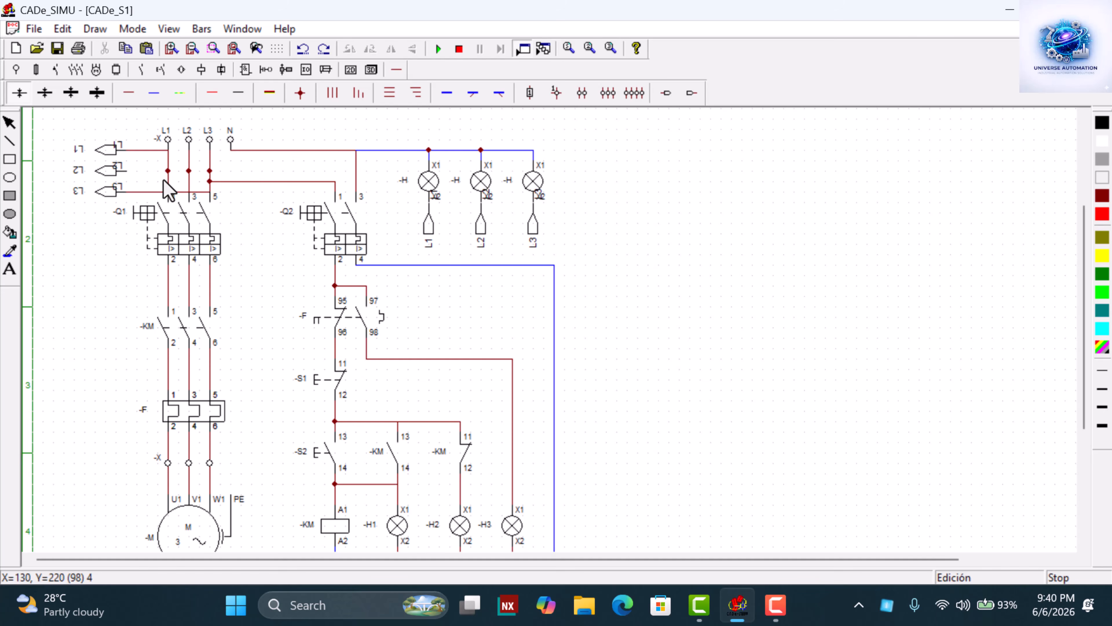
{"action": "left_click", "coordinate": [169, 174]}
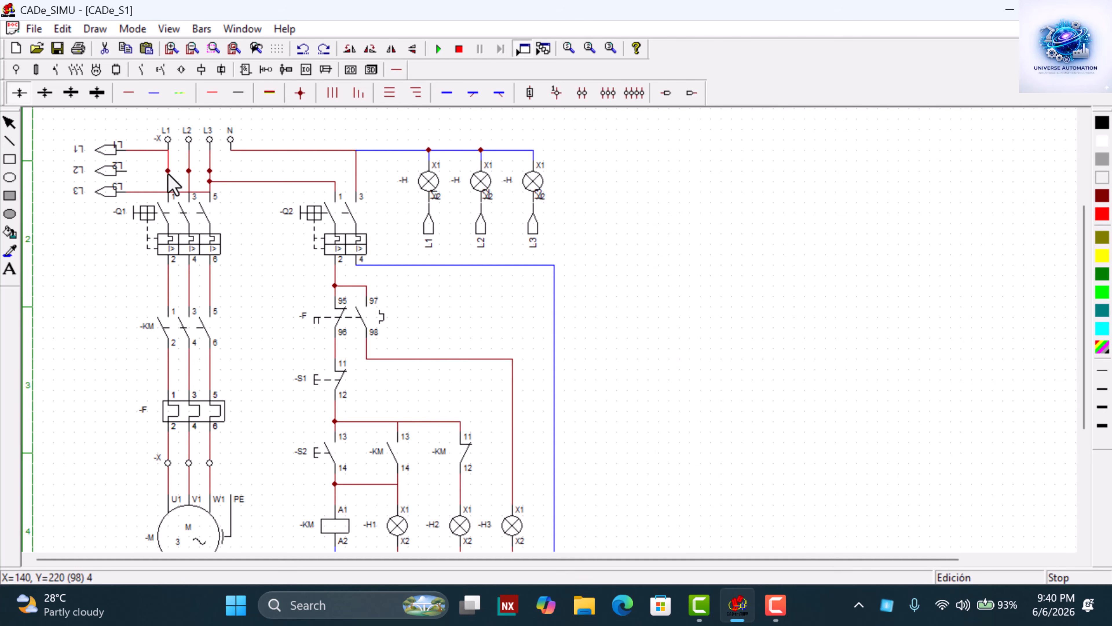
{"action": "key", "text": "Delete"}
{"action": "left_click", "coordinate": [169, 174]}
{"action": "key", "text": "Delete"}
Redraw the L1 phase wire down to Q1 and the wire joining the L2 connector to the L2 phase node
{"action": "left_click", "coordinate": [128, 100]}
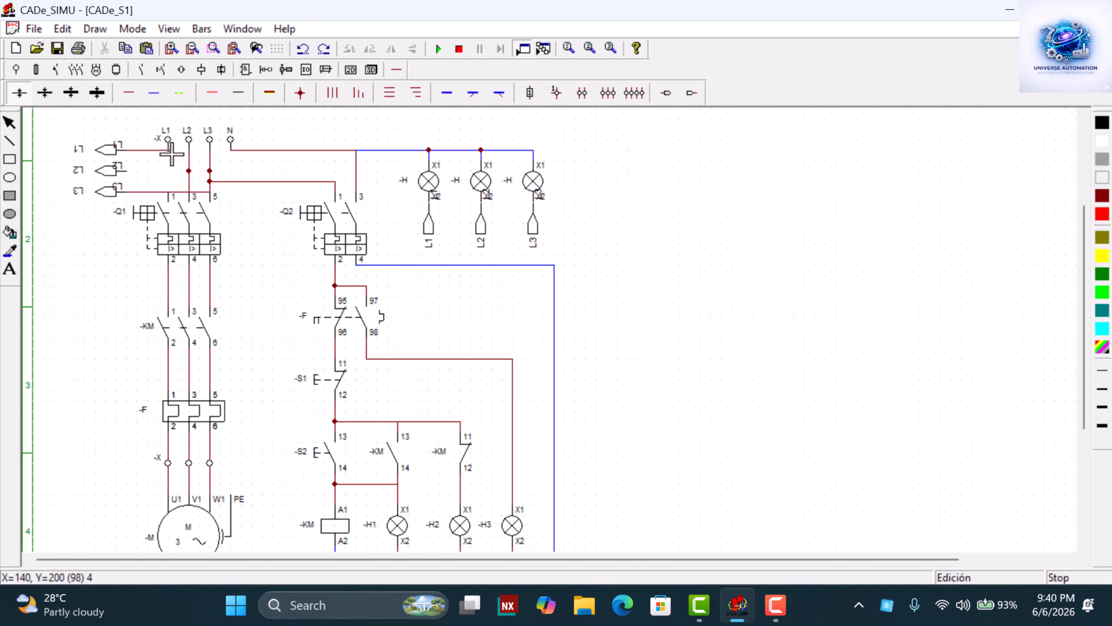
{"action": "mouse_move", "coordinate": [172, 154]}
{"action": "left_mouse_down"}
{"action": "mouse_move", "coordinate": [178, 193]}
{"action": "mouse_move", "coordinate": [166, 171]}
{"action": "mouse_move", "coordinate": [132, 173]}
{"action": "left_mouse_up"}
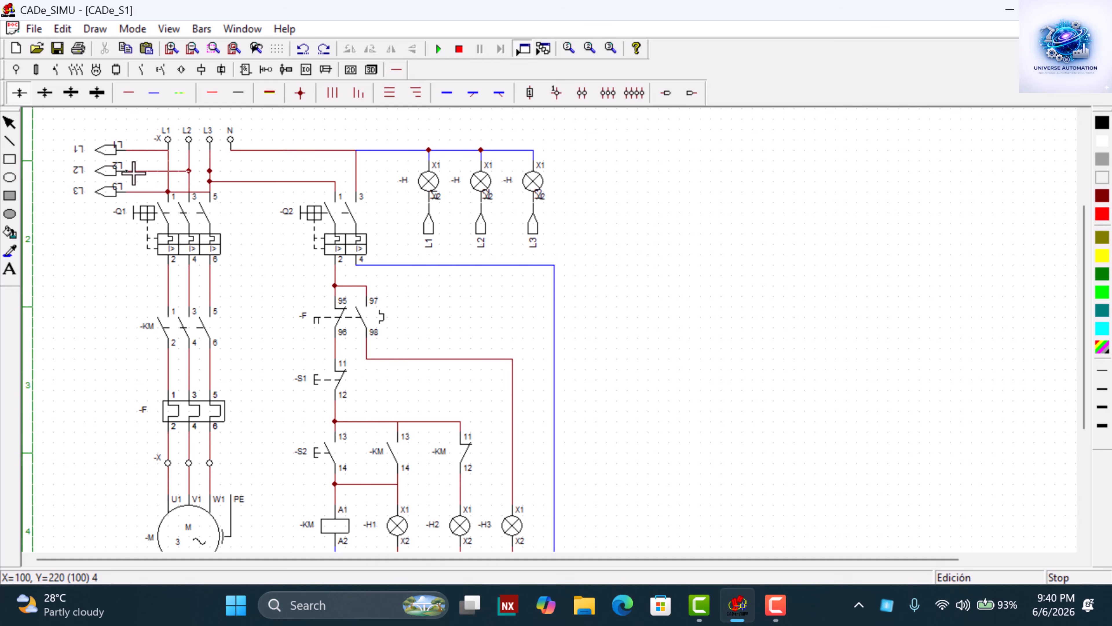
{"action": "right_click", "coordinate": [258, 203]}
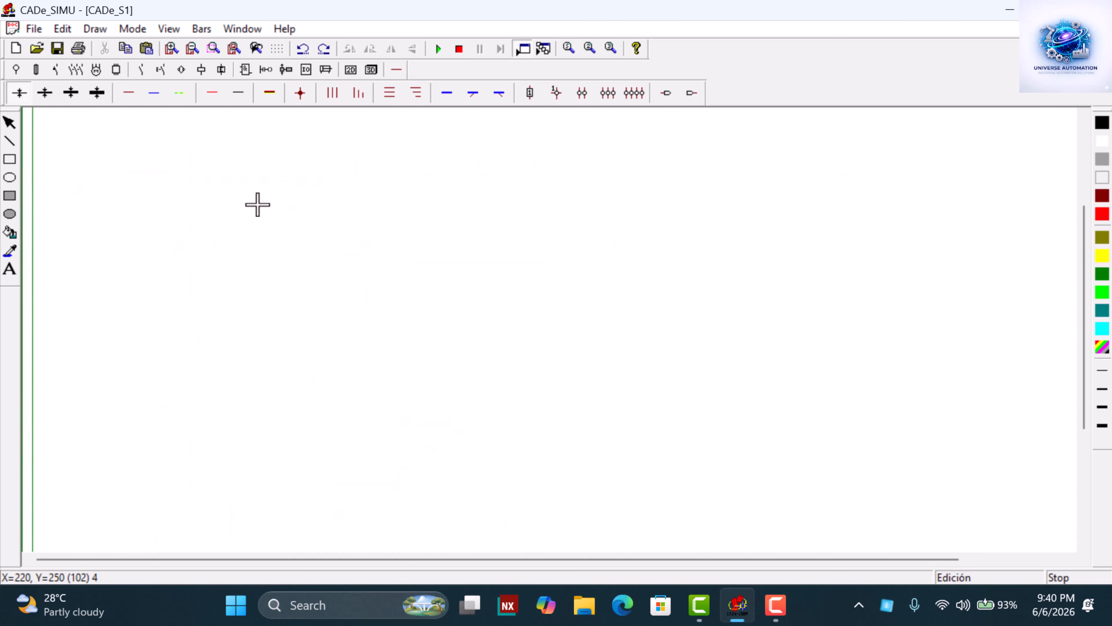
Delete the L3 connector's wire and the vertical L1 phase wire above terminal 1 of Q1
{"action": "left_click", "coordinate": [148, 197]}
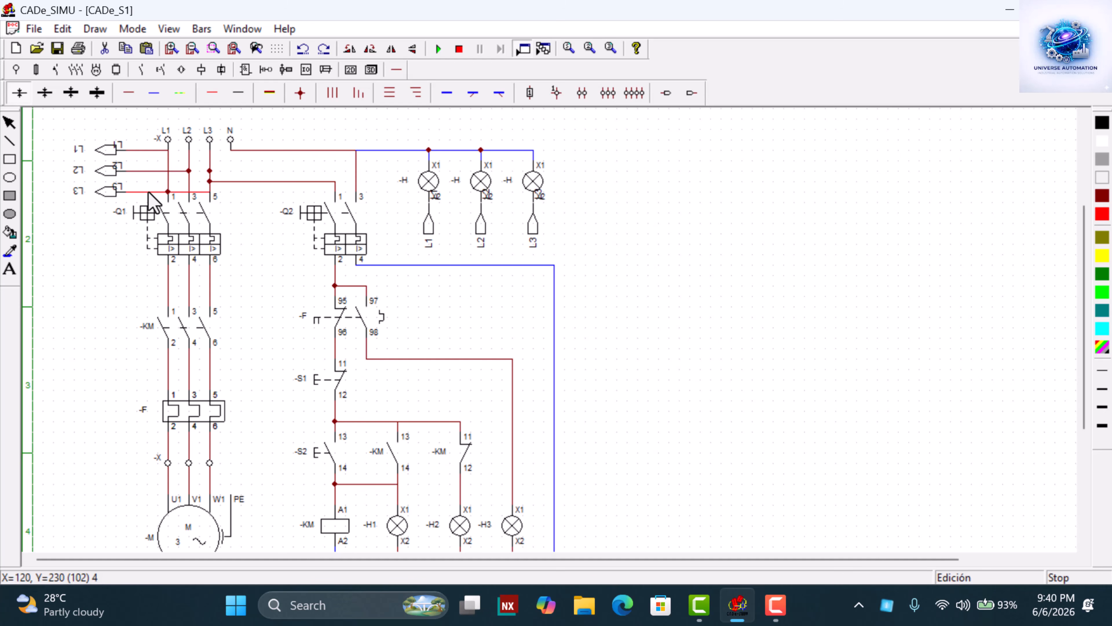
{"action": "key", "text": "Delete"}
{"action": "left_click", "coordinate": [168, 184]}
{"action": "key", "text": "Delete"}
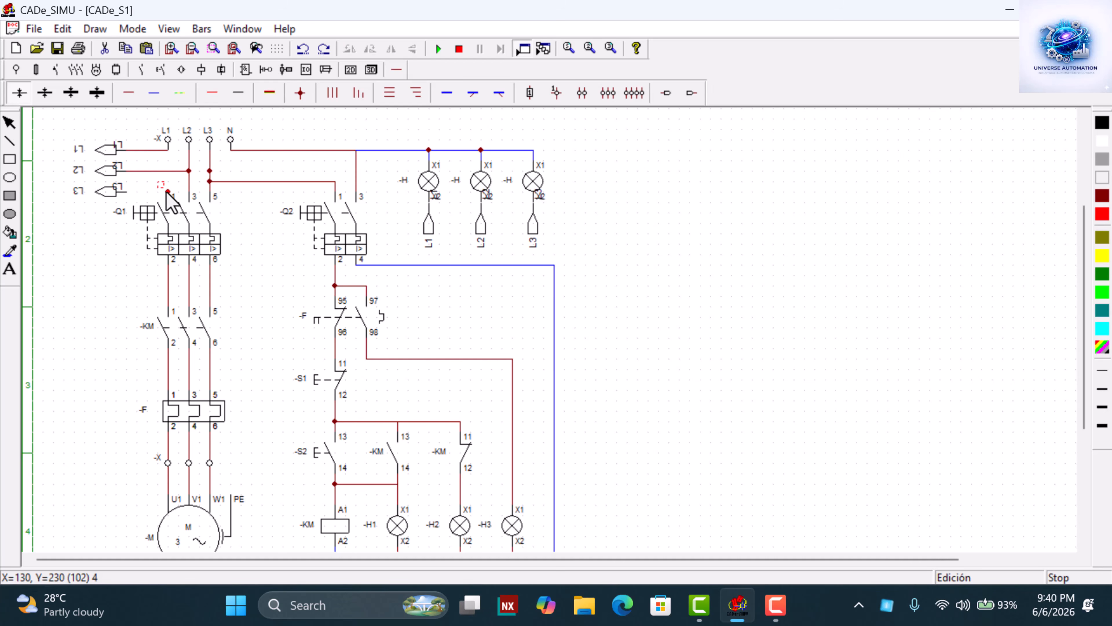
Try to delete the stray node sitting on terminal 1 of Q1
{"action": "left_click", "coordinate": [167, 193]}
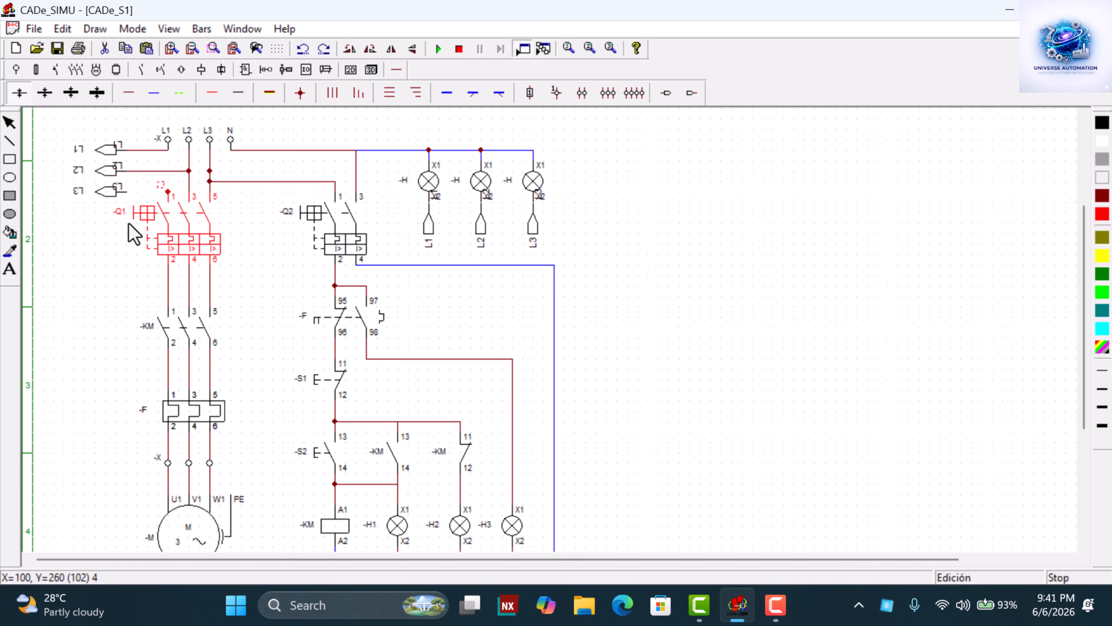
{"action": "key", "text": "Delete"}
{"action": "key", "text": "ctrl+z"}
{"action": "left_click", "coordinate": [171, 48]}
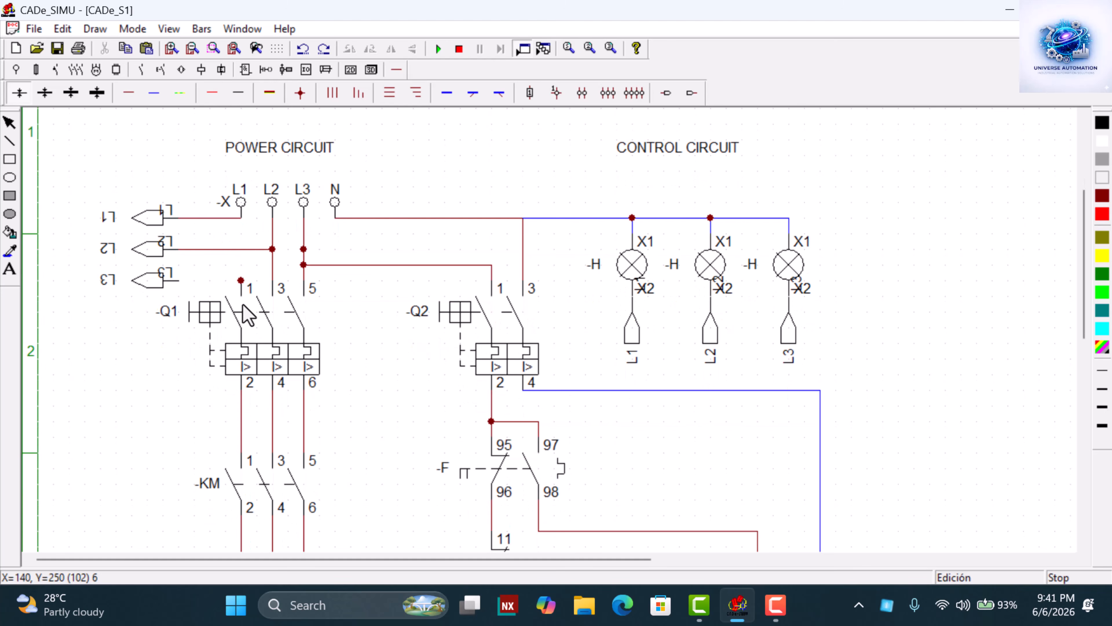
{"action": "left_click", "coordinate": [242, 281]}
{"action": "left_click", "coordinate": [241, 264]}
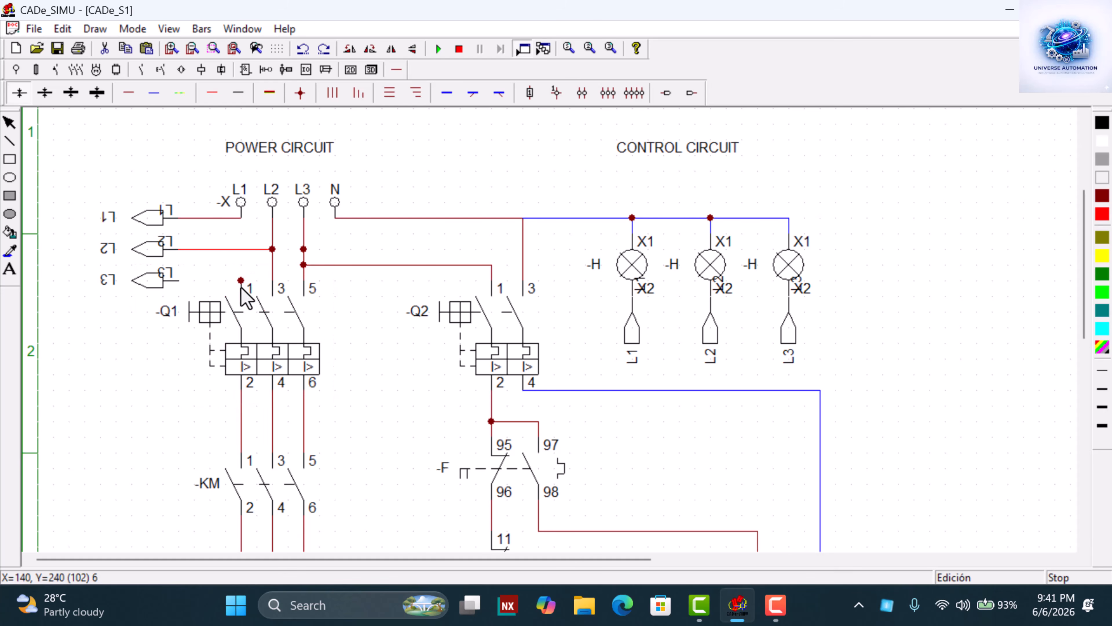
{"action": "left_click", "coordinate": [241, 282]}
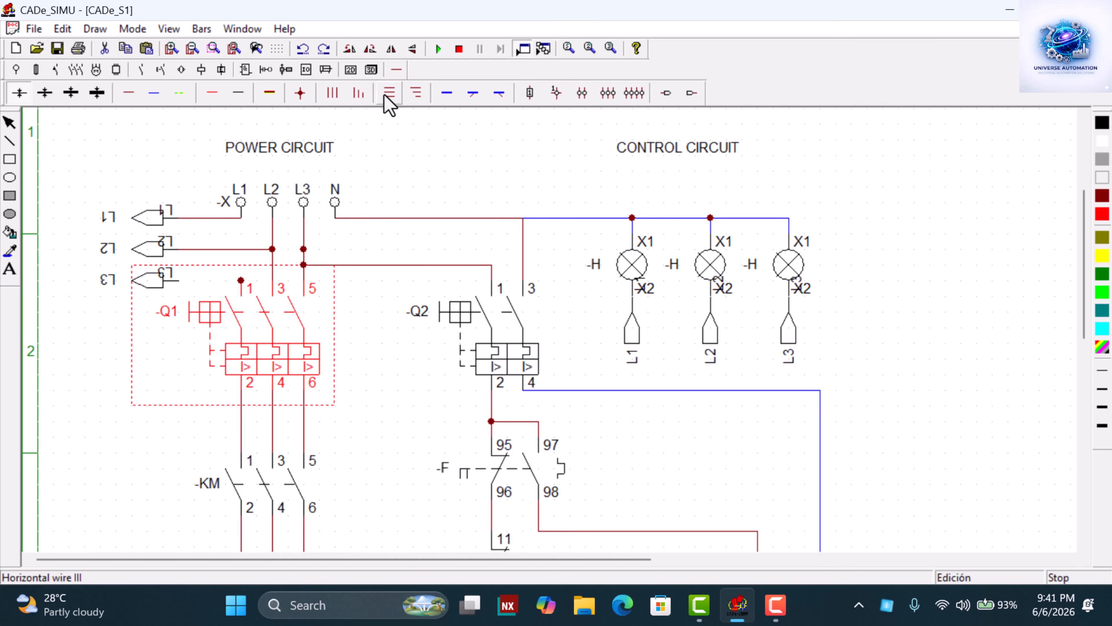
{"action": "left_click", "coordinate": [410, 174]}
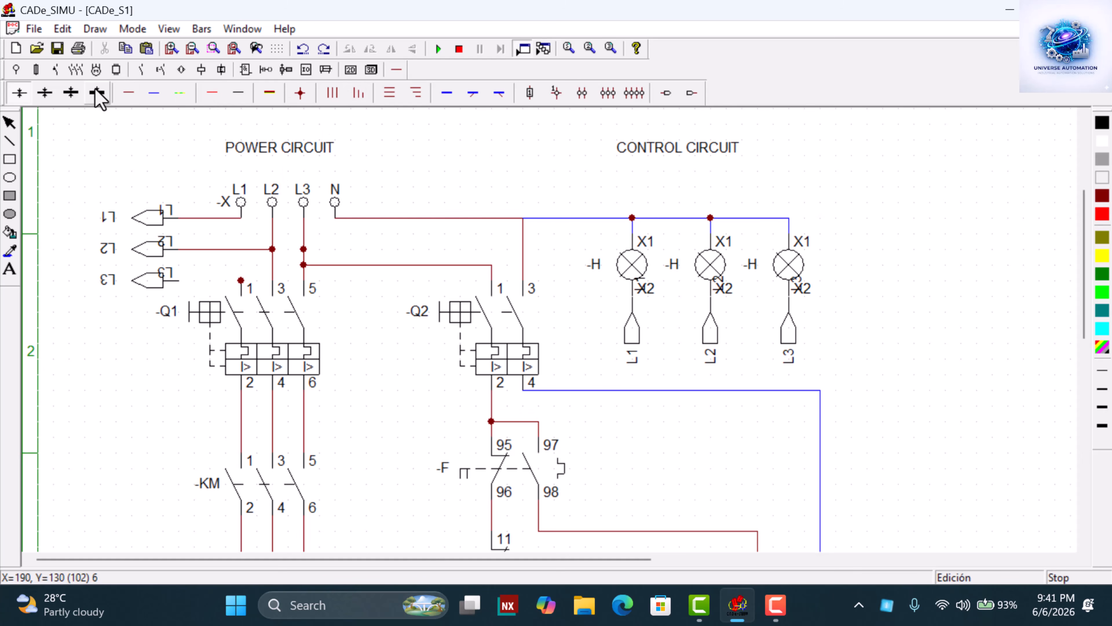
Redraw the L1 phase wire down to Q1 and route the L3 connector's wire above the stray node to the L3 phase
{"action": "mouse_move", "coordinate": [241, 218]}
{"action": "left_mouse_down"}
{"action": "mouse_move", "coordinate": [241, 280]}
{"action": "mouse_move", "coordinate": [265, 270]}
{"action": "mouse_move", "coordinate": [186, 272]}
{"action": "left_mouse_up"}
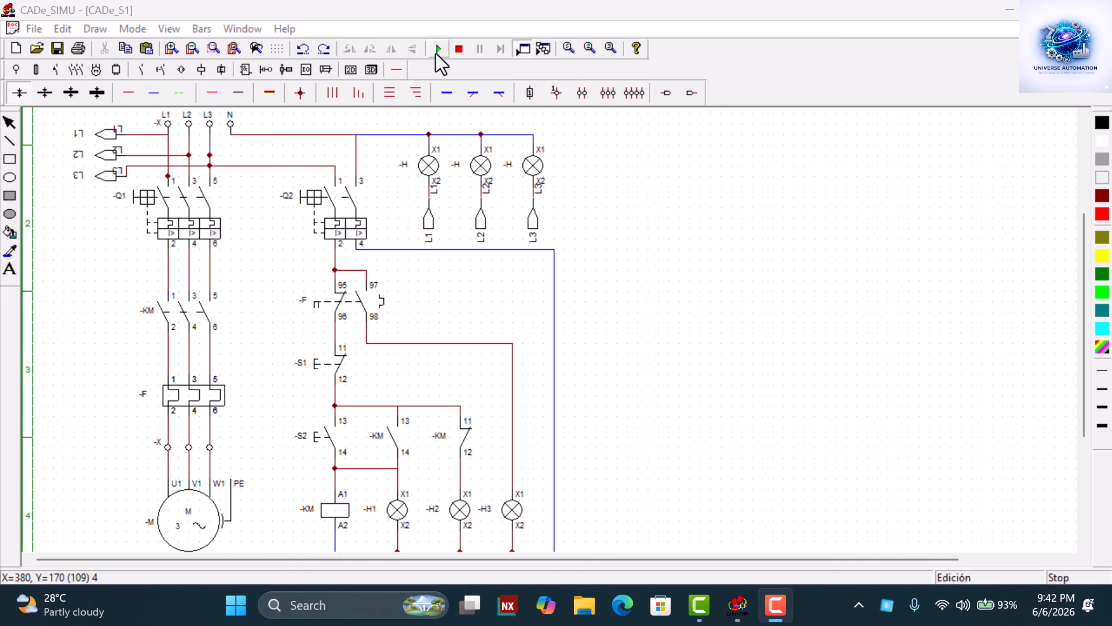
Start the simulation of the rewired motor starter circuit
{"action": "left_click", "coordinate": [438, 49]}
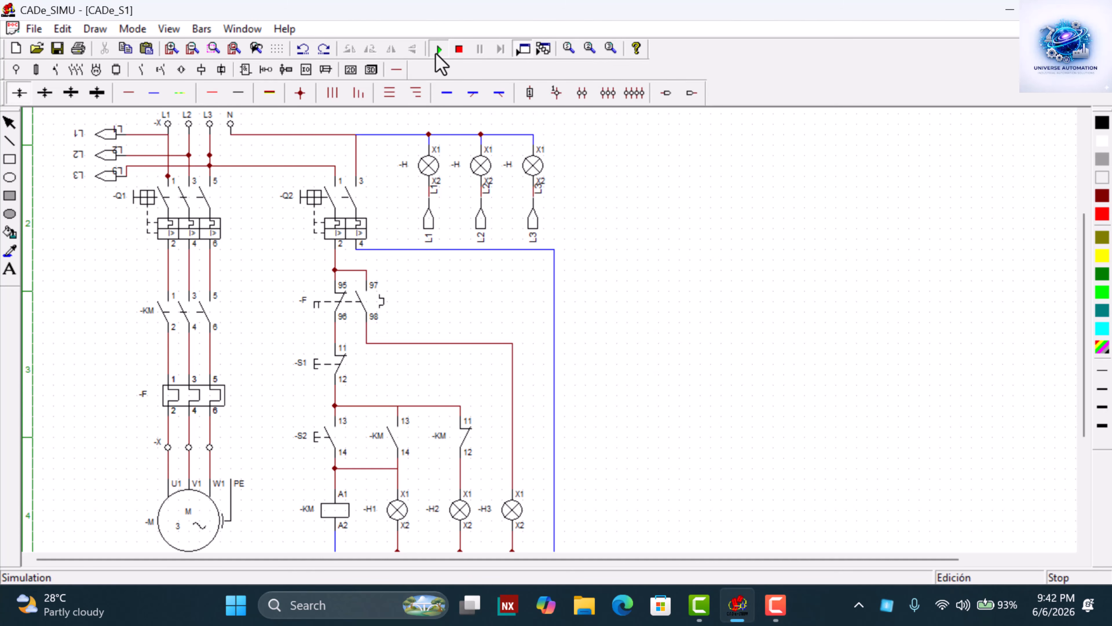
Start the simulation and energize contactor KM by closing breaker Q2 and operating start button S2
{"action": "left_click", "coordinate": [438, 50]}
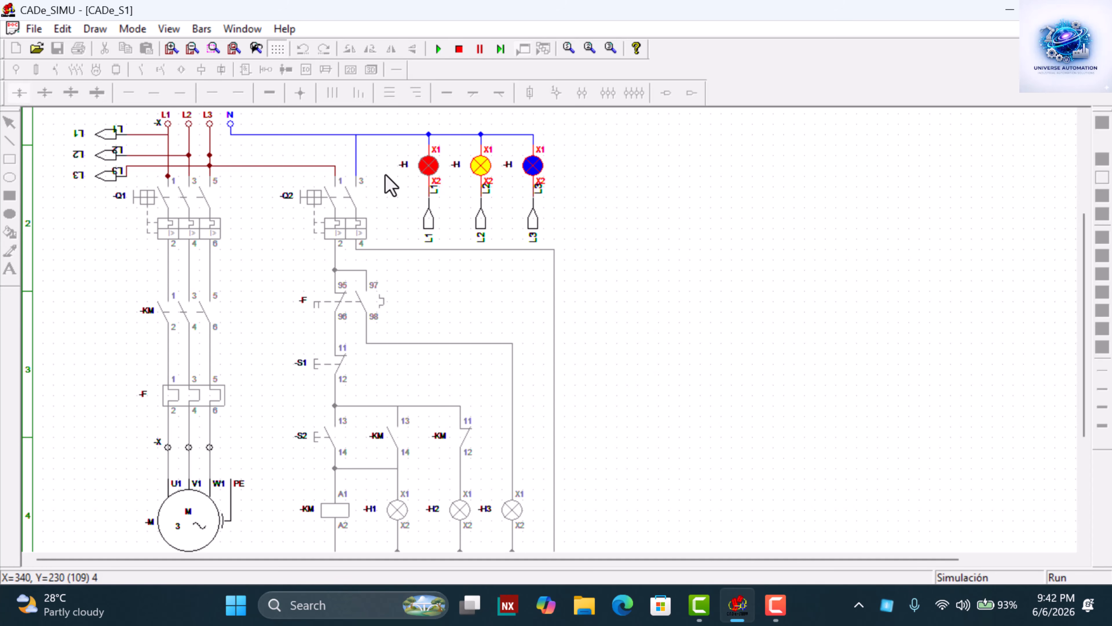
{"action": "scroll", "coordinate": [411, 206], "scroll_direction": "down", "scroll_amount": 1}
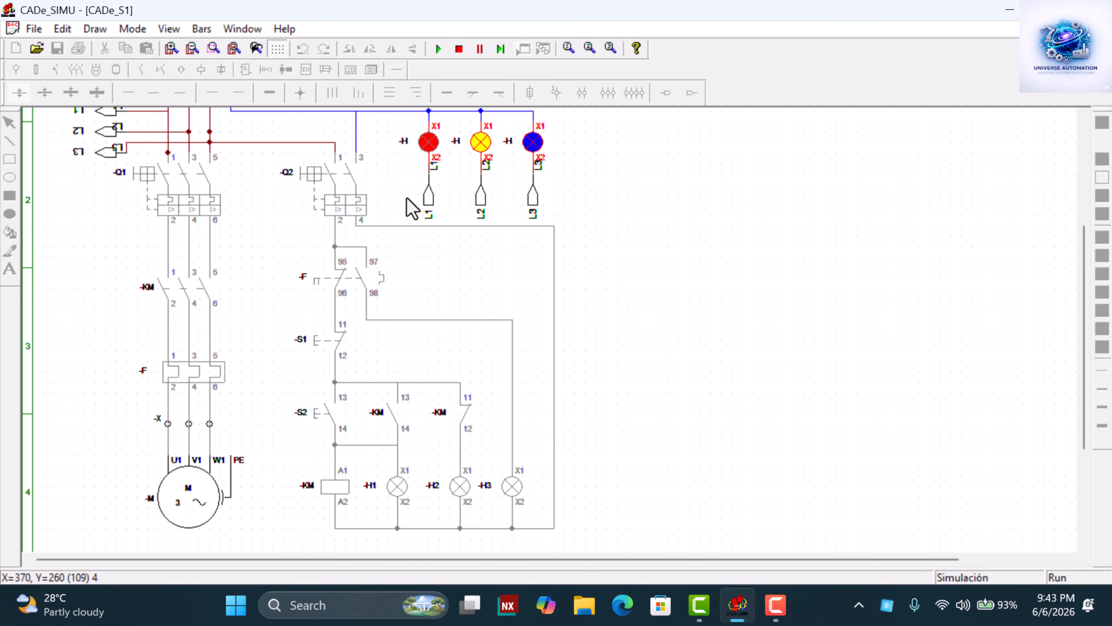
{"action": "left_click", "coordinate": [346, 173]}
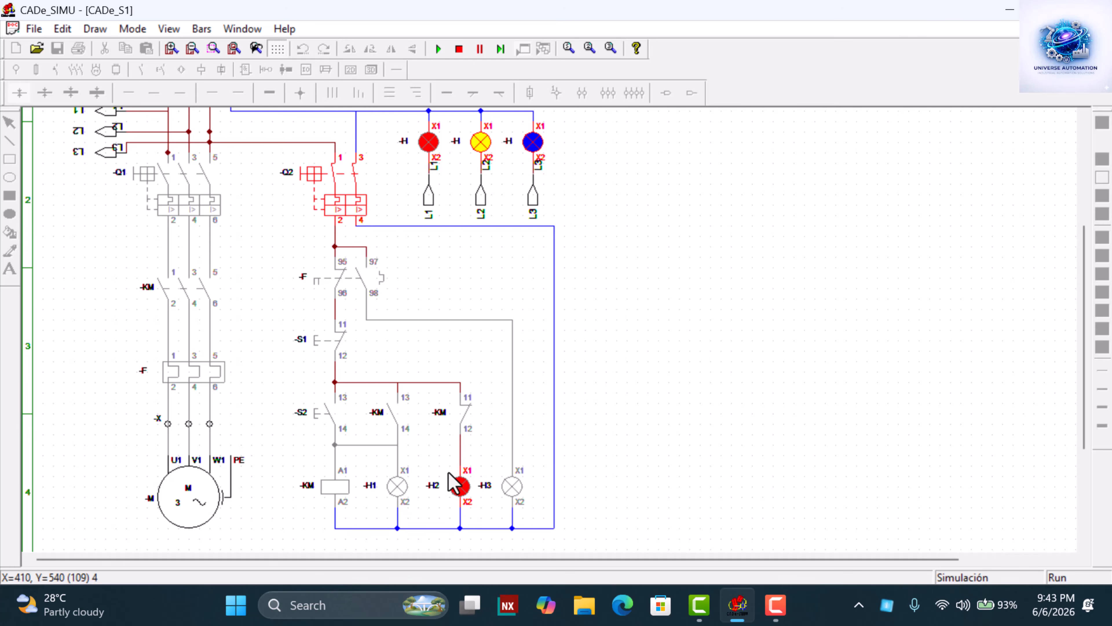
{"action": "left_click", "coordinate": [335, 410]}
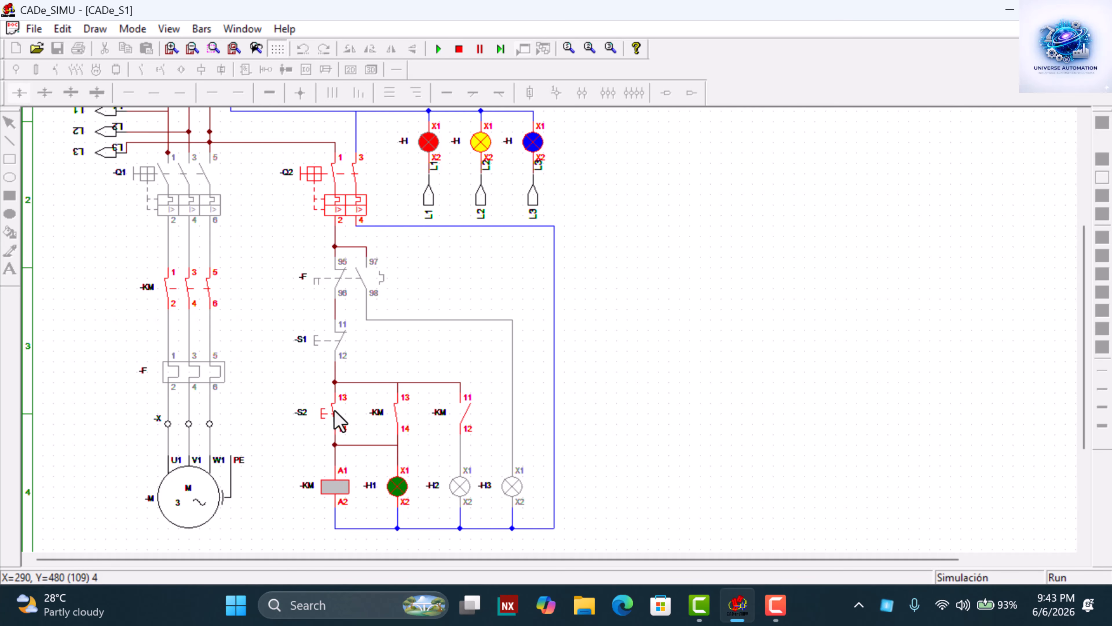
{"action": "scroll", "coordinate": [381, 409], "scroll_direction": "up", "scroll_amount": 1}
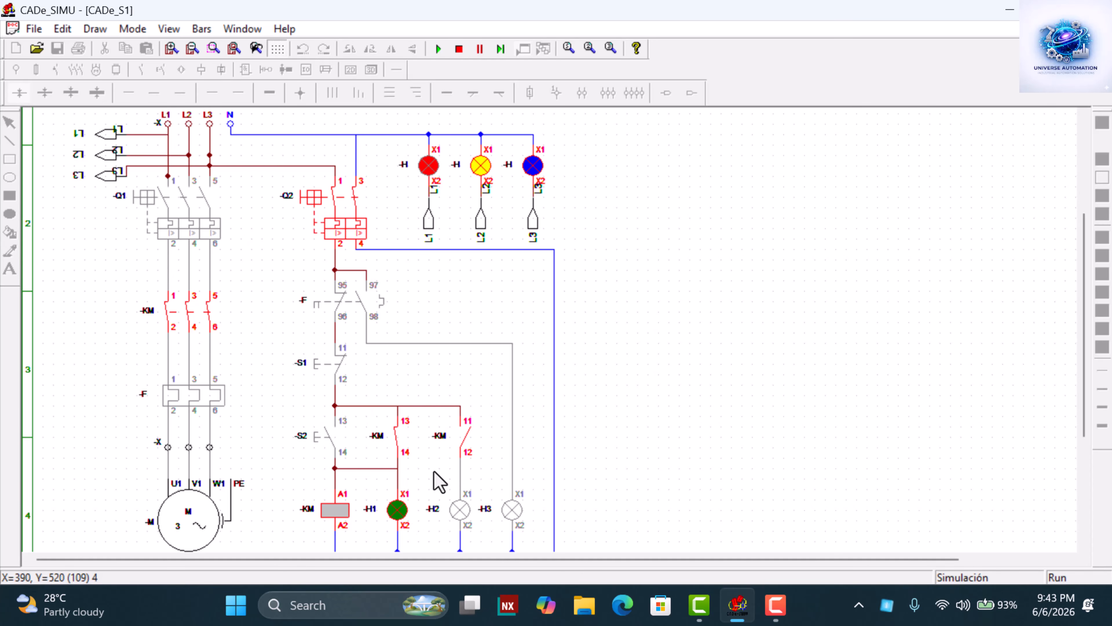
{"action": "scroll", "coordinate": [438, 481], "scroll_direction": "down", "scroll_amount": 1}
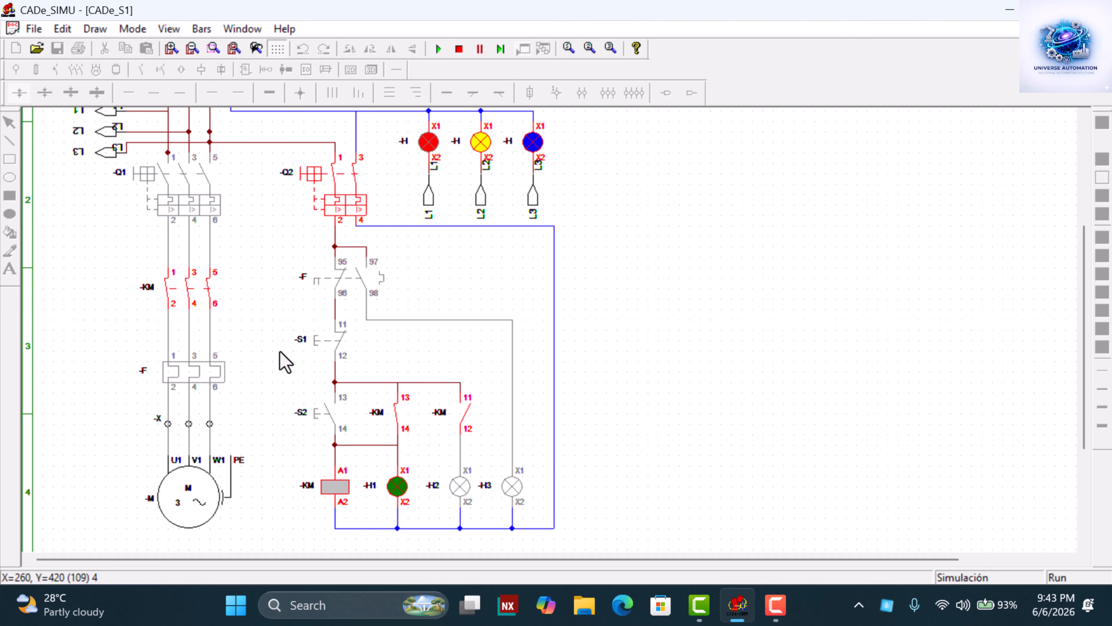
Test the control circuit by stopping and restarting KM with S1 and S2, and tripping and resetting overload relay F
{"action": "left_click", "coordinate": [337, 349]}
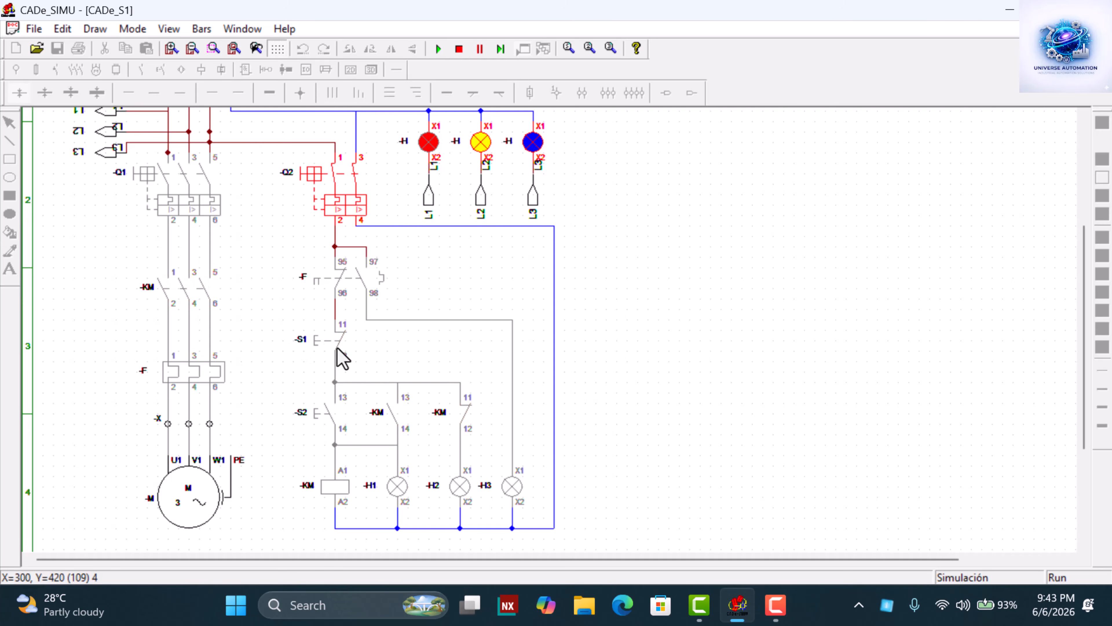
{"action": "left_click", "coordinate": [336, 421]}
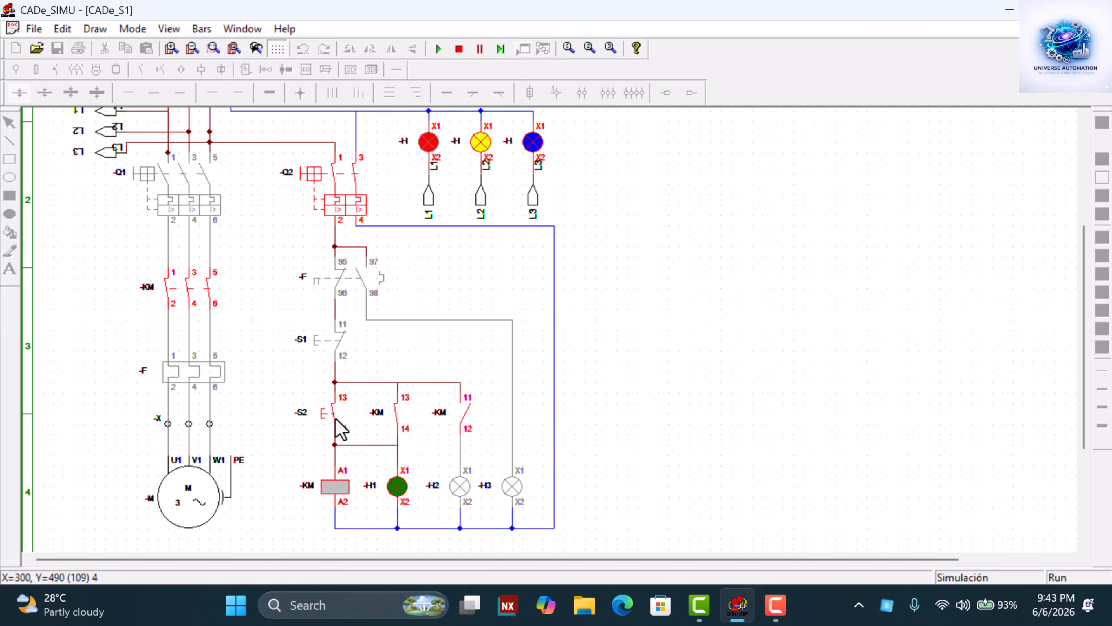
{"action": "left_click", "coordinate": [207, 375]}
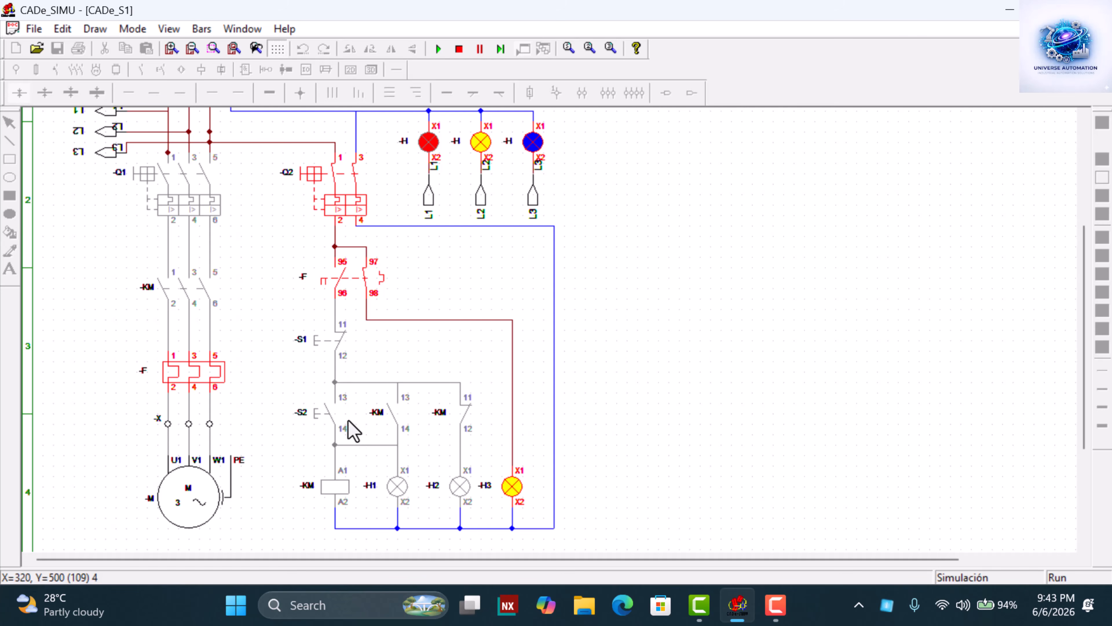
{"action": "left_click", "coordinate": [194, 379]}
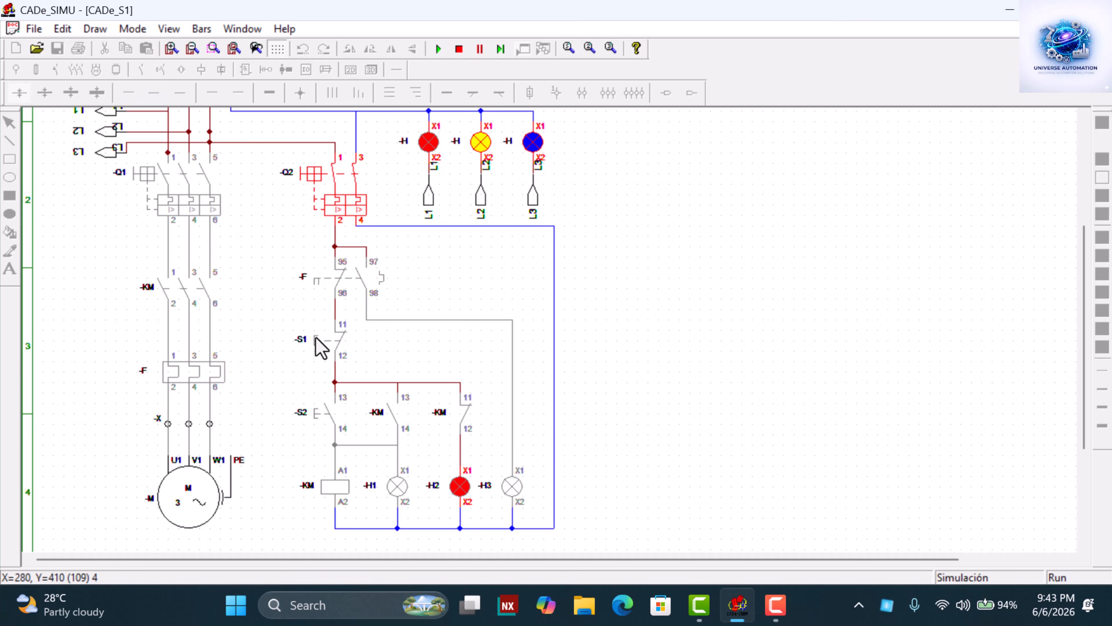
Close the power circuit breaker Q1 and start the motor with start button S2
{"action": "scroll", "coordinate": [312, 334], "scroll_direction": "up", "scroll_amount": 1}
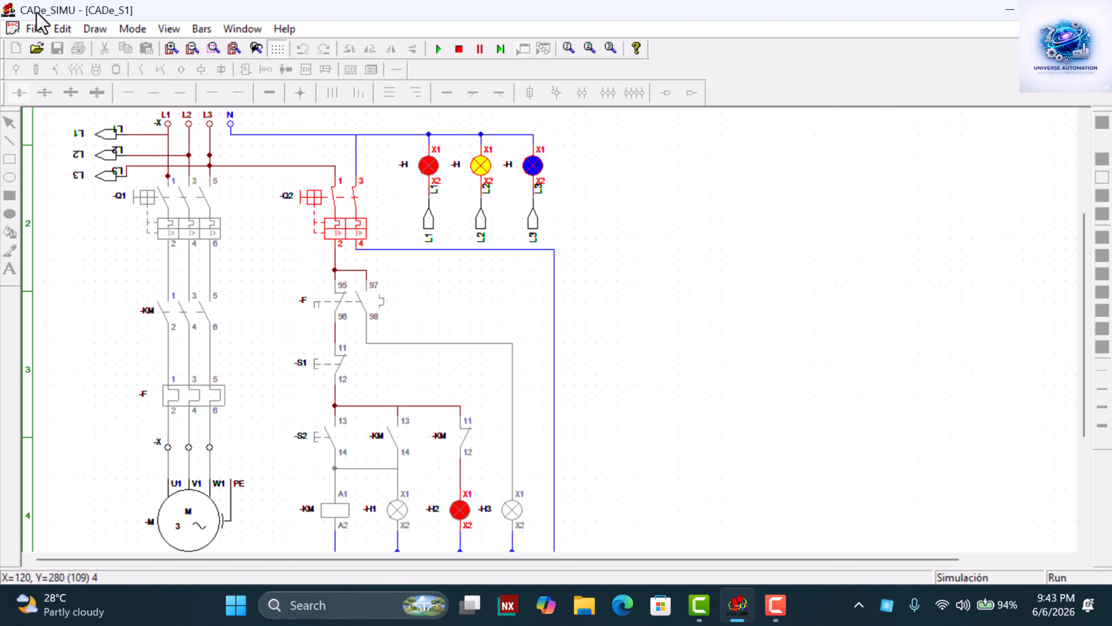
{"action": "left_click", "coordinate": [195, 200]}
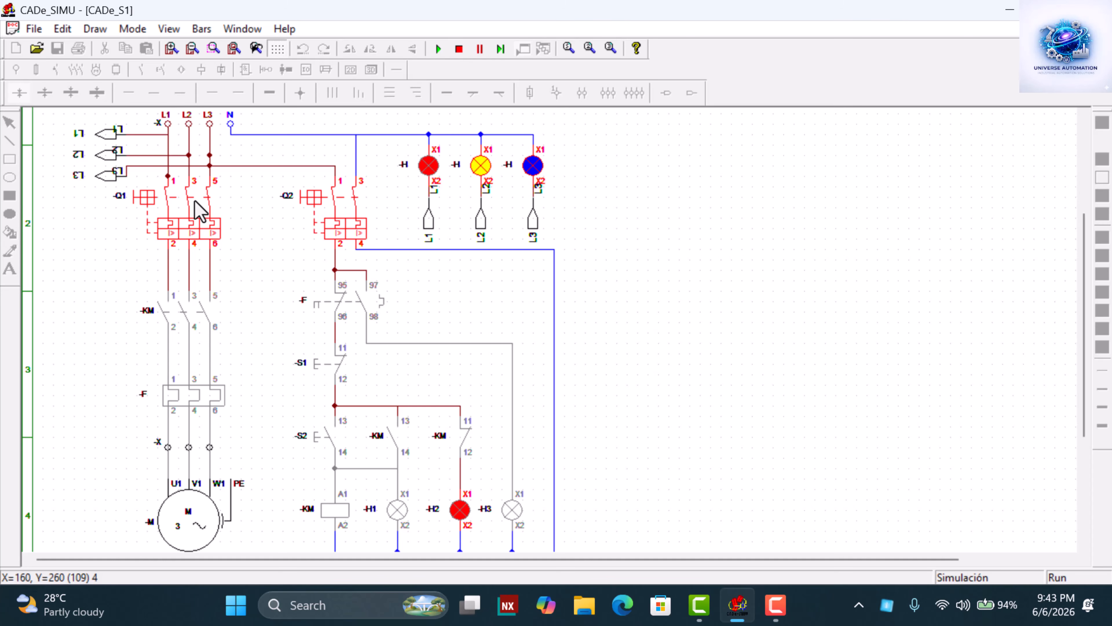
{"action": "left_click", "coordinate": [336, 437]}
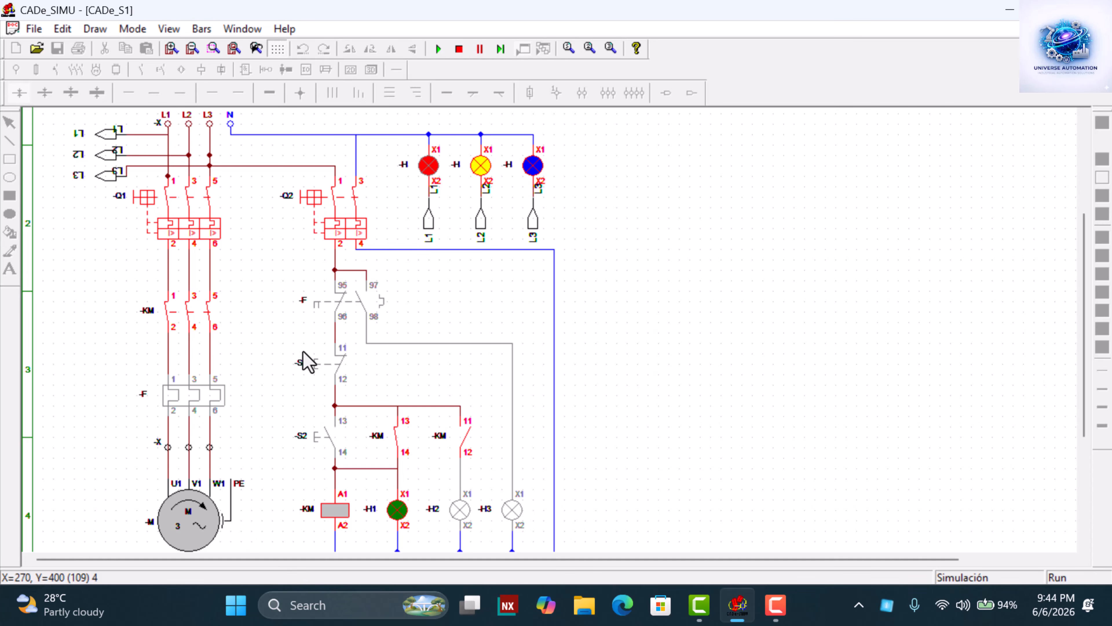
Stop the running motor with stop button S1 and restart it with S2
{"action": "scroll", "coordinate": [307, 361], "scroll_direction": "up", "scroll_amount": 1}
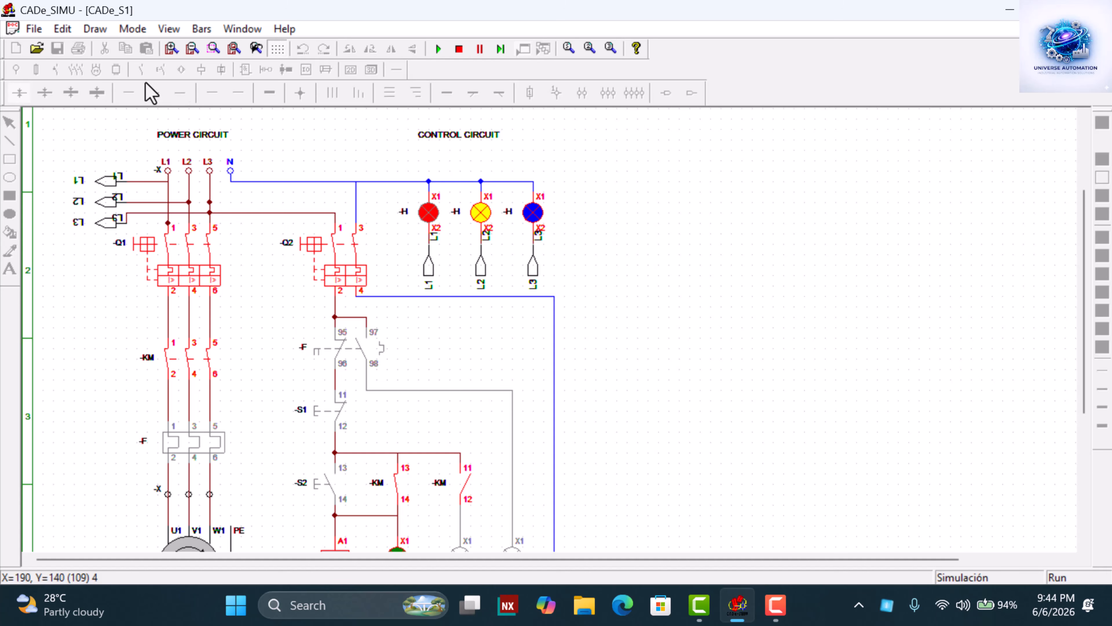
{"action": "left_click", "coordinate": [191, 48]}
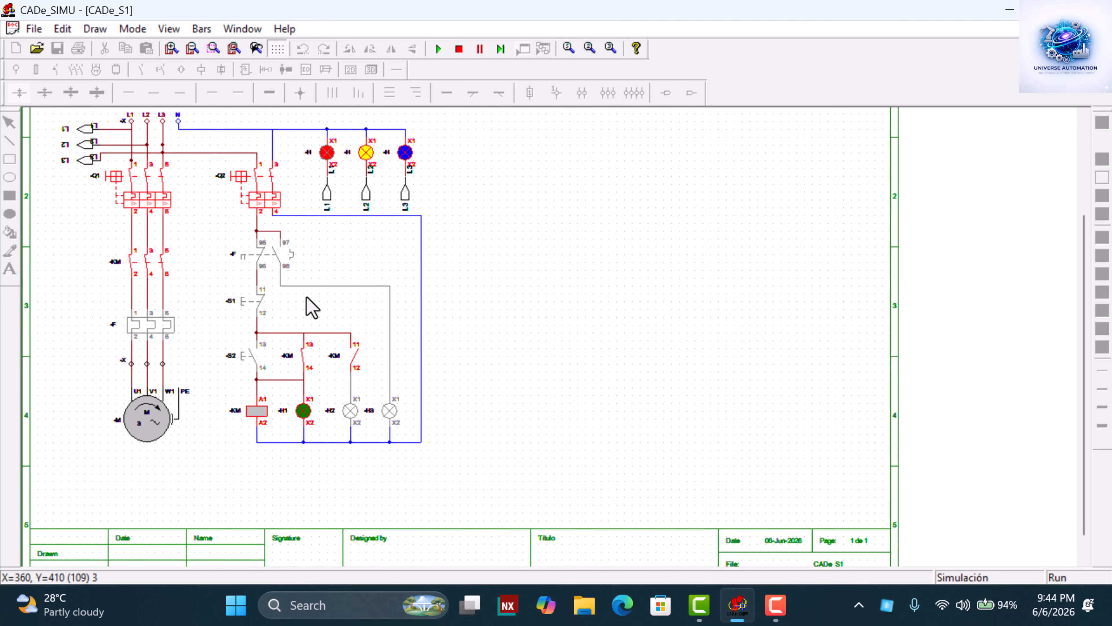
{"action": "scroll", "coordinate": [311, 305], "scroll_direction": "up", "scroll_amount": 1}
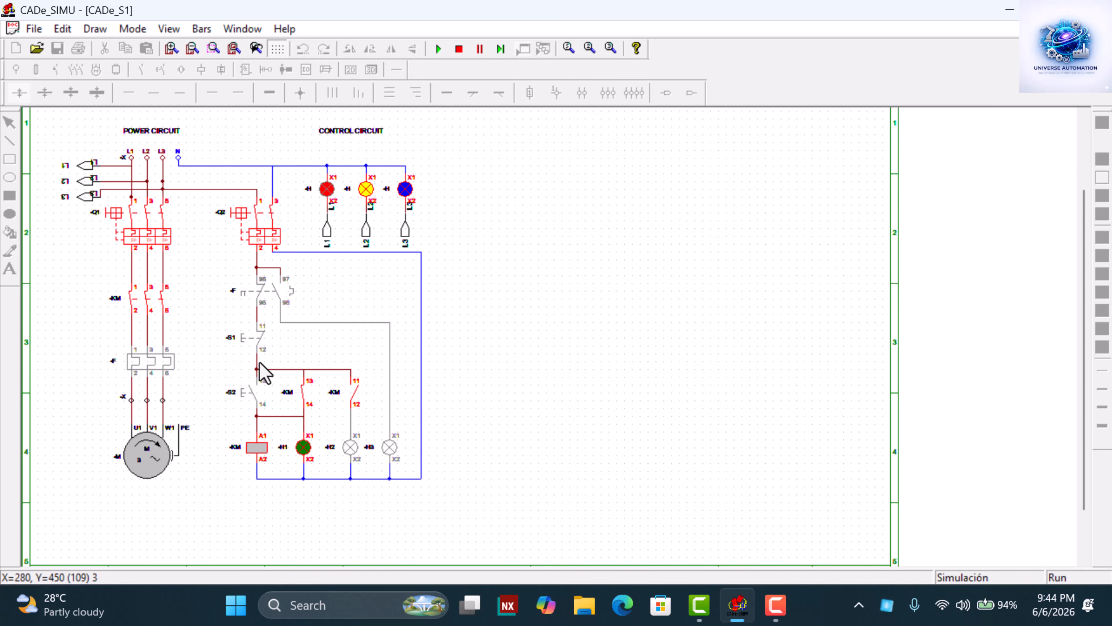
{"action": "left_click", "coordinate": [256, 341]}
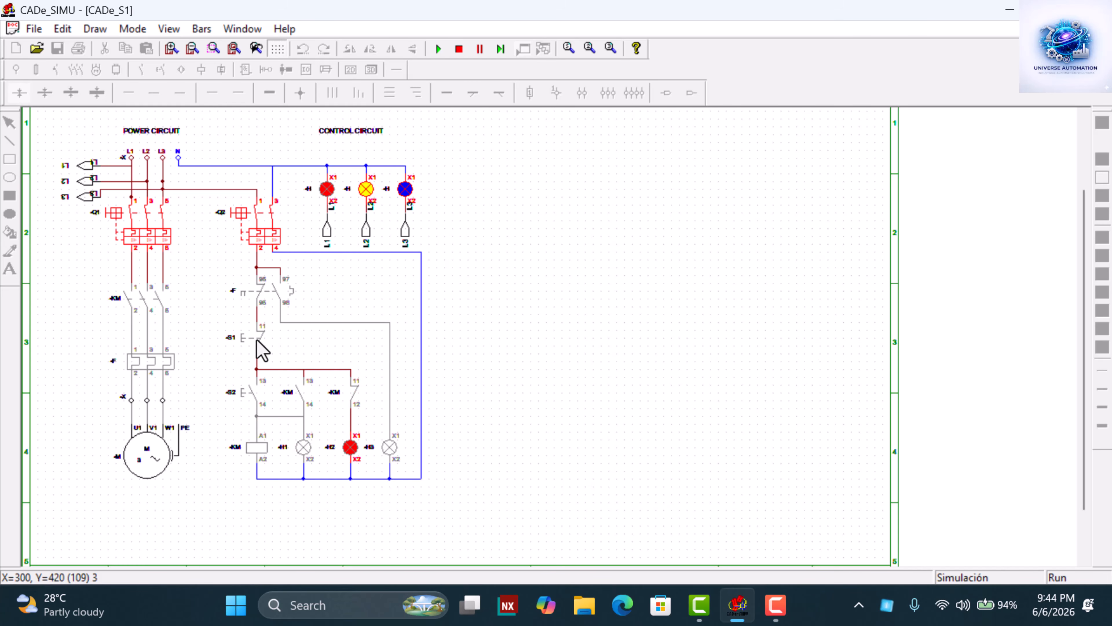
{"action": "left_click", "coordinate": [252, 392]}
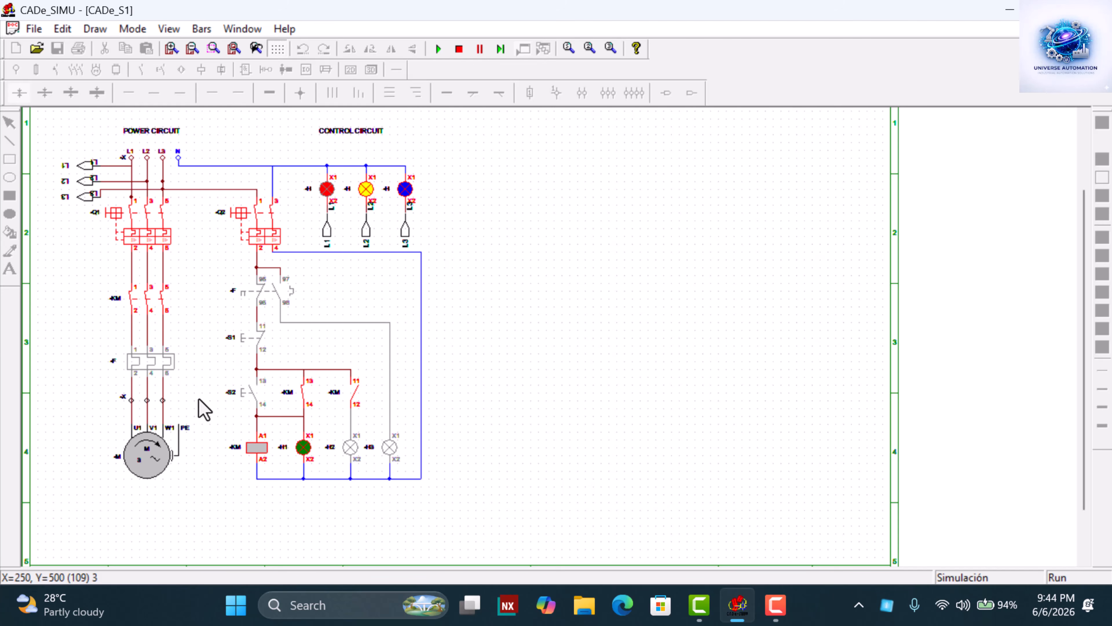
Test overload relay F on the running motor by tripping and resetting it and restarting with S2, and end the simulation
{"action": "left_click", "coordinate": [154, 363]}
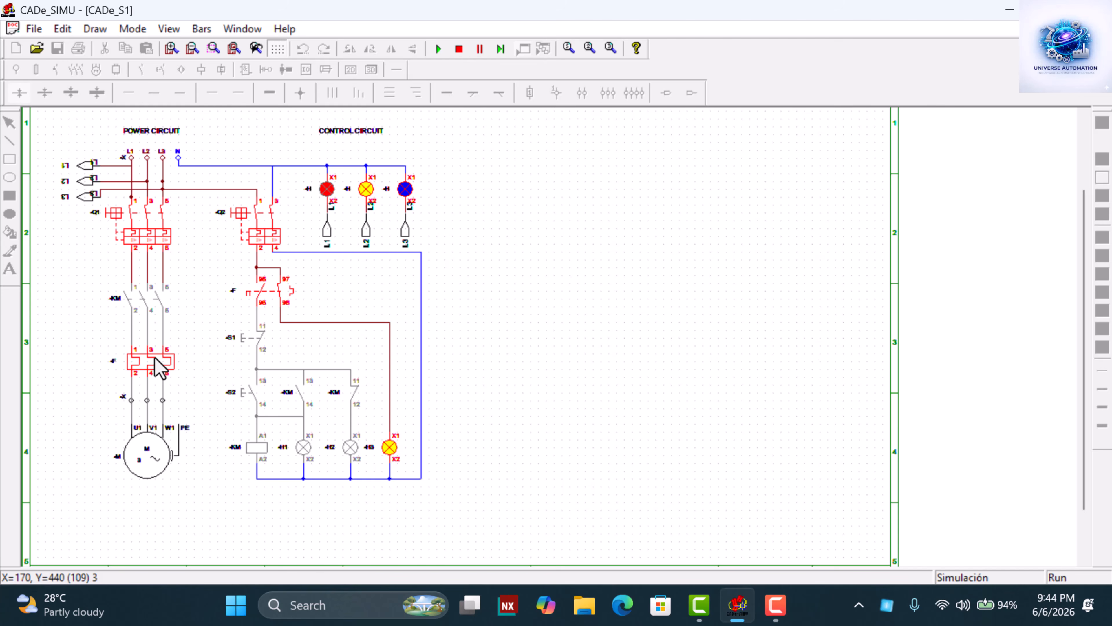
{"action": "left_click", "coordinate": [159, 367]}
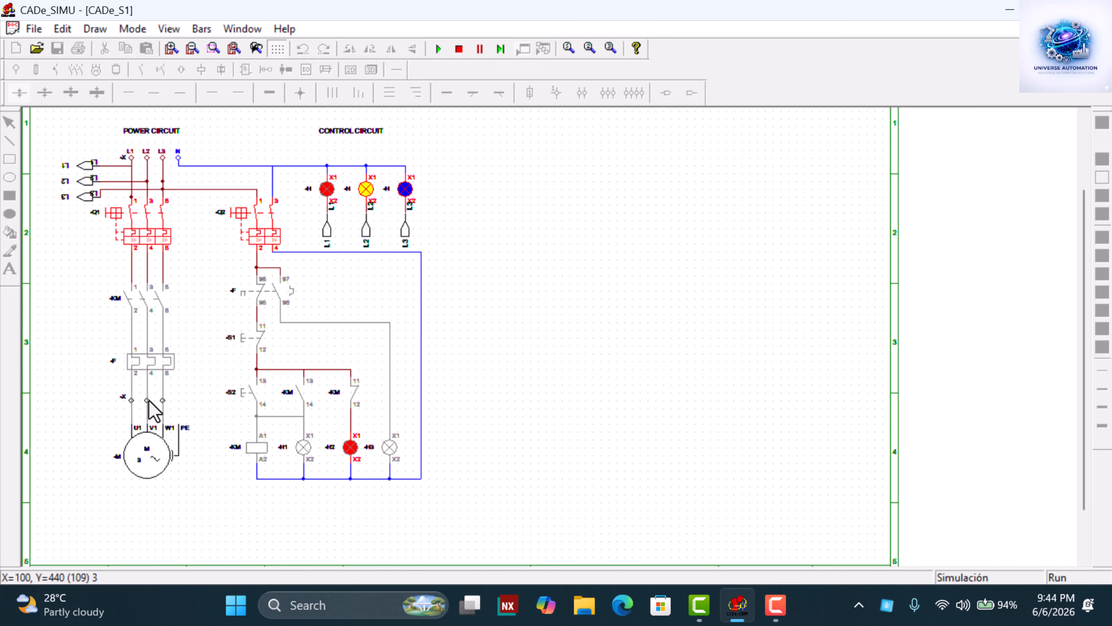
{"action": "left_click", "coordinate": [253, 394]}
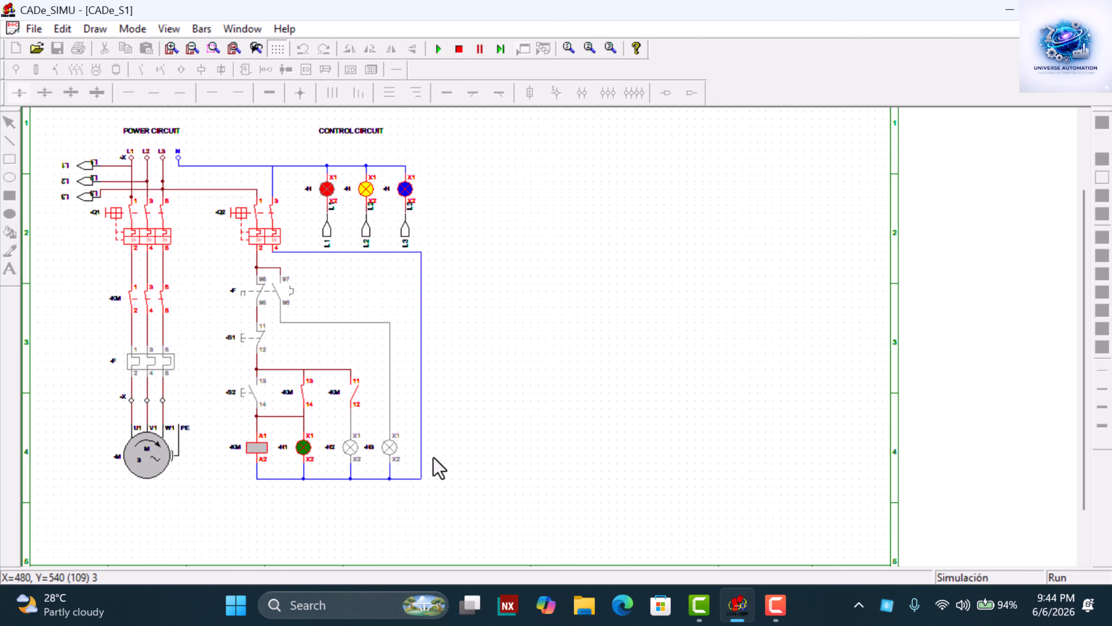
{"action": "scroll", "coordinate": [318, 370], "scroll_direction": "up", "scroll_amount": 1}
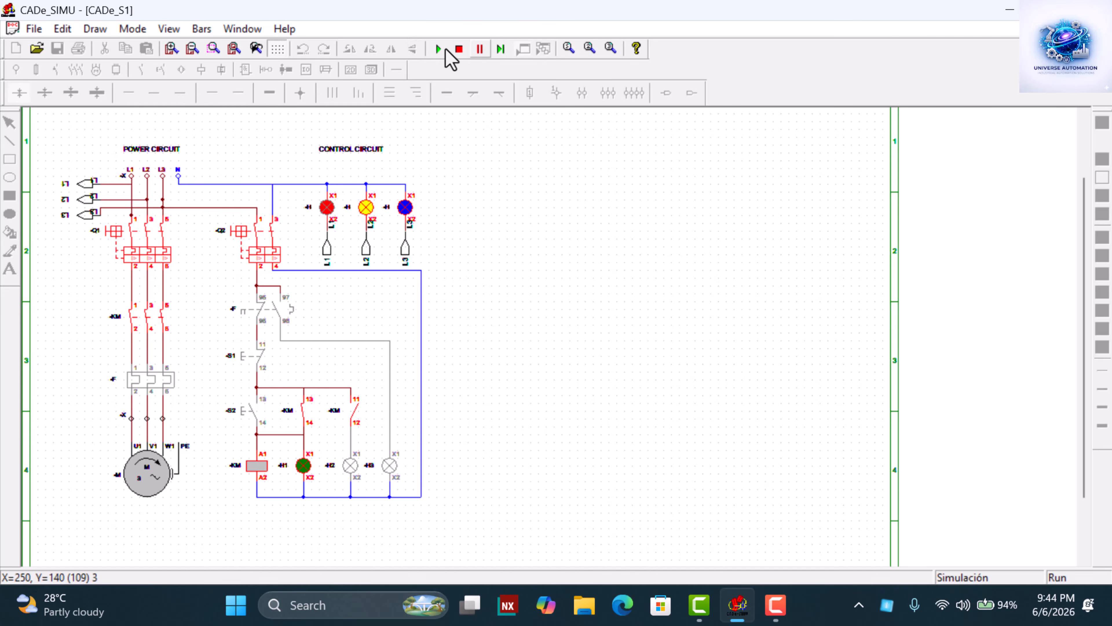
{"action": "left_click", "coordinate": [459, 49]}
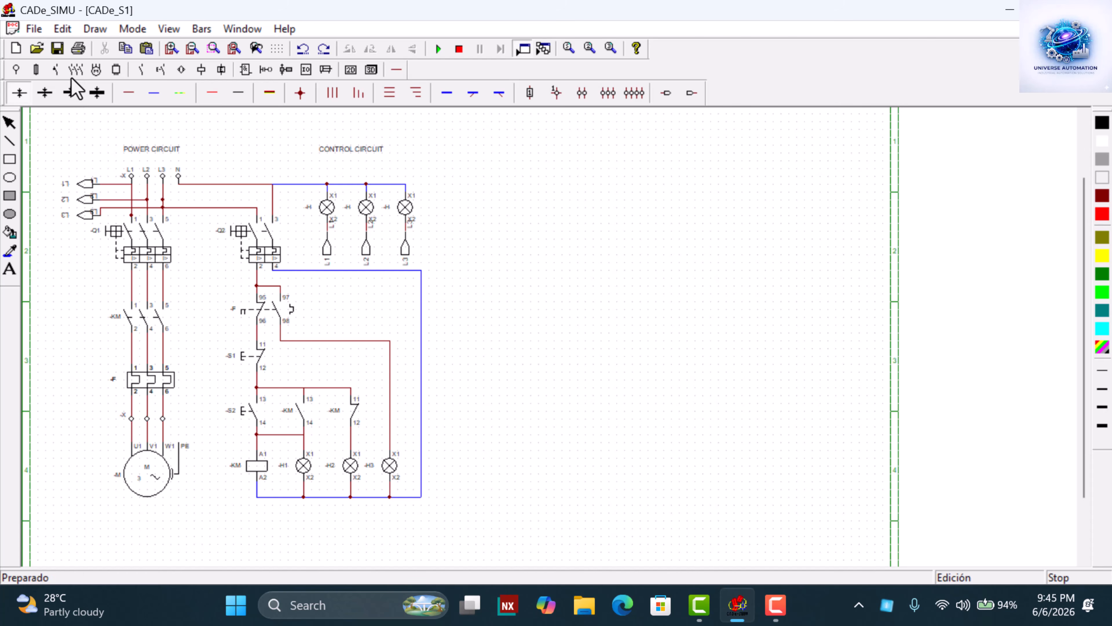
Place a three-phase monitoring relay marked F, with terminals L1, L2 and L3, in the empty area beside the L3 supply lamp
{"action": "left_click", "coordinate": [221, 70]}
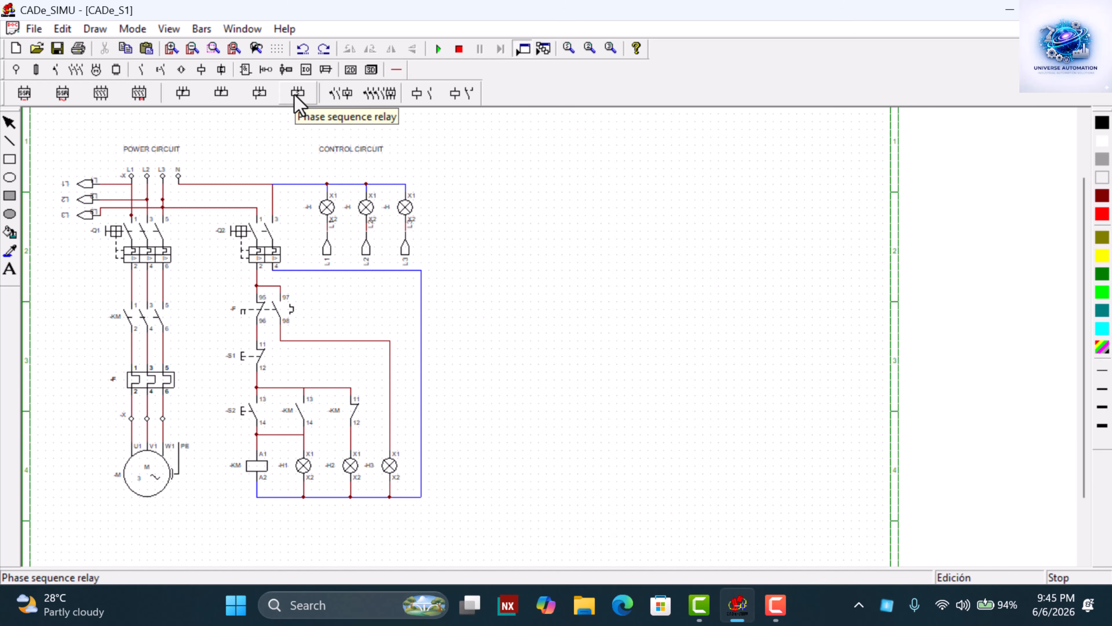
{"action": "left_click", "coordinate": [227, 90]}
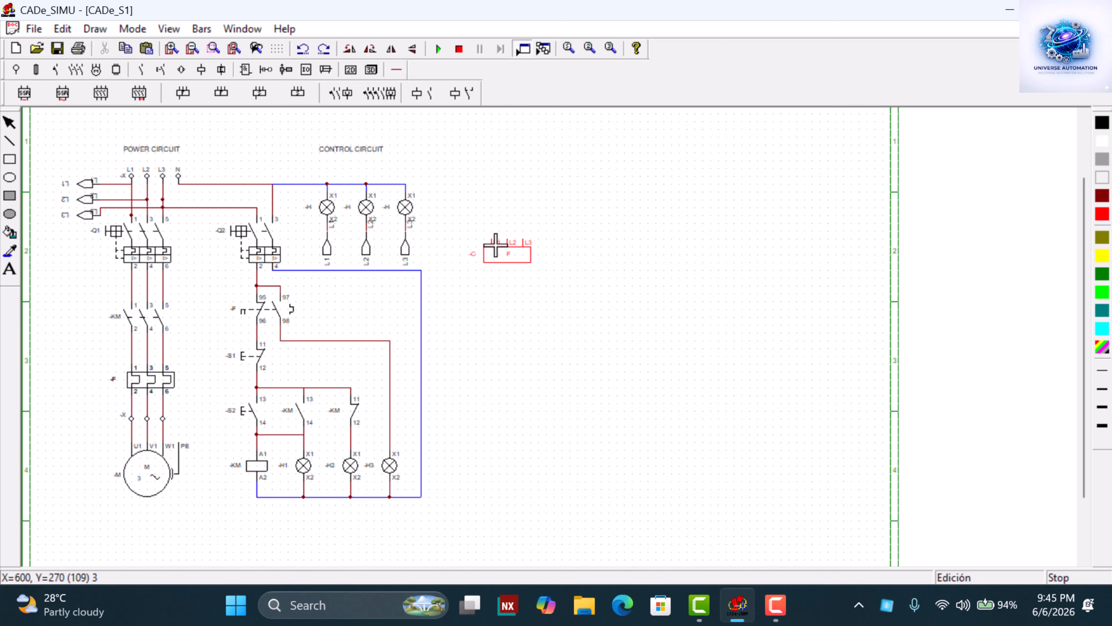
{"action": "left_click", "coordinate": [495, 245]}
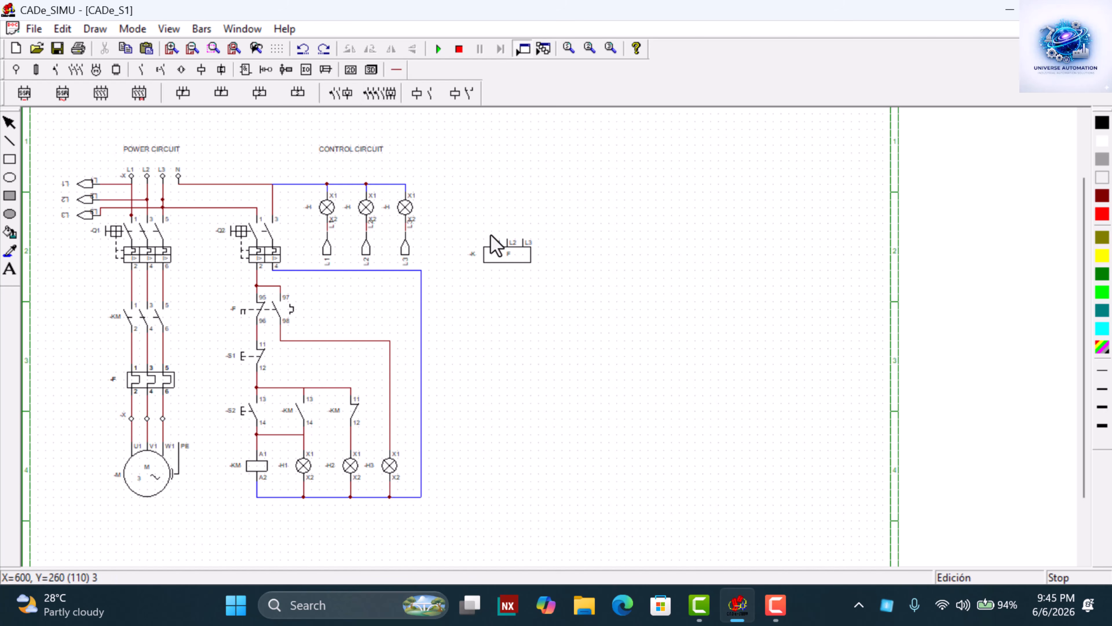
{"action": "left_click", "coordinate": [401, 72]}
{"action": "left_click", "coordinate": [496, 263]}
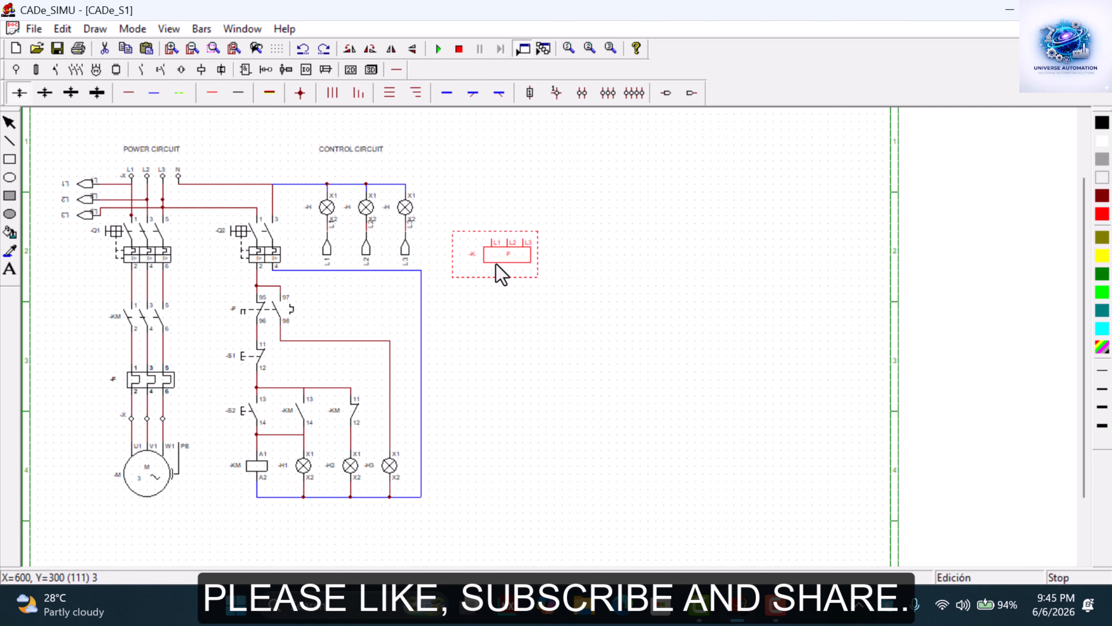
{"action": "left_click", "coordinate": [176, 48]}
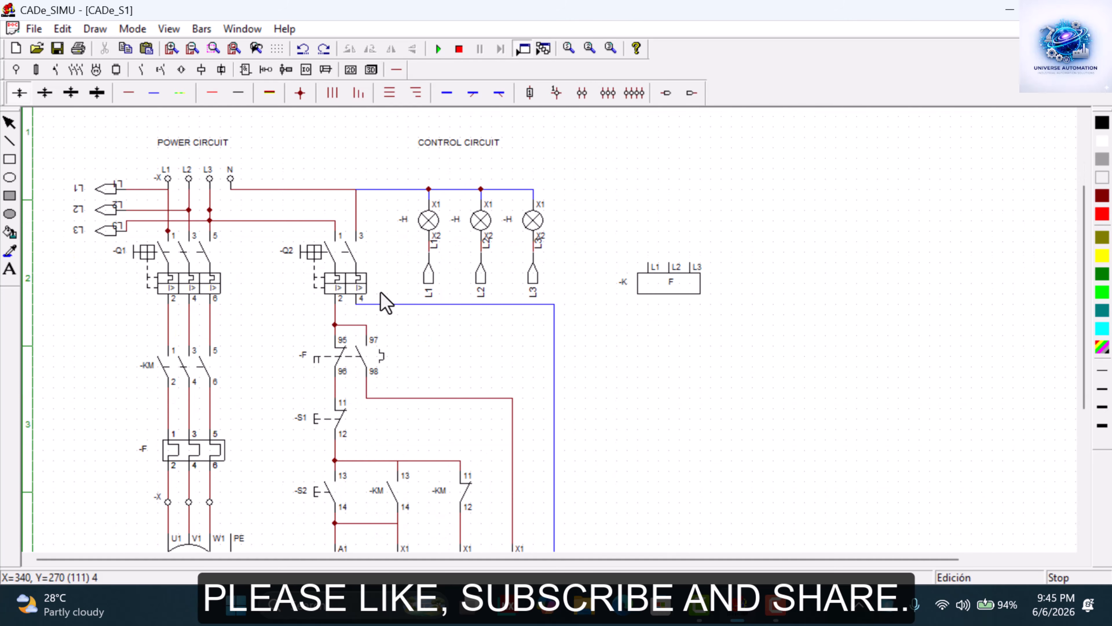
{"action": "scroll", "coordinate": [380, 292], "scroll_direction": "down", "scroll_amount": 1}
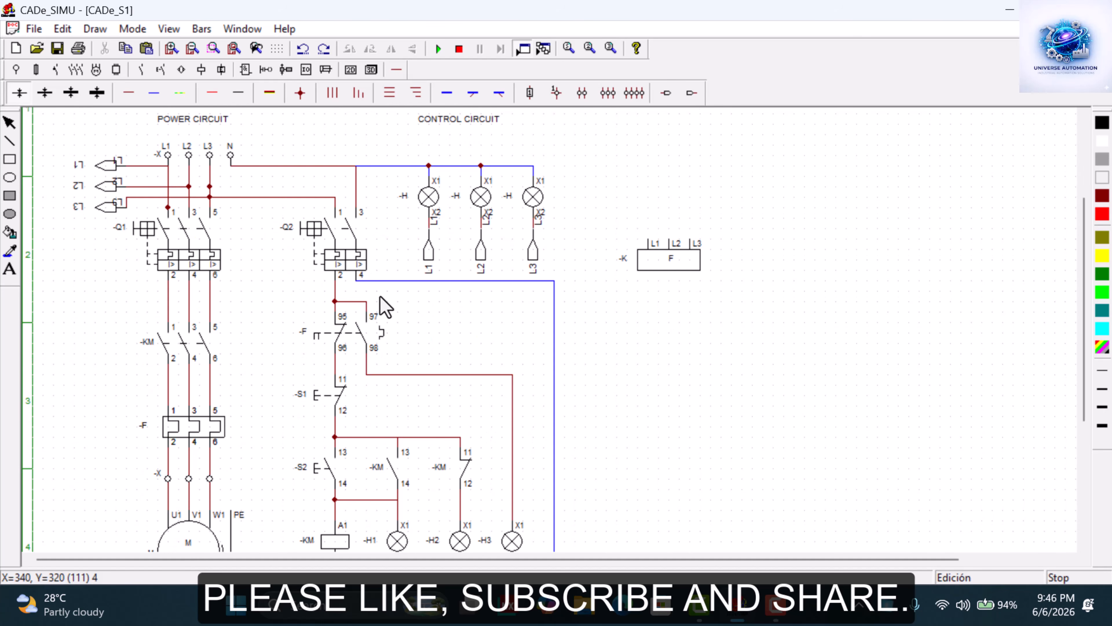